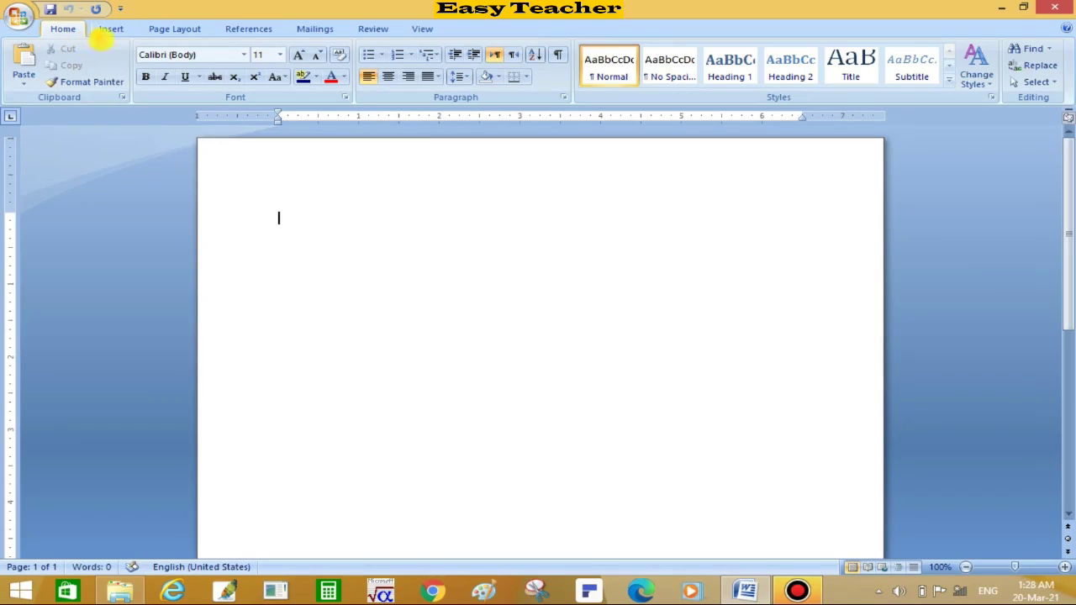
- Show the Insert tab's commands, then switch to the Page Layout commands
click(111, 32)
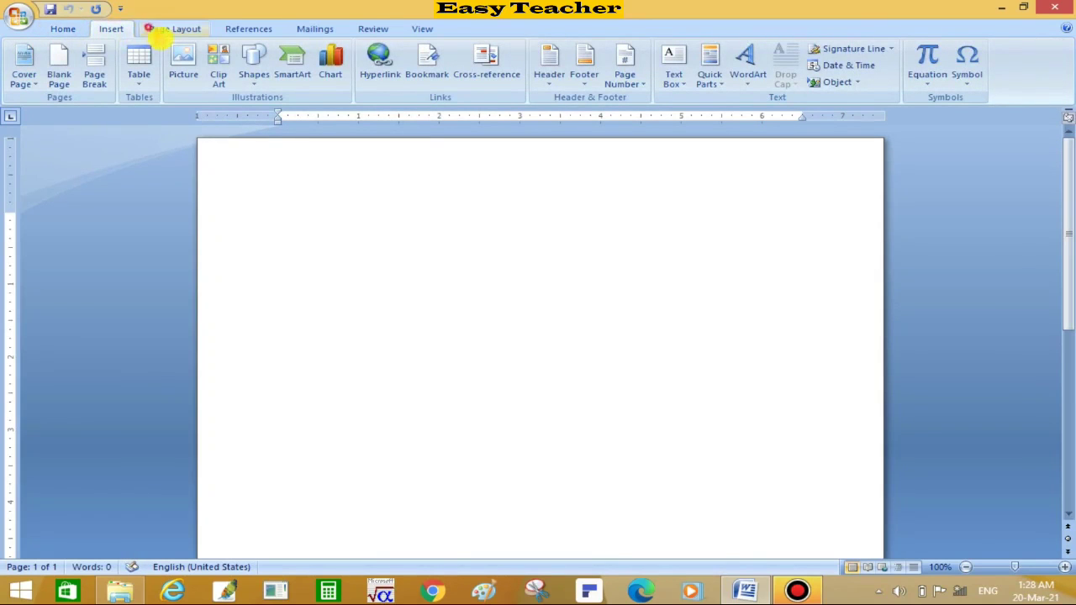
click(149, 29)
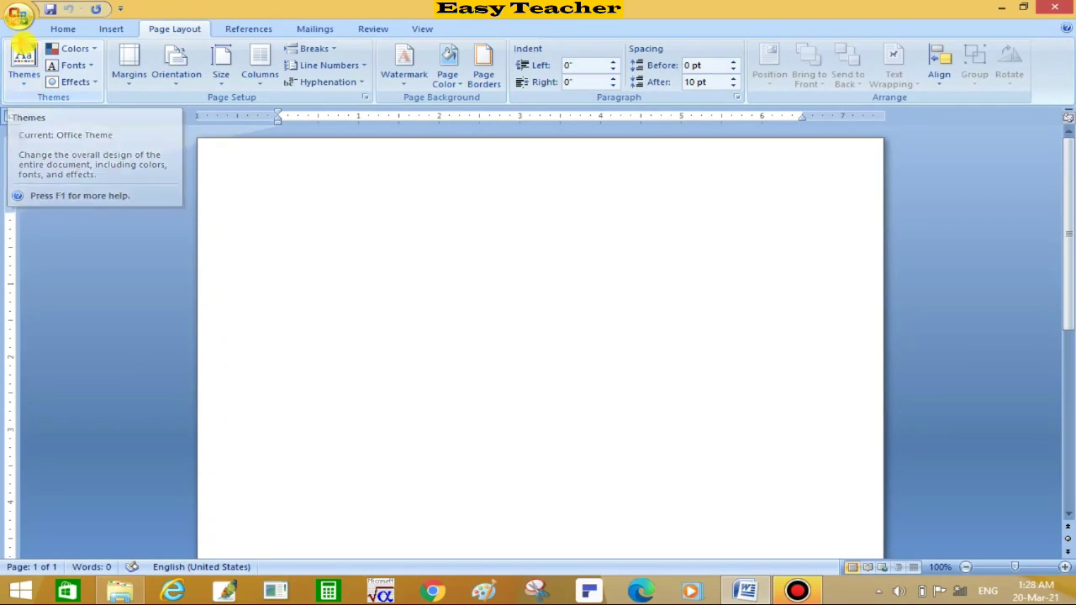
- From the Installed Templates list, create a new document from Oriel Merge Letter
click(19, 15)
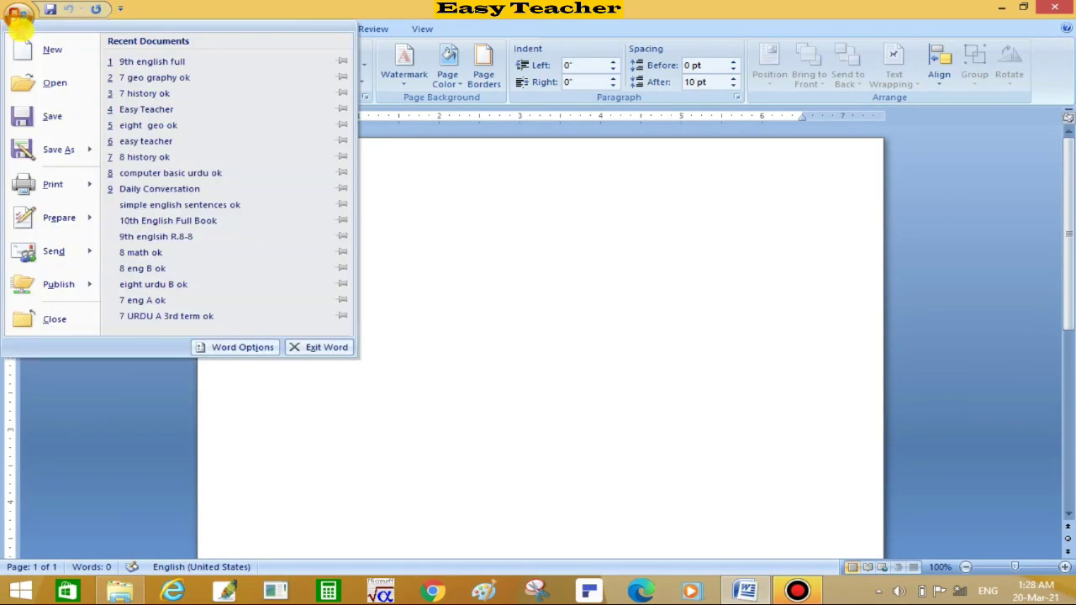
click(49, 49)
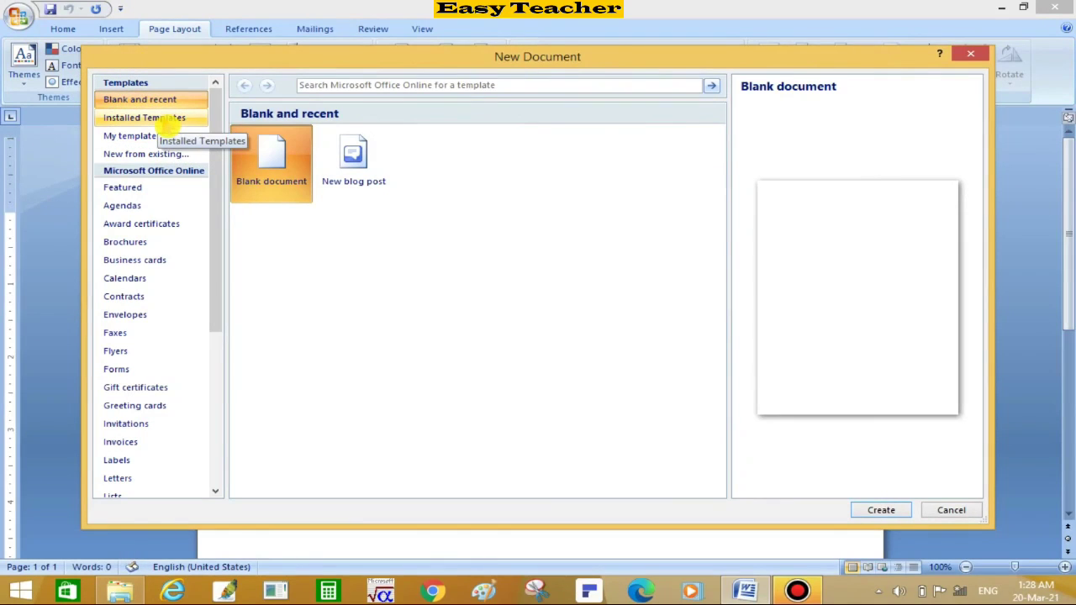
click(167, 121)
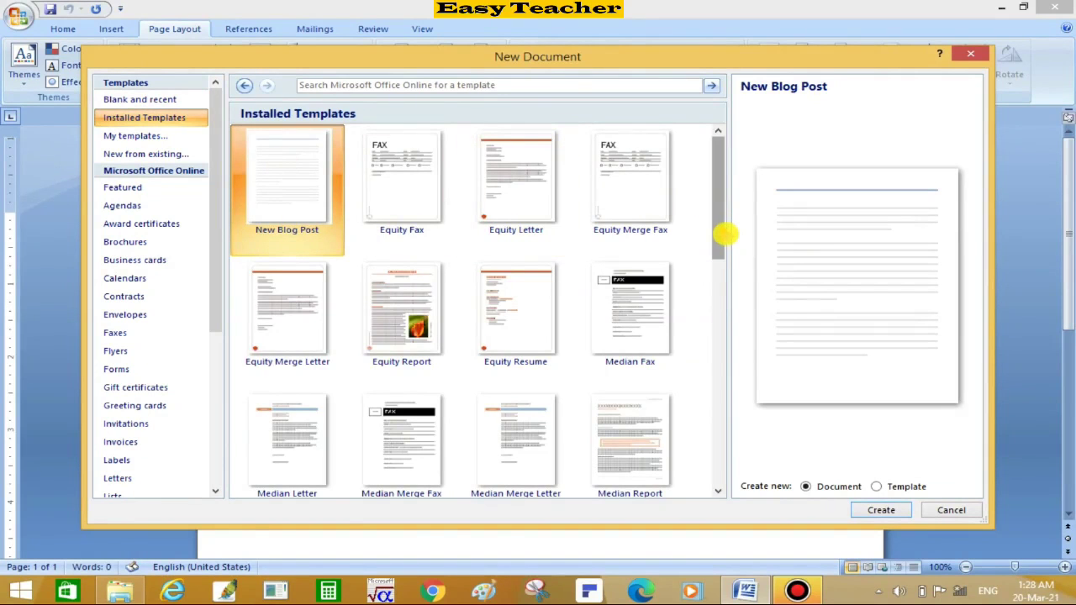
mouse_move(725, 236)
mouse_down()
mouse_move(711, 371)
mouse_move(714, 347)
mouse_up()
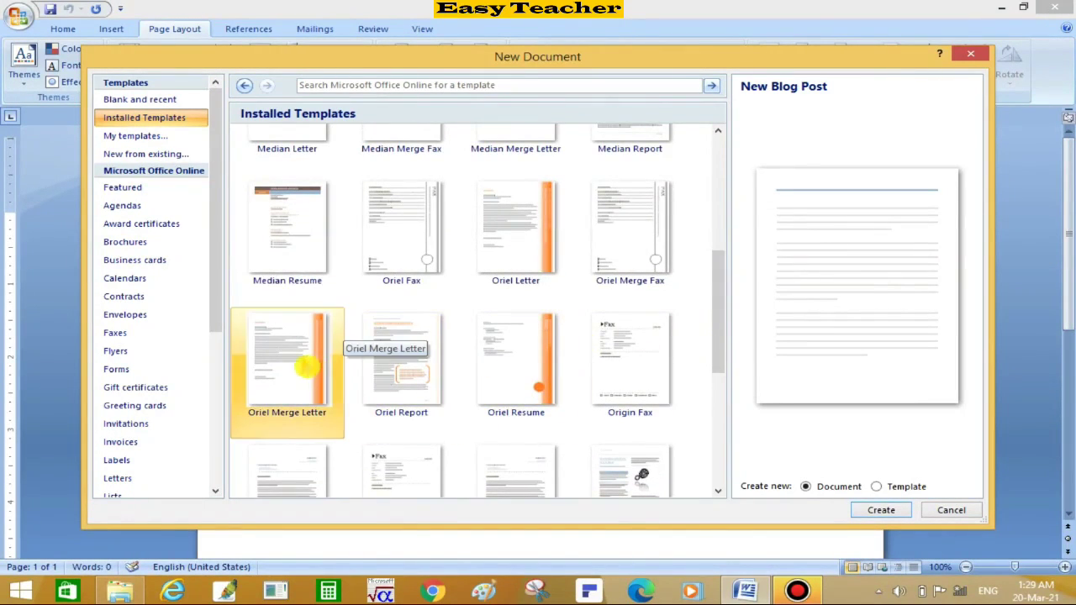
double_click(302, 365)
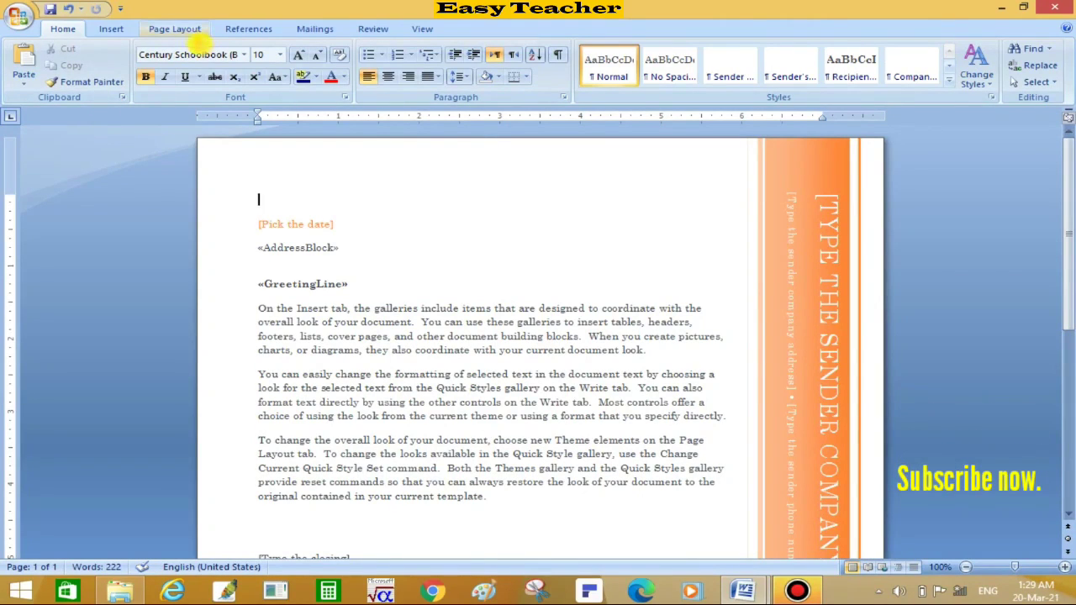
- Apply the Metro theme from the Themes gallery, turning the letter's sidebar green
click(190, 32)
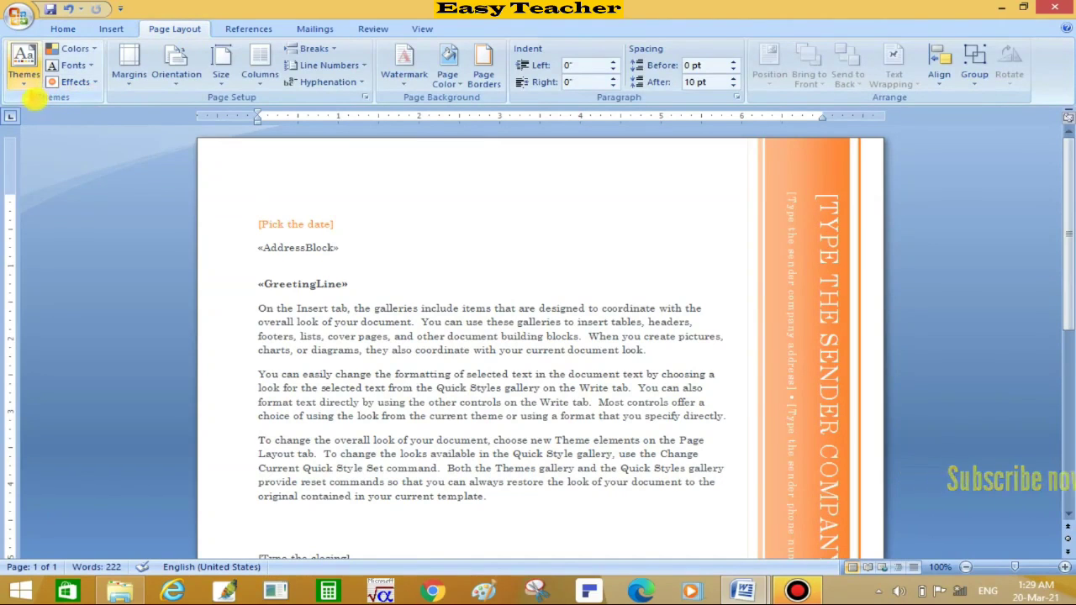
click(24, 82)
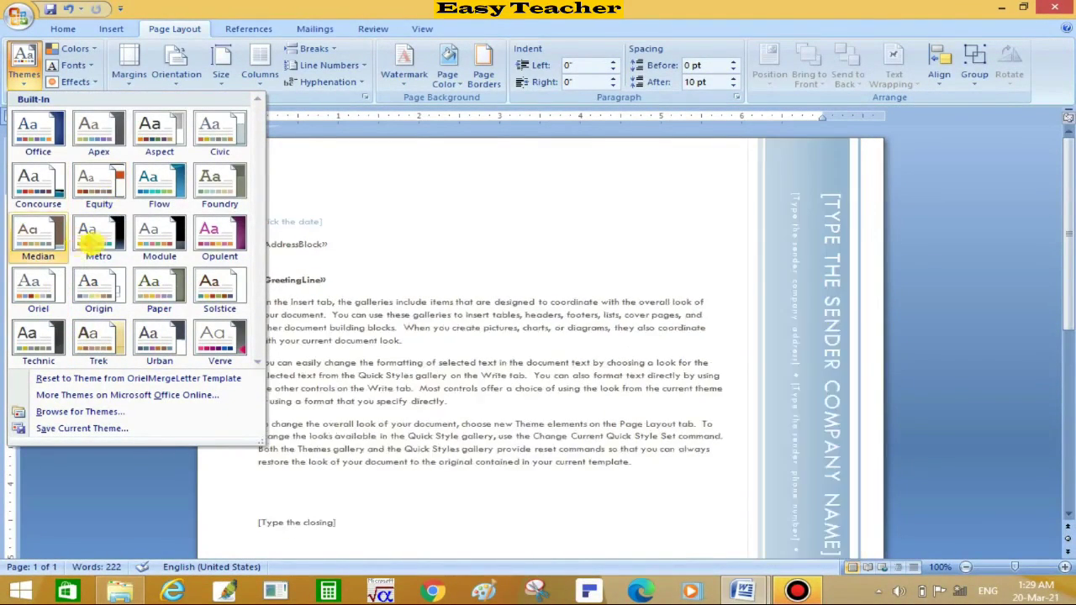
click(98, 236)
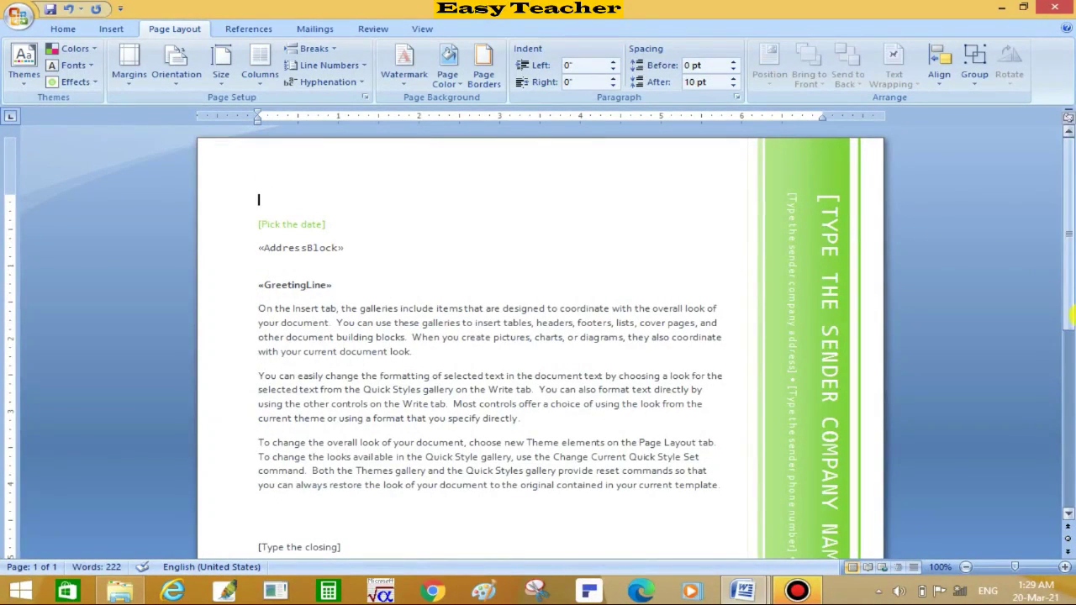
scroll(1070, 311, down, 4)
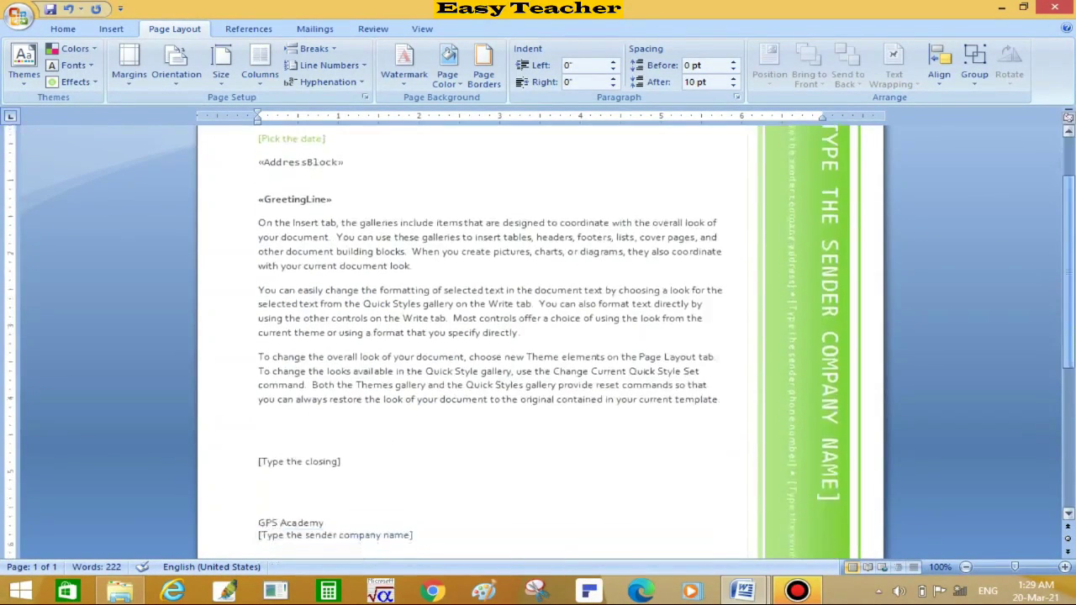
scroll(1070, 313, up, 4)
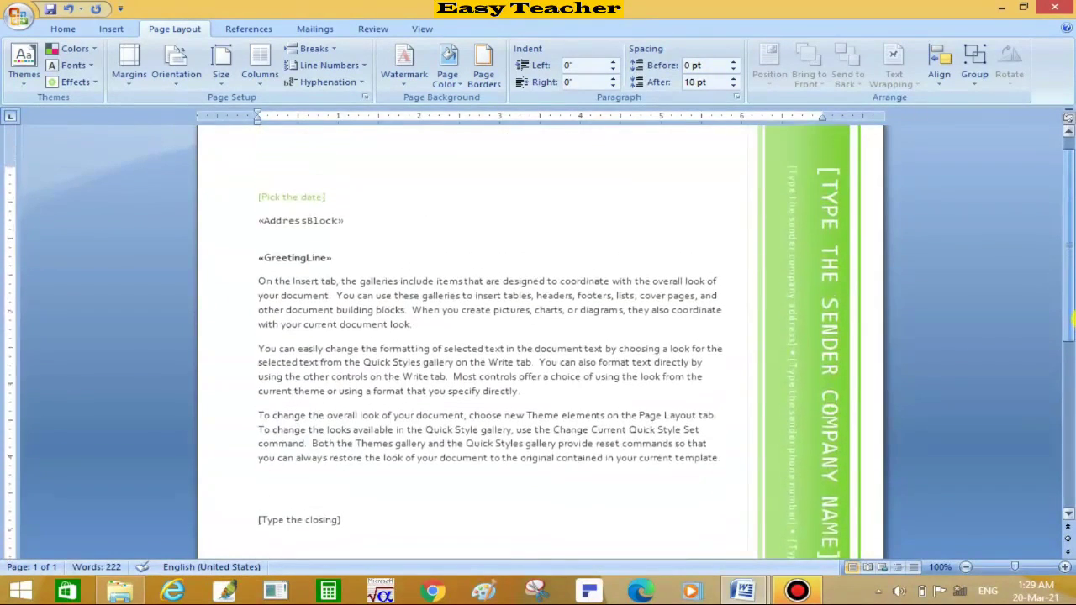
scroll(1072, 313, up, 1)
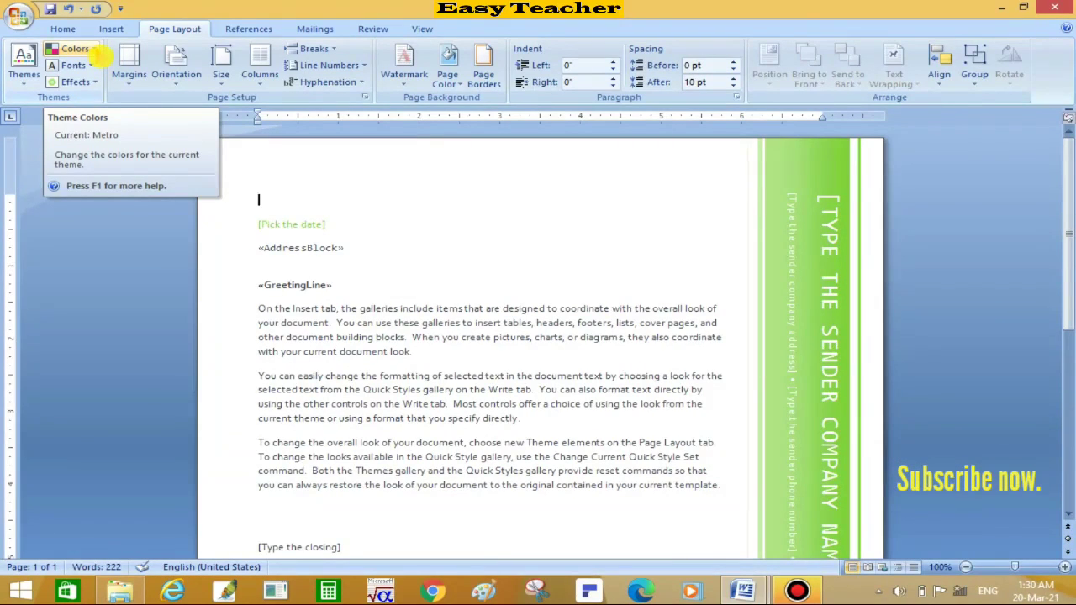
- Choose the Verve colour scheme so the sidebar and date text turn pink
click(99, 53)
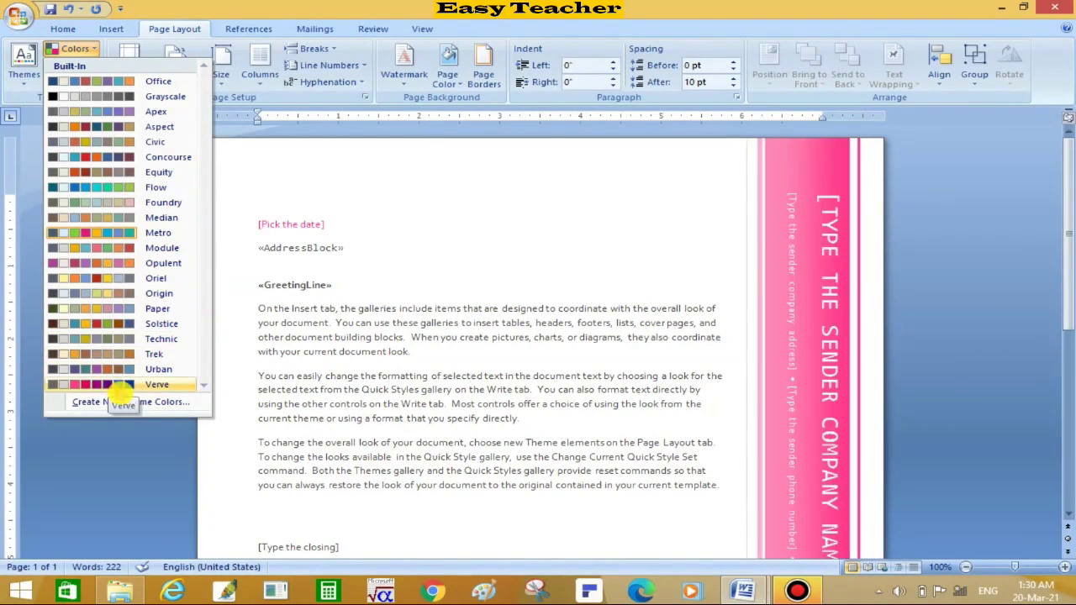
click(120, 389)
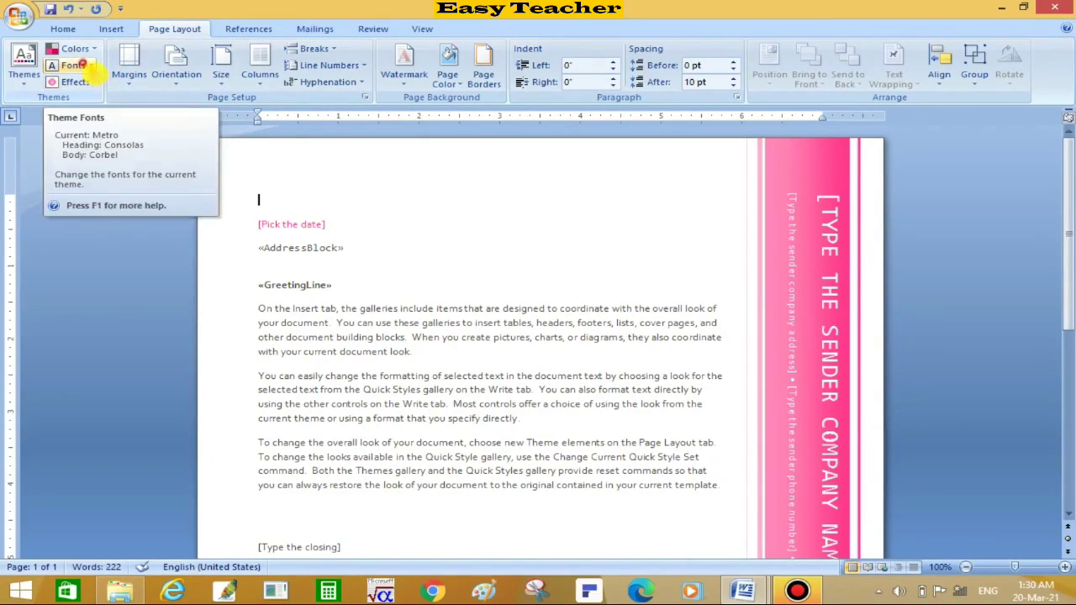
- Set the theme fonts to Verve, putting headings and body text in Century Gothic
click(76, 66)
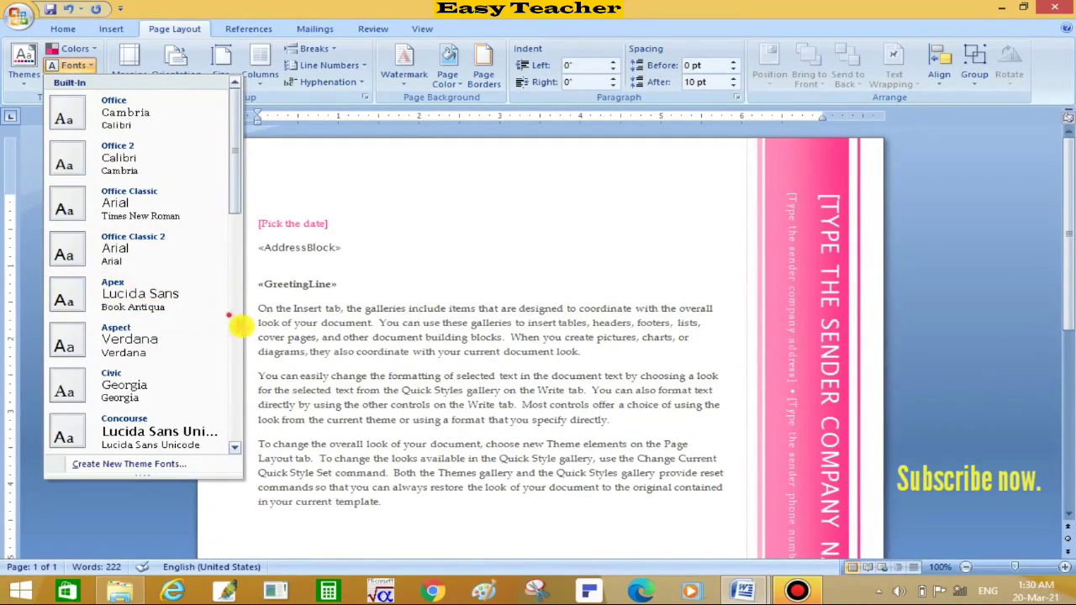
scroll(240, 326, down, 3)
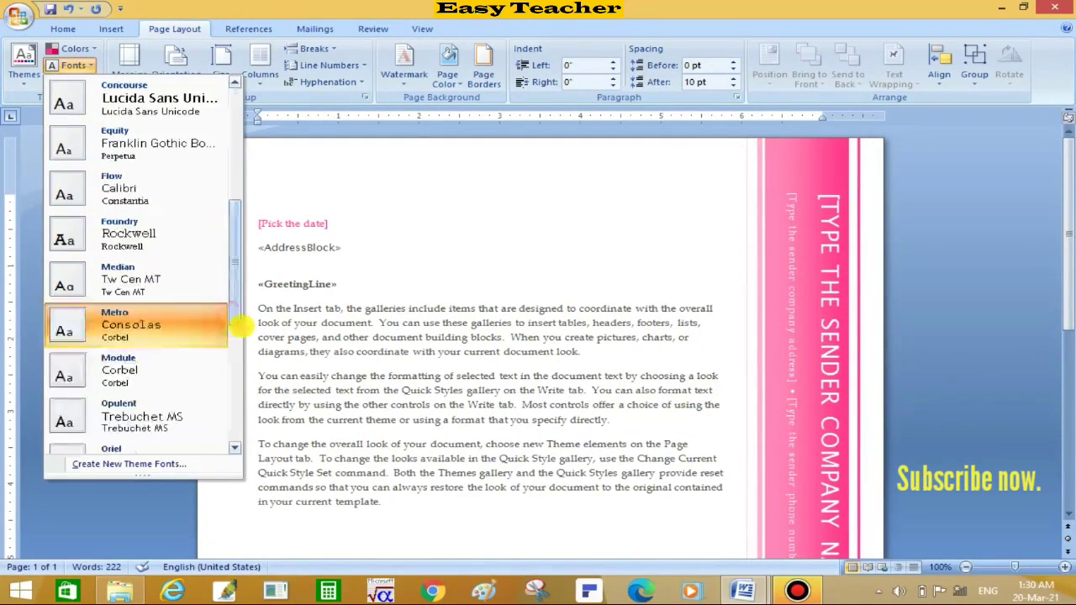
scroll(240, 363, down, 3)
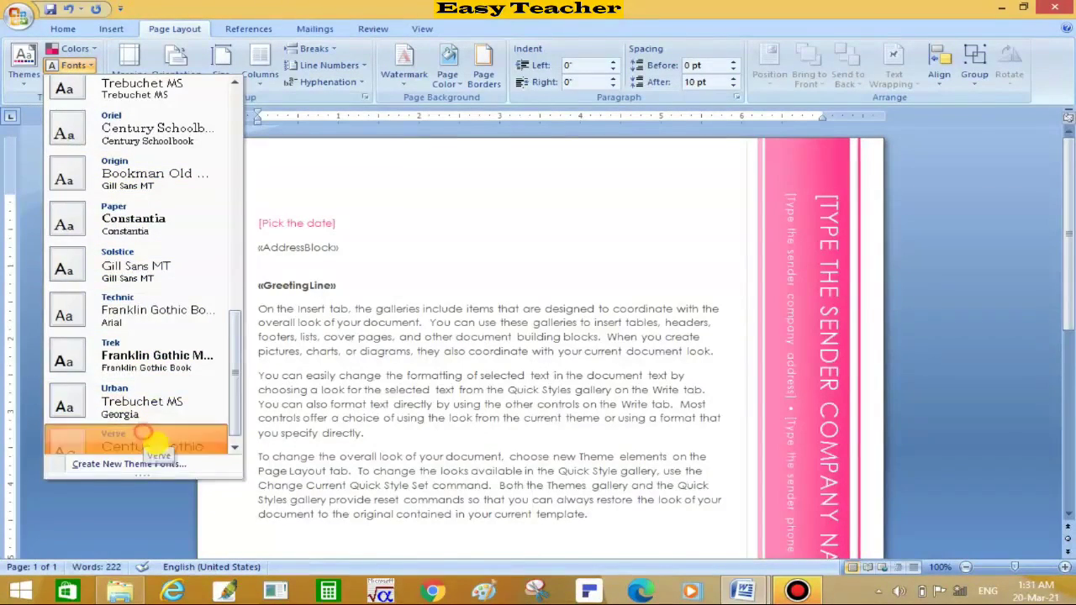
click(143, 433)
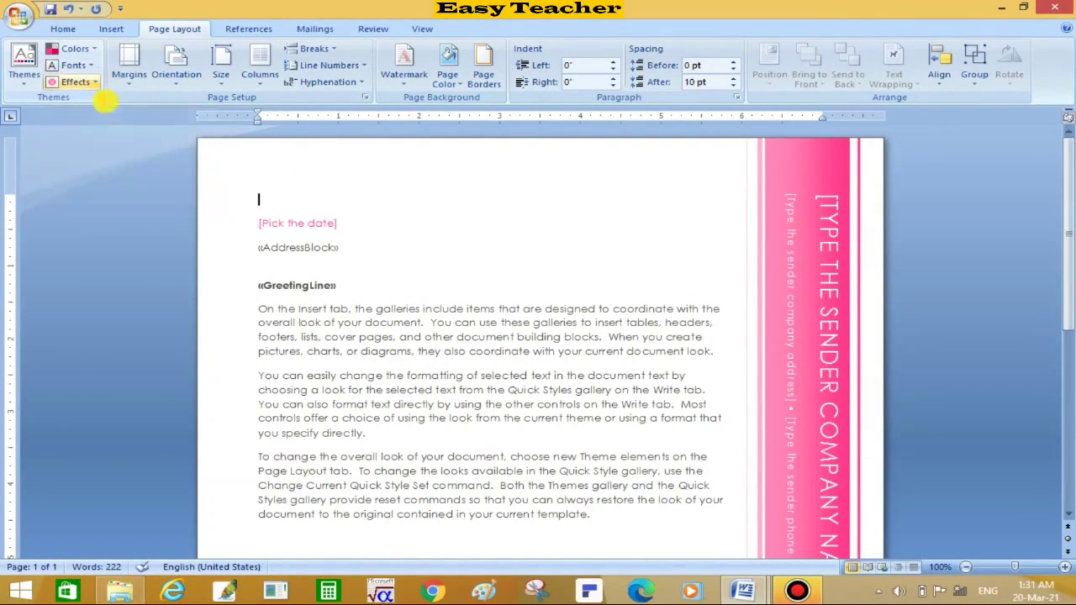
- Look at the theme Effects and Margins lists without changing either, then bring up the Office menu
click(94, 82)
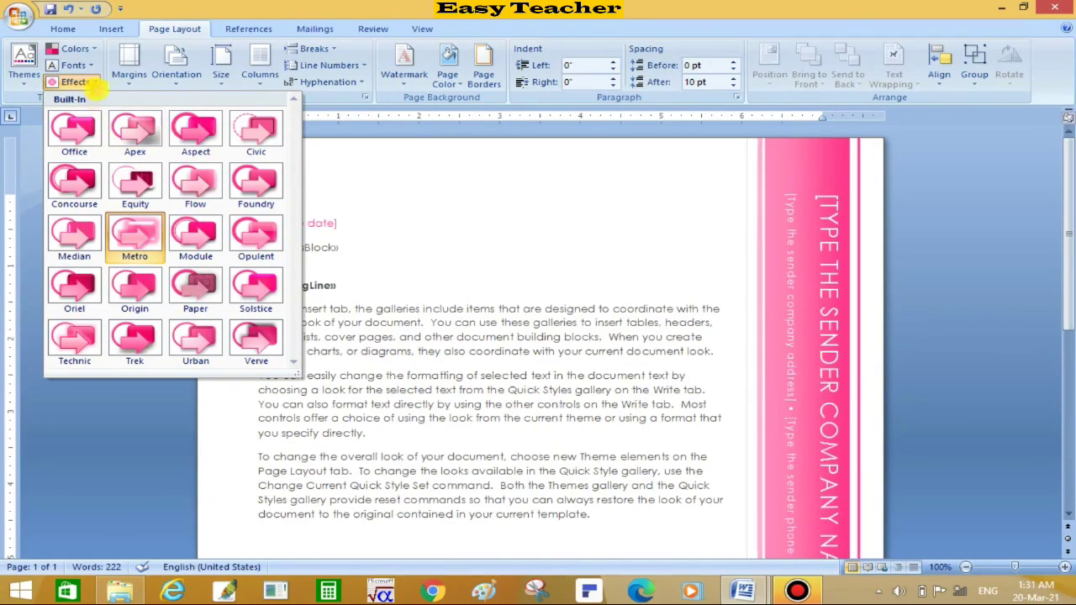
click(496, 257)
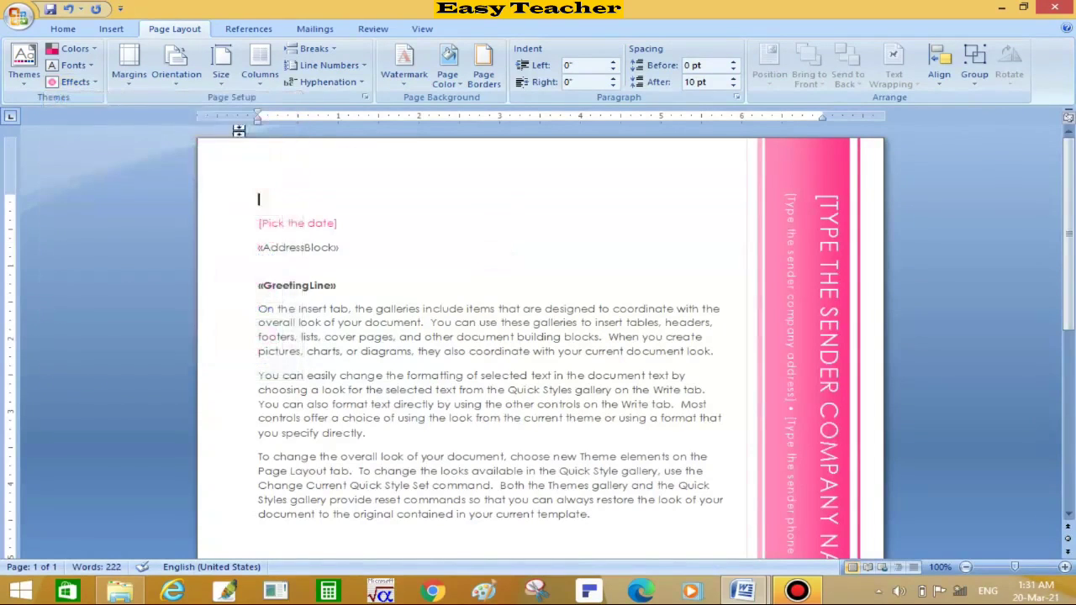
click(133, 77)
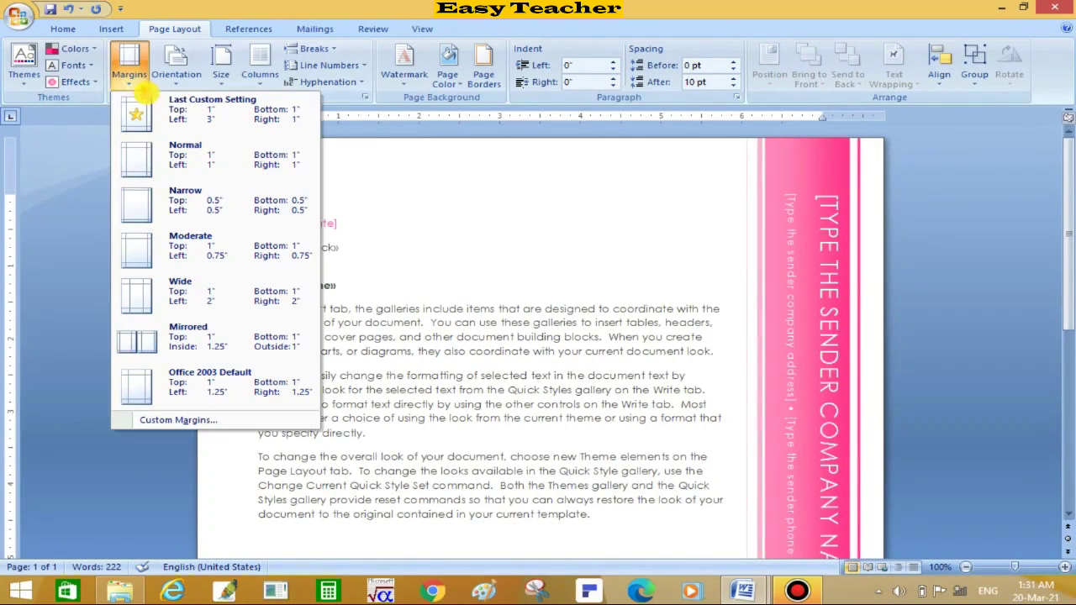
click(556, 179)
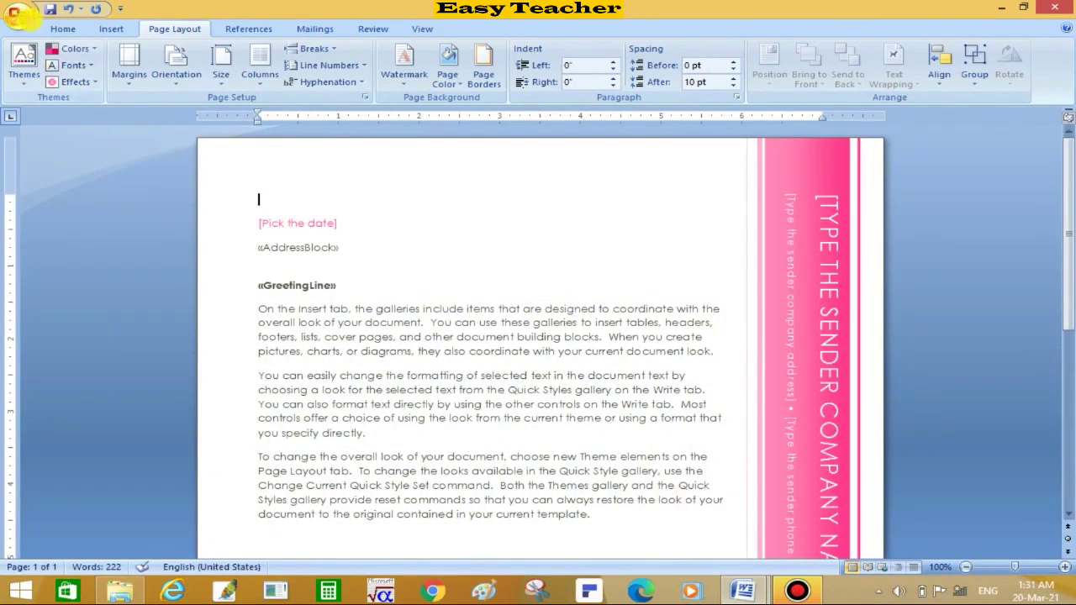
click(19, 16)
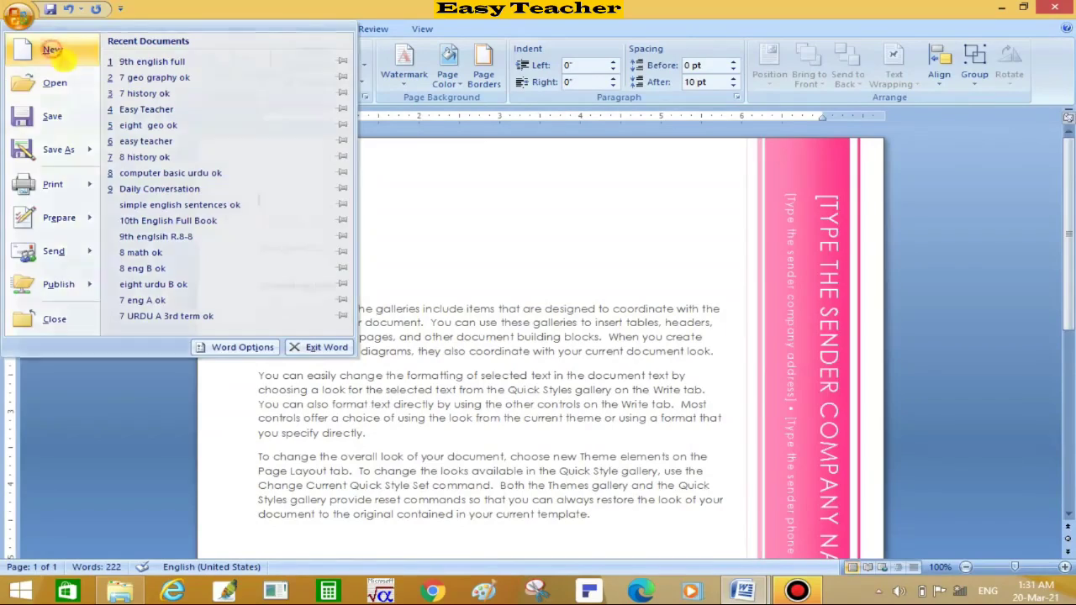
- Create a blank document, paste the three-page numbered text, and scroll to its top
click(60, 52)
double_click(281, 177)
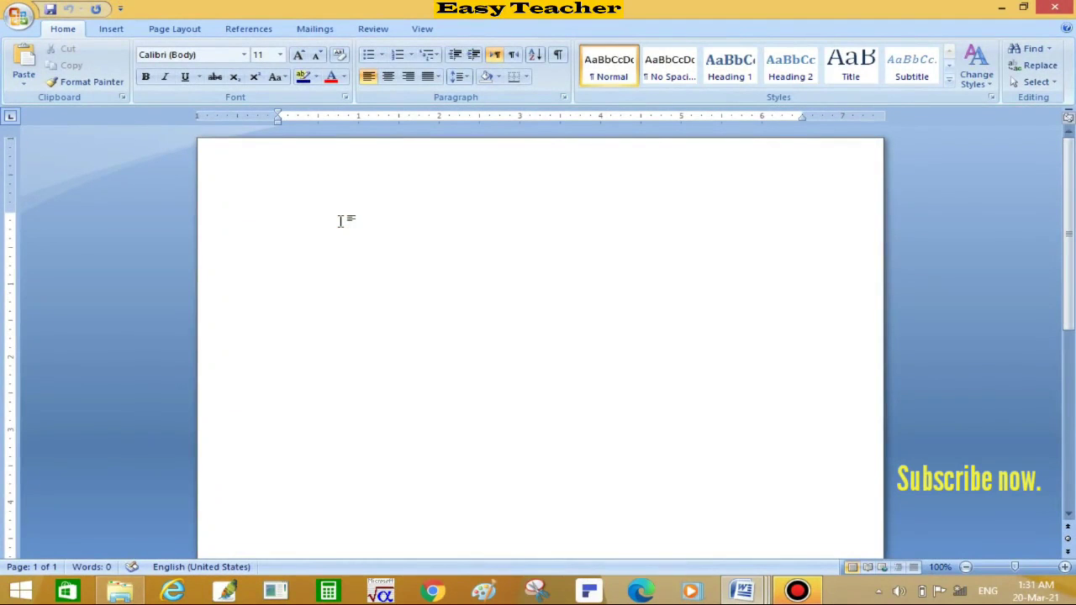
click(353, 233)
key(ctrl+v)
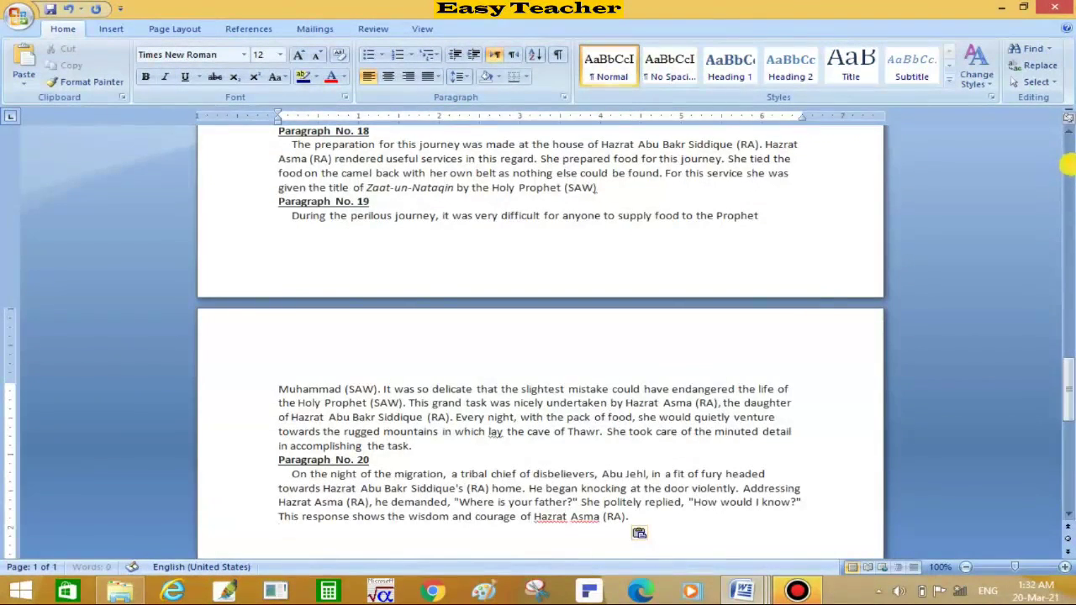
click(1065, 168)
drag(1064, 148, 1065, 130)
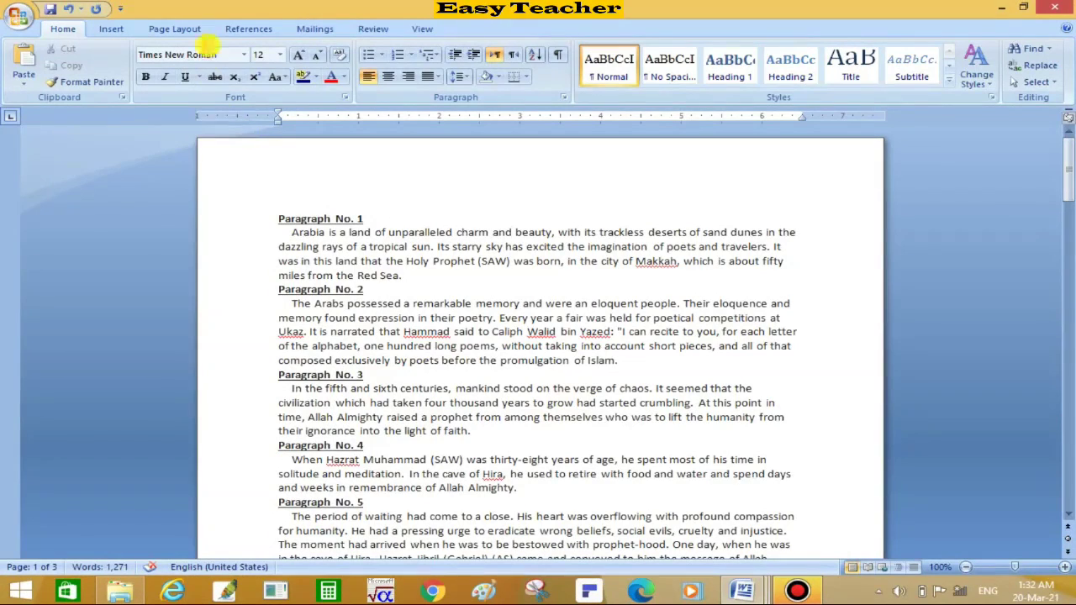
- Select all the pasted text with Ctrl+A and apply the Normal 1-inch margins
click(190, 29)
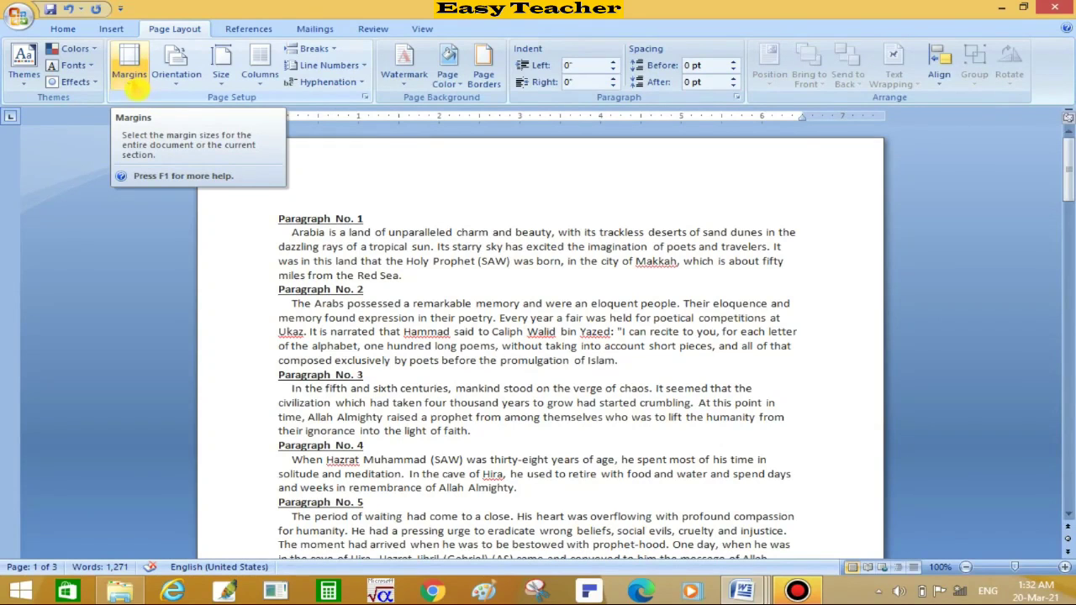
click(136, 82)
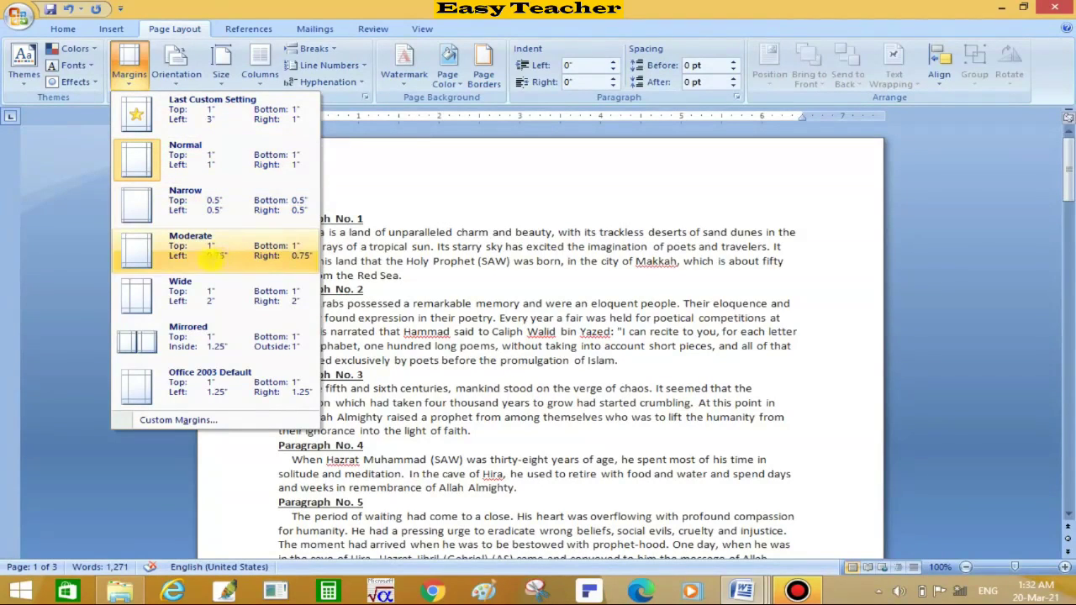
click(408, 261)
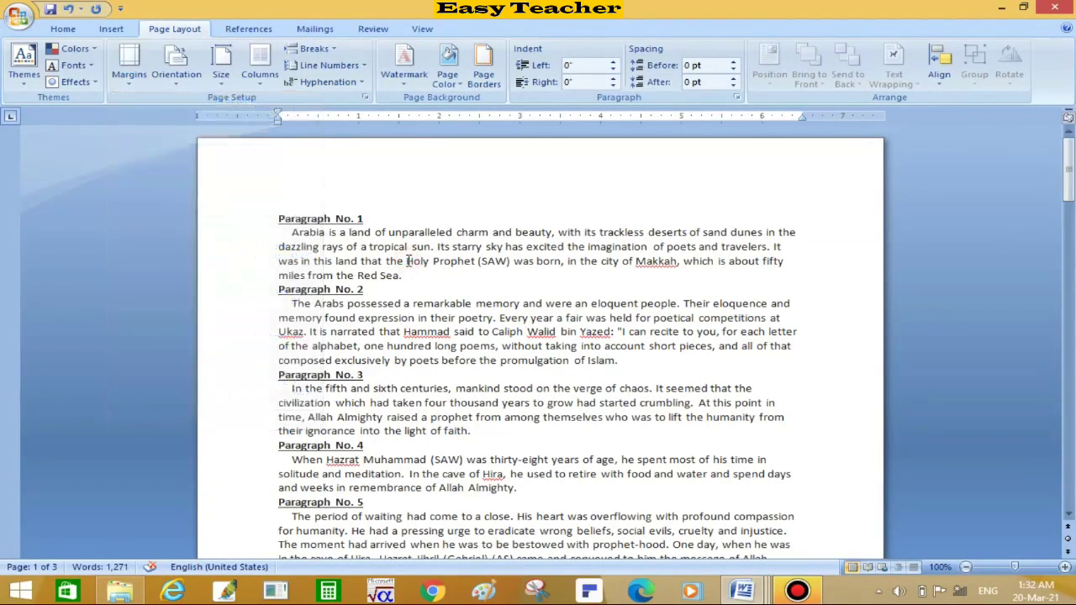
key(ctrl+a)
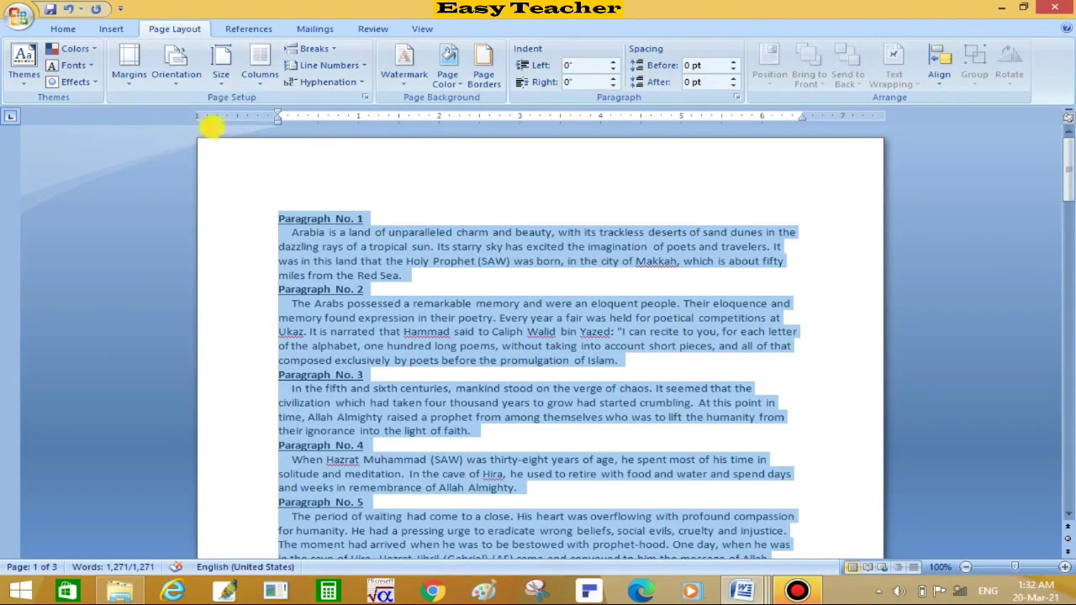
click(130, 76)
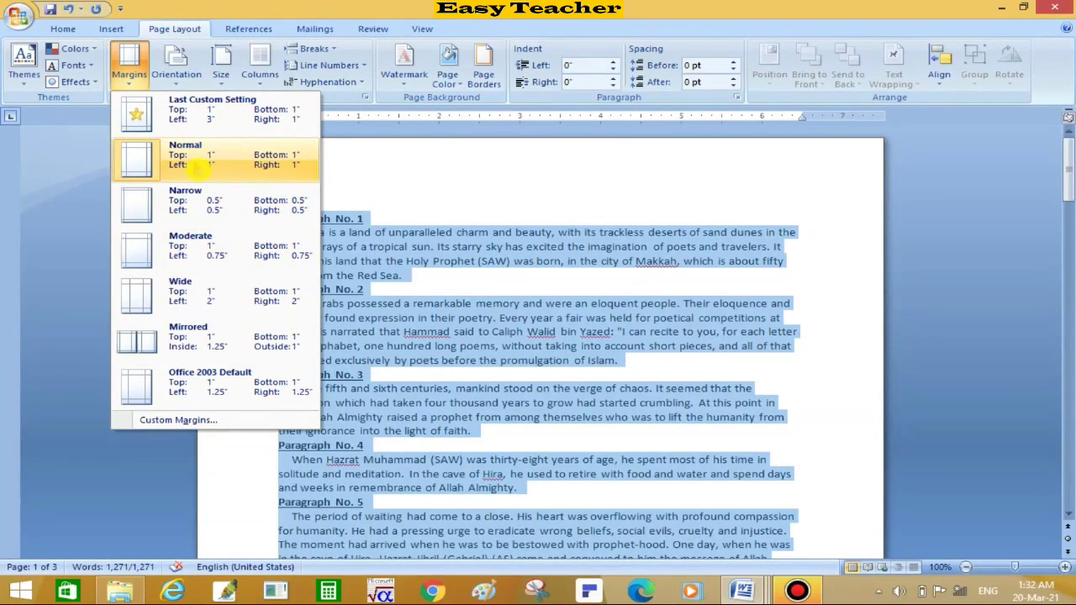
click(193, 166)
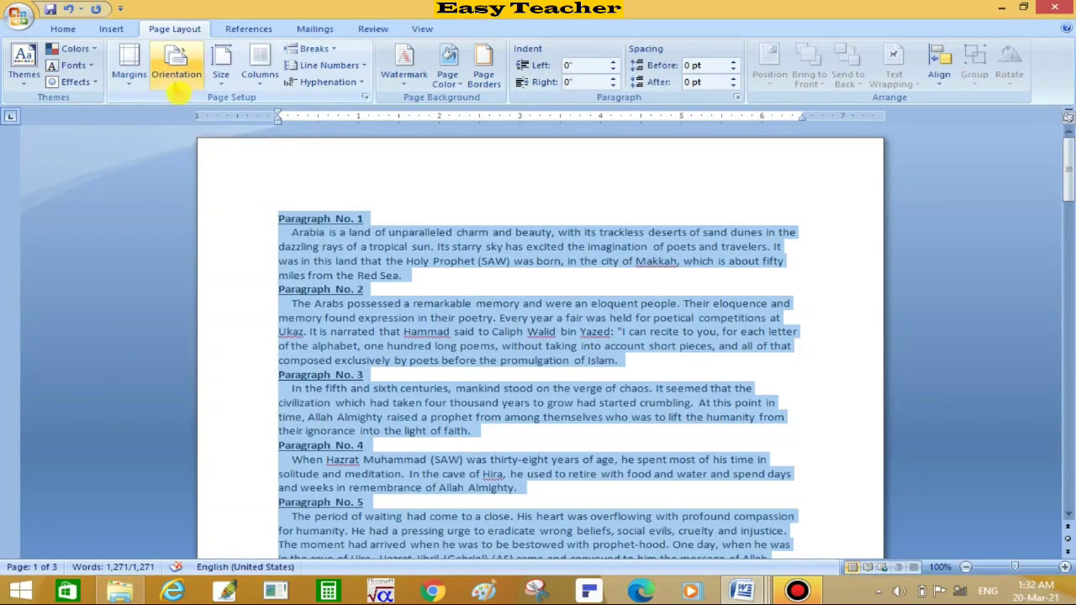
- Apply Narrow half-inch margins, then switch to Wide margins with 2-inch sides
click(126, 80)
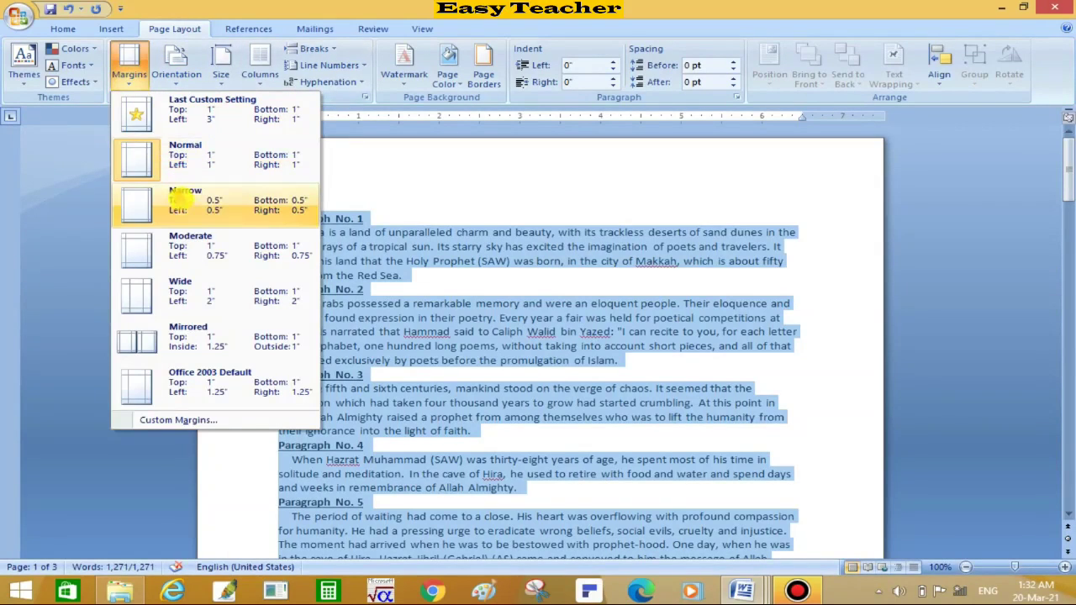
click(183, 203)
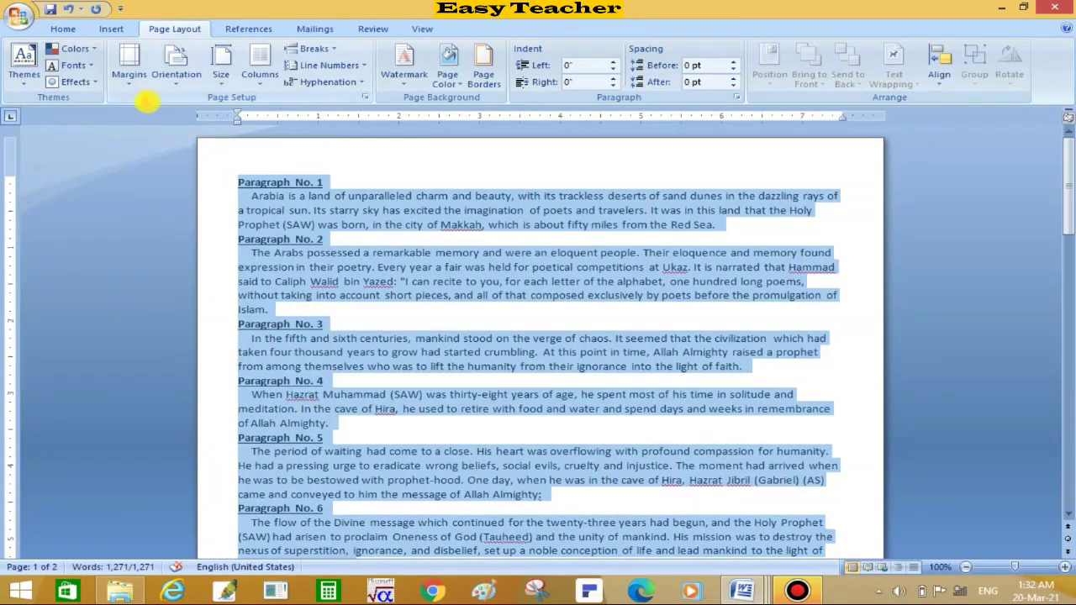
click(130, 82)
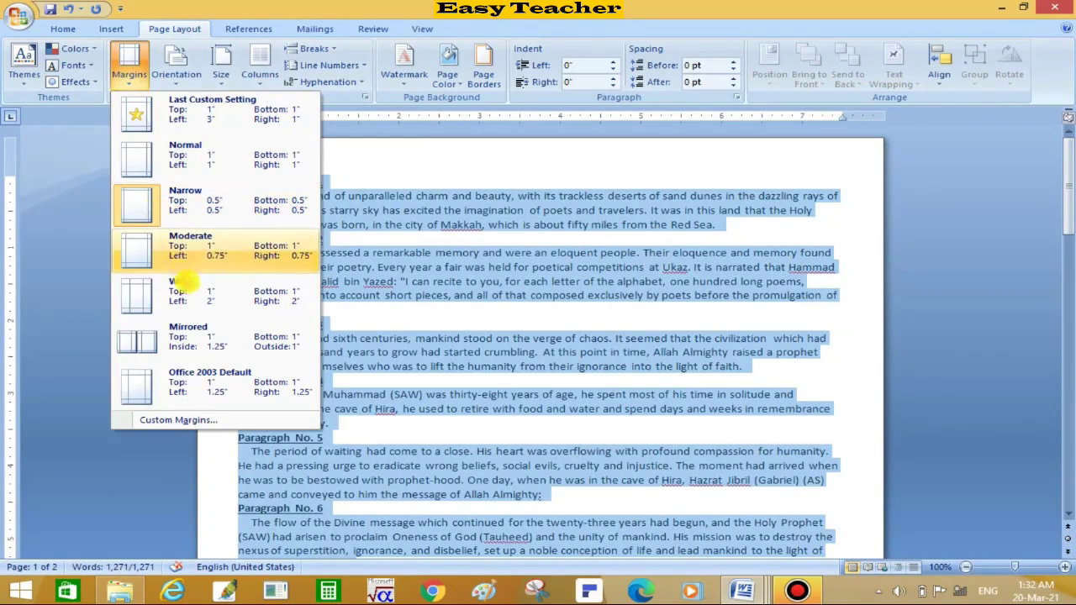
click(189, 294)
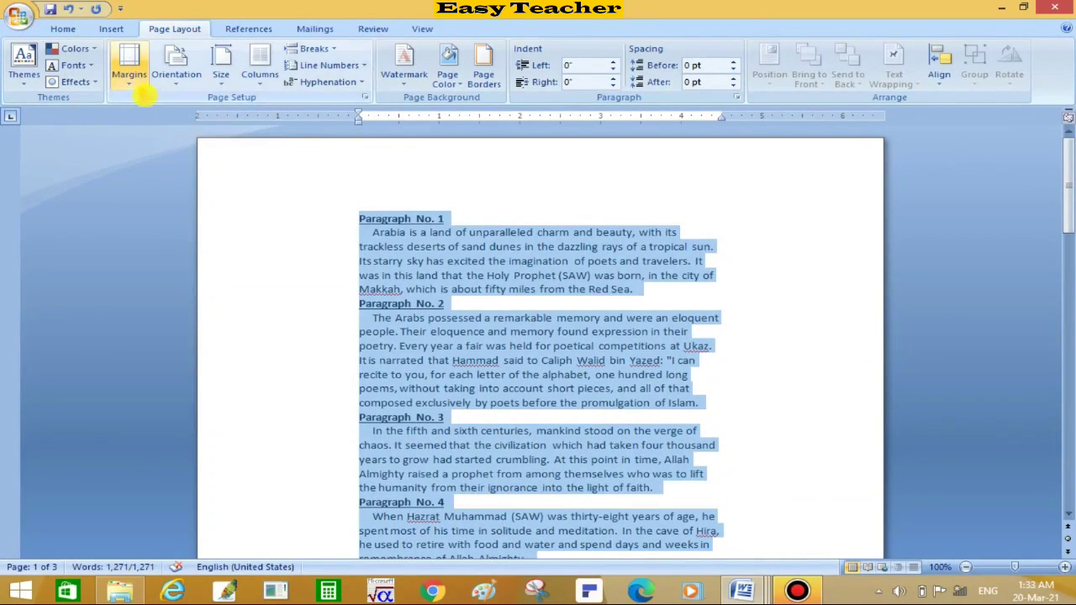
click(132, 80)
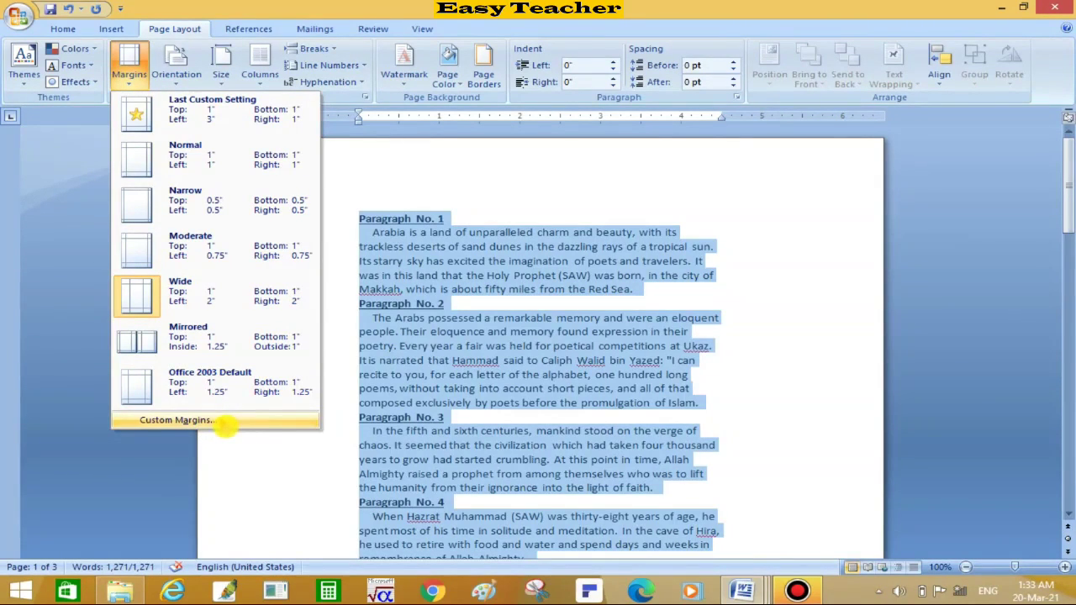
- In Custom Margins, lower the left margin and accept Word's fix to 0.17 inches
key(Escape)
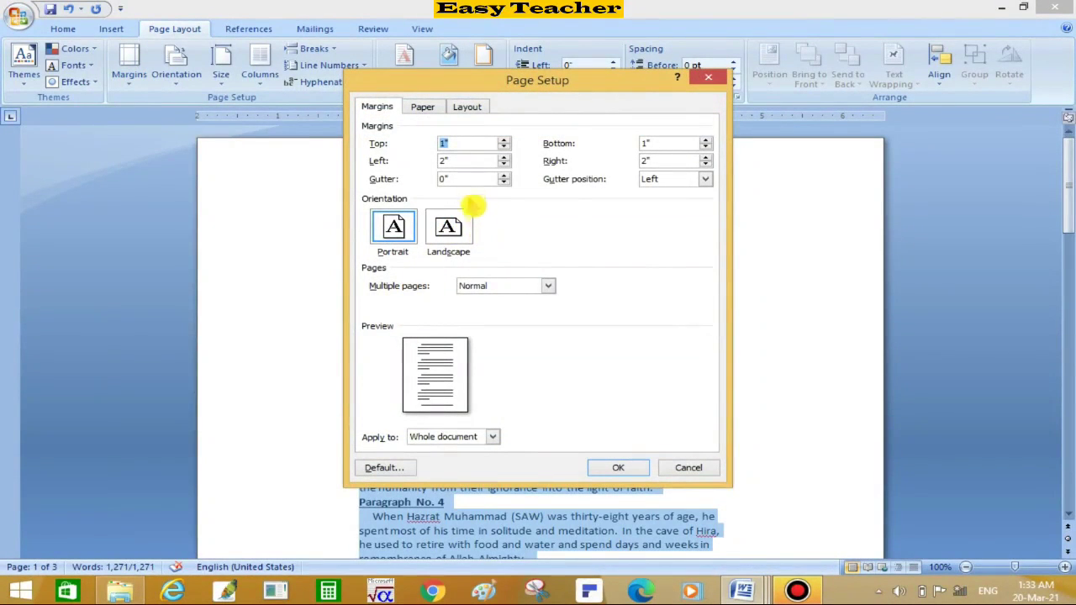
double_click(444, 146)
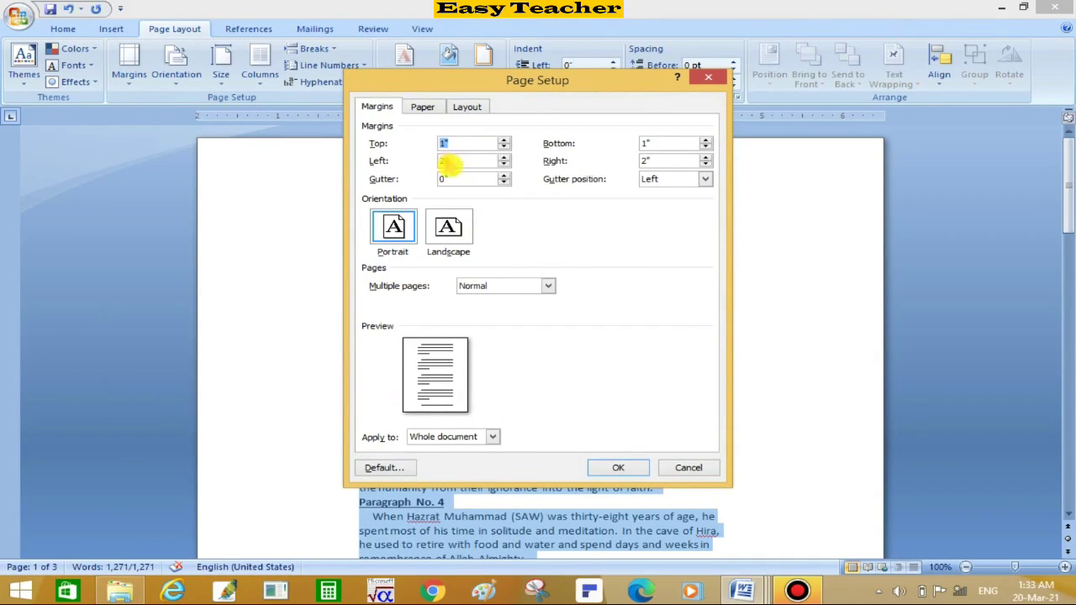
click(484, 202)
click(443, 161)
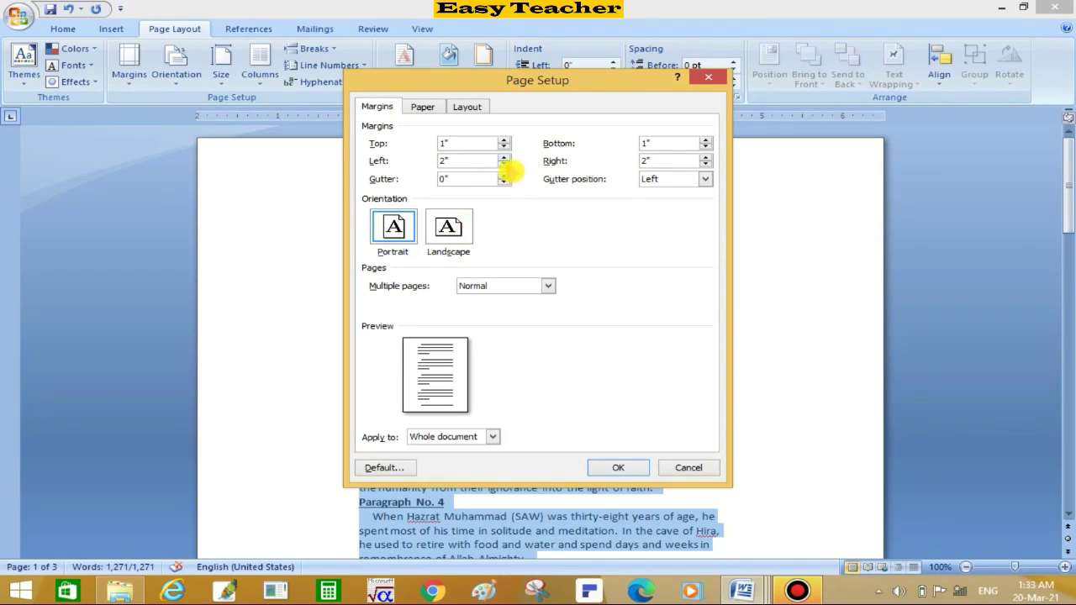
click(504, 165)
click(505, 165)
click(504, 165)
click(504, 165)
click(505, 165)
click(504, 165)
click(504, 164)
click(504, 164)
click(504, 165)
click(504, 165)
click(504, 165)
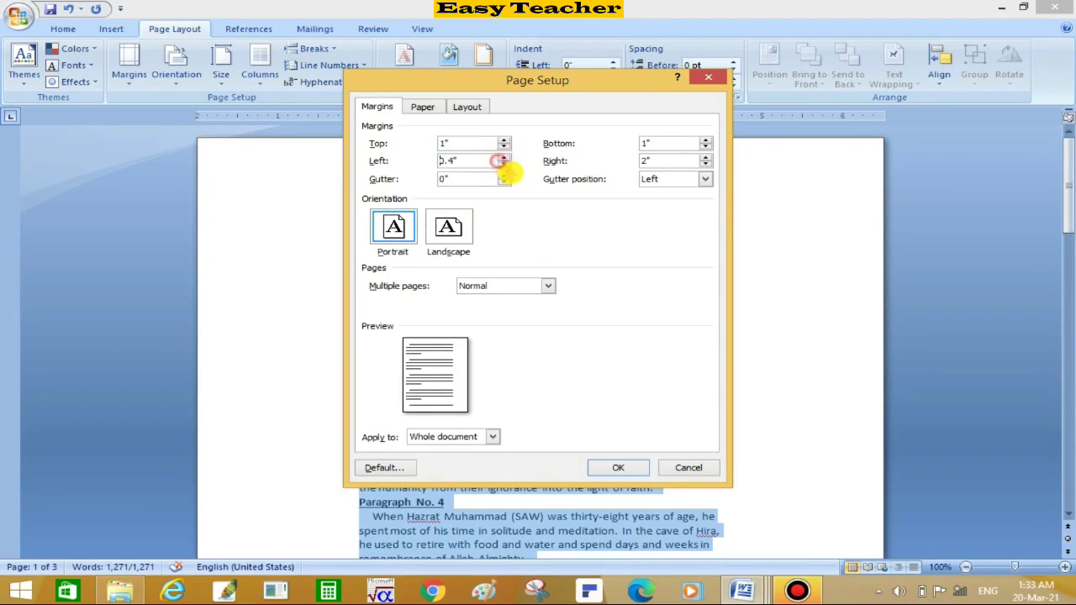
click(505, 165)
click(504, 165)
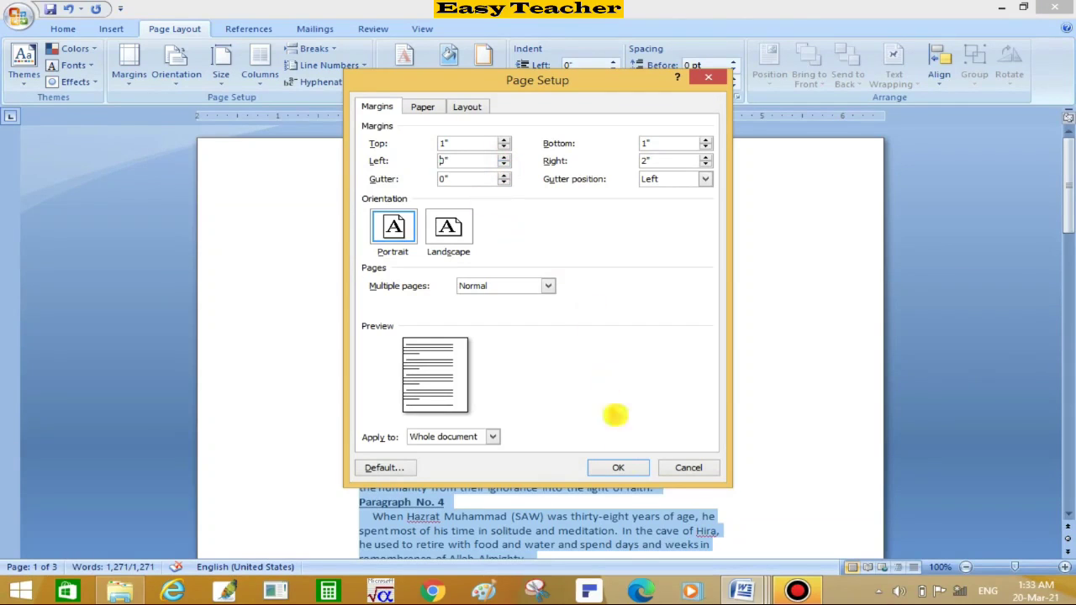
click(630, 471)
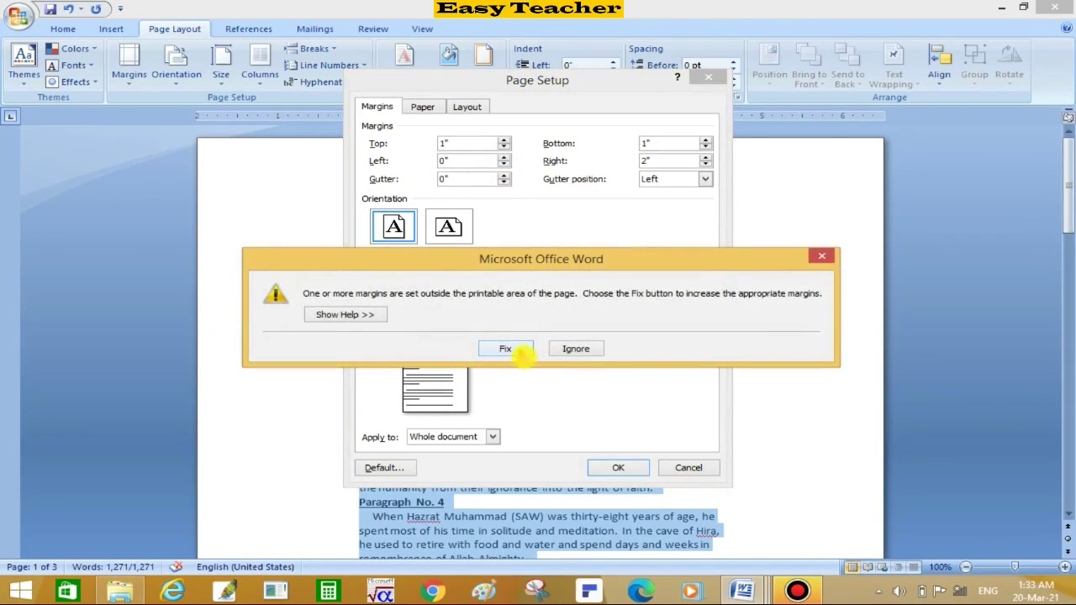
click(514, 352)
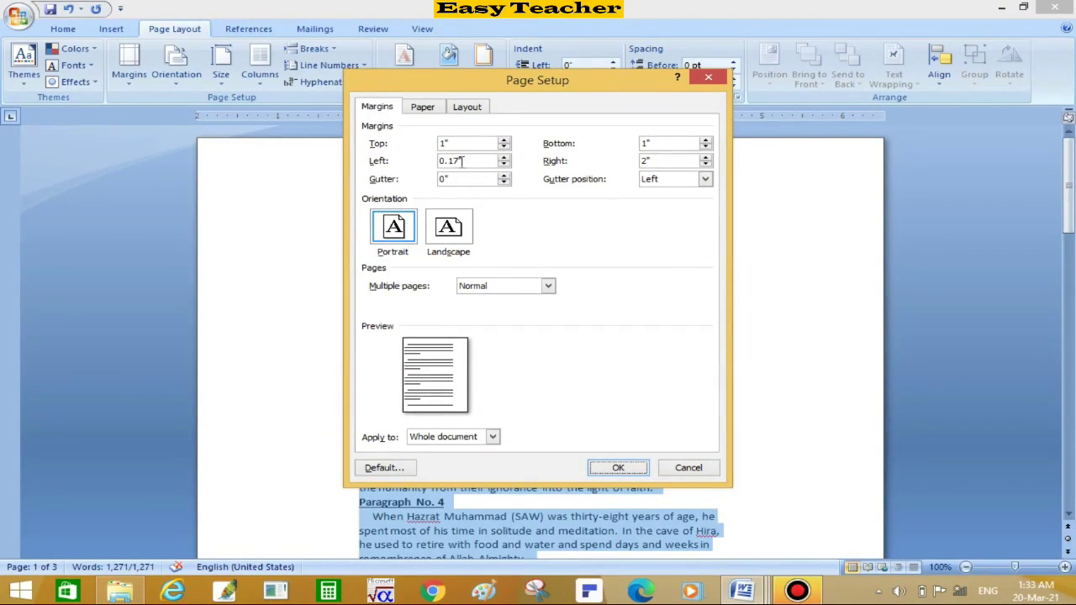
- Set the top margin to 3 inches and apply it
click(464, 160)
click(461, 161)
click(444, 144)
click(492, 206)
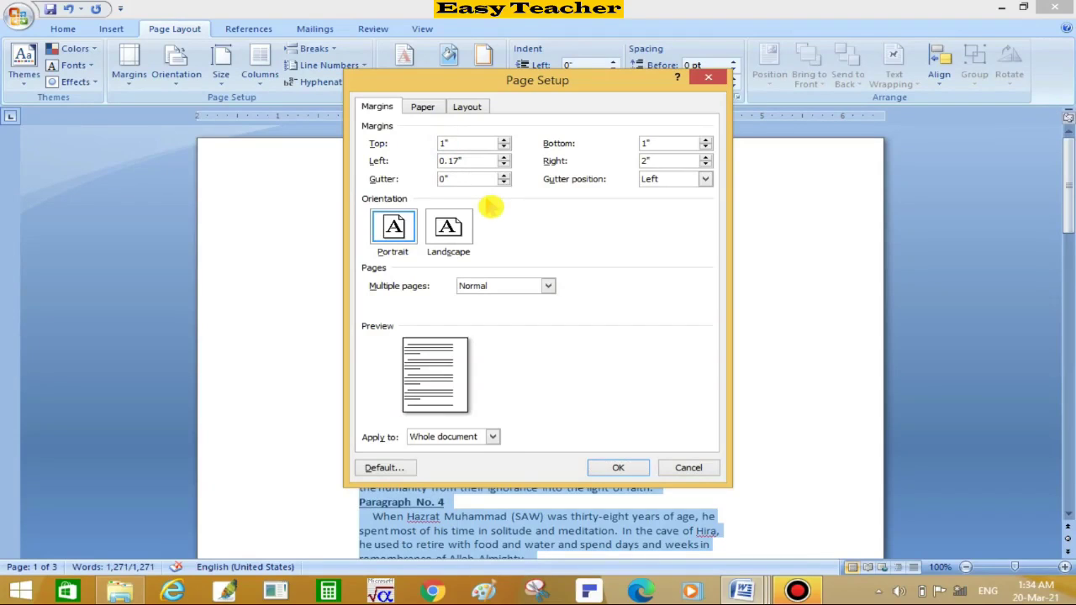
key(BackSpace)
text(3)
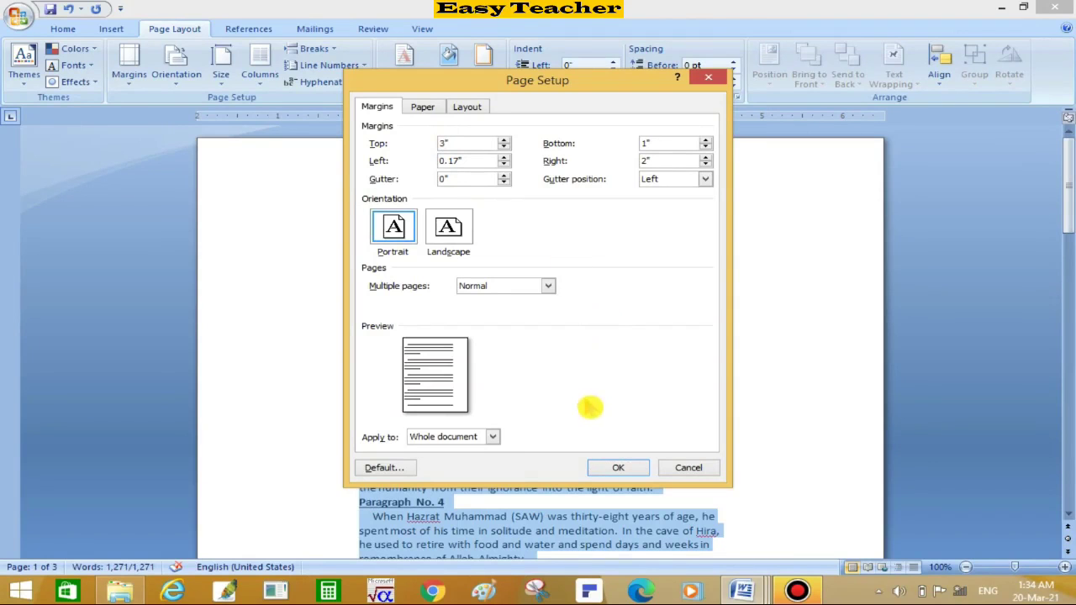
click(620, 469)
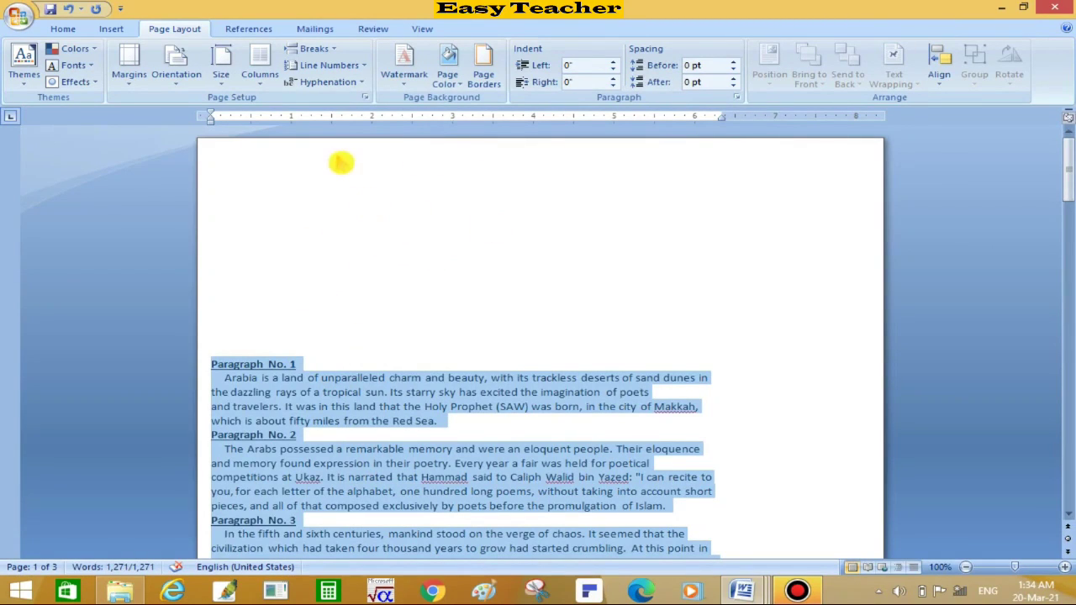
- Set a custom top margin of 5 inches in Page Setup
click(141, 83)
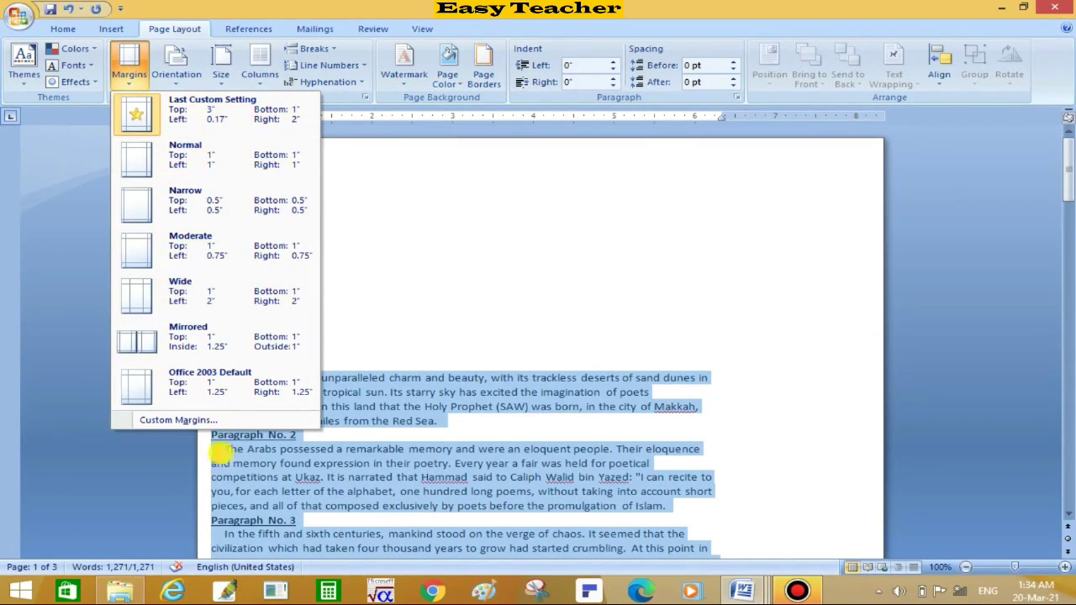
click(210, 420)
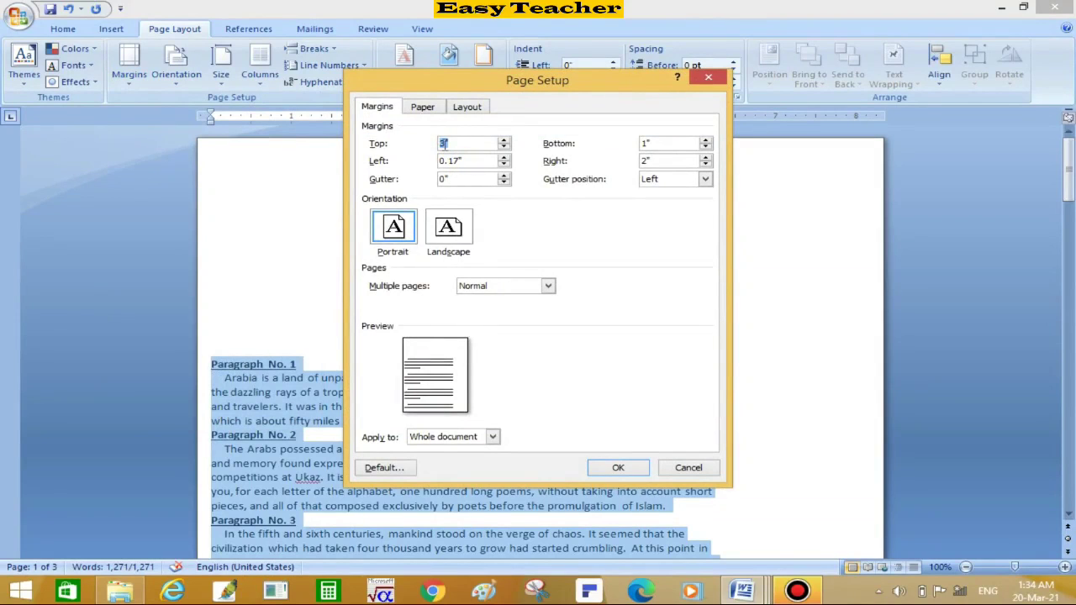
text(3)
click(484, 241)
key(BackSpace)
key(BackSpace)
text(5)
key(Return)
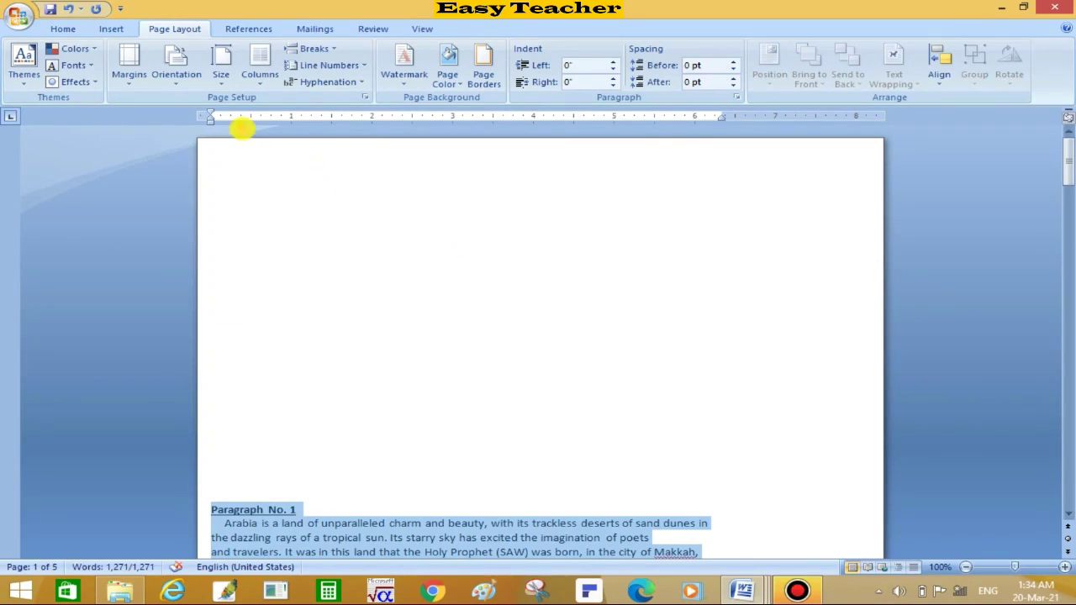
- Change the page orientation to landscape after first choosing portrait
click(135, 79)
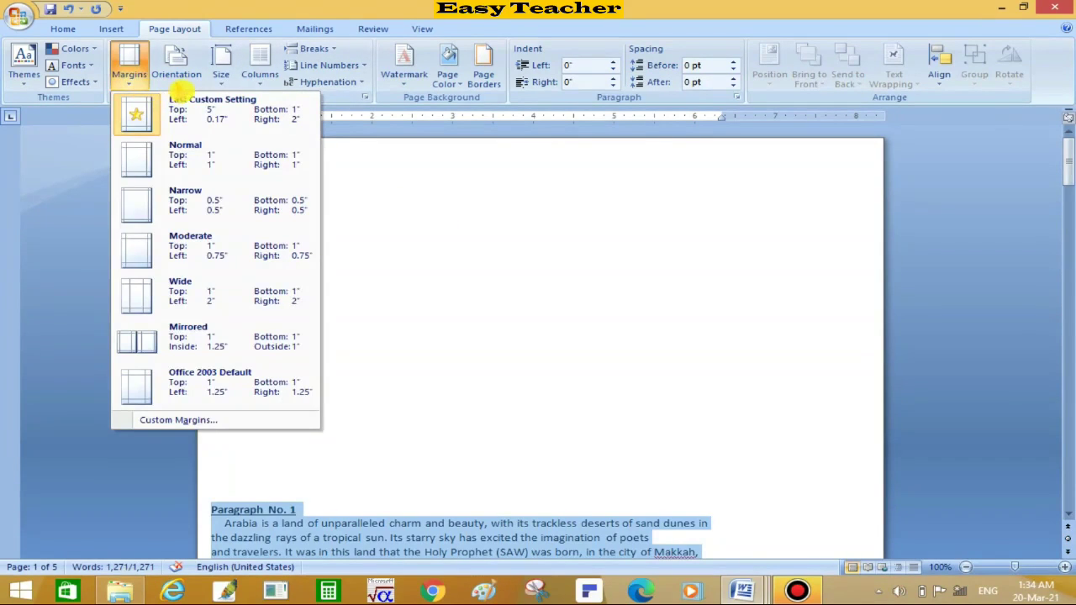
click(176, 80)
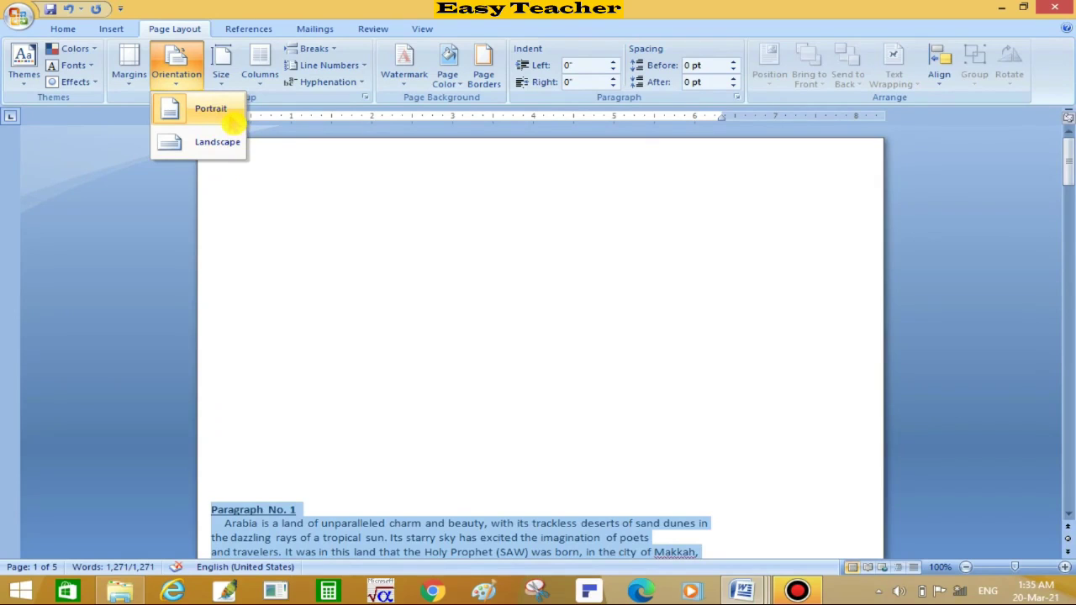
click(214, 109)
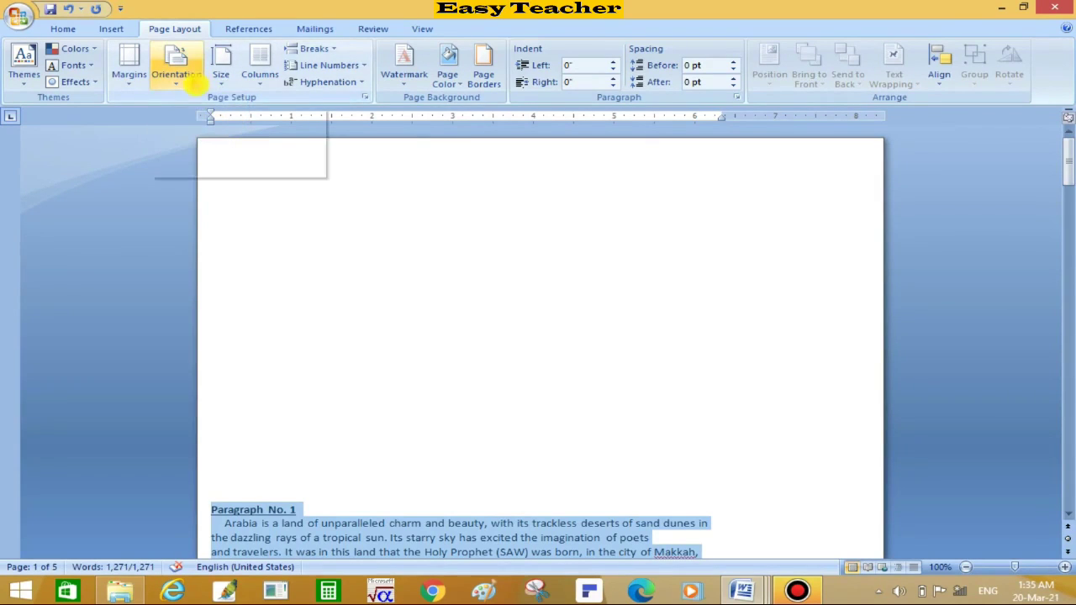
click(192, 82)
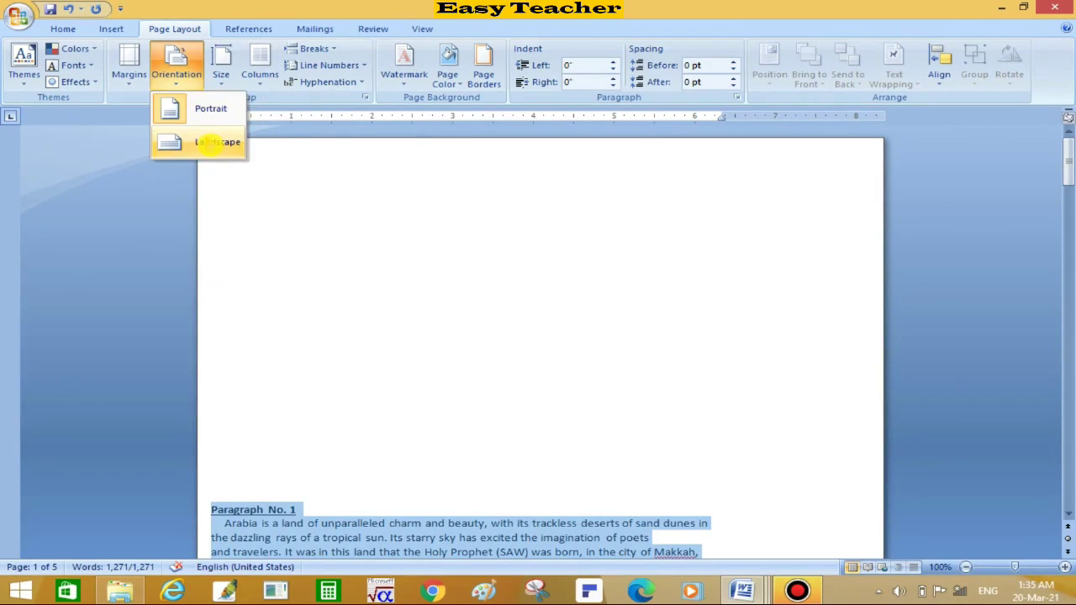
click(212, 142)
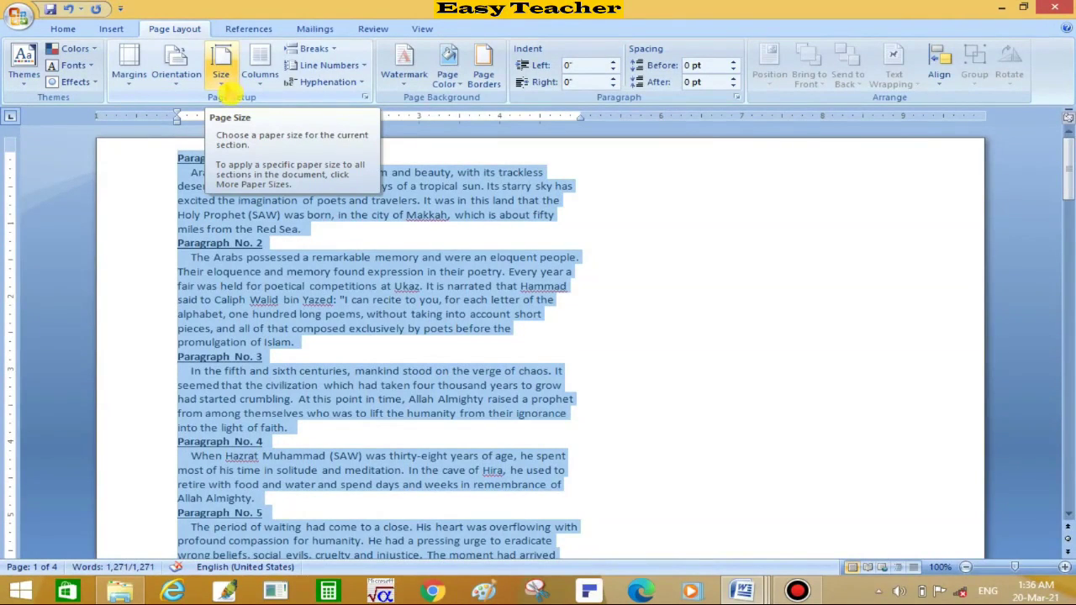
- Switch the paper size from A4 to Letter, then open More Paper Sizes
click(221, 80)
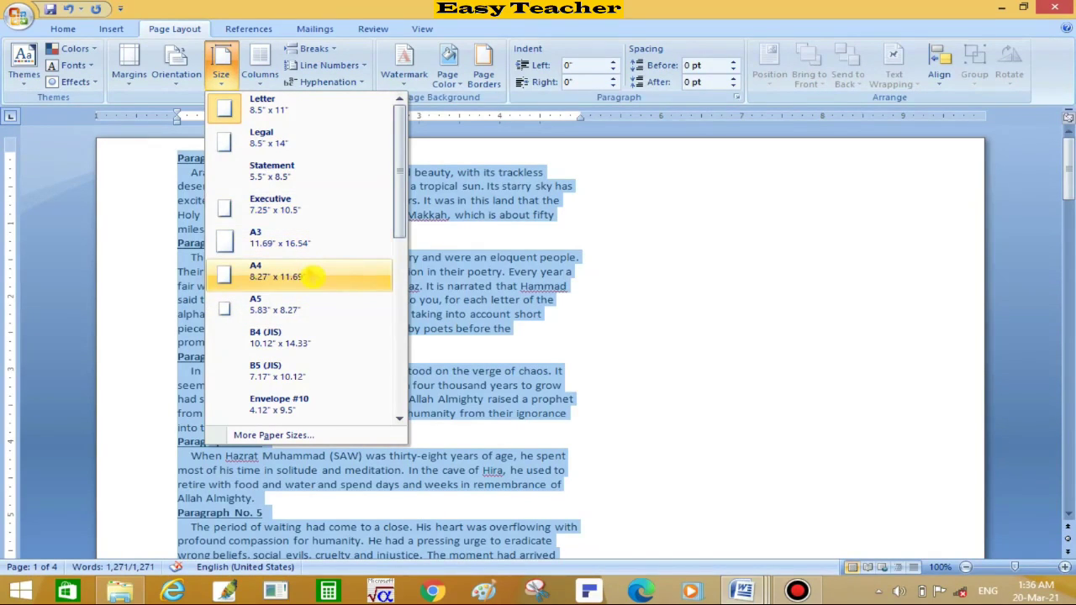
click(306, 273)
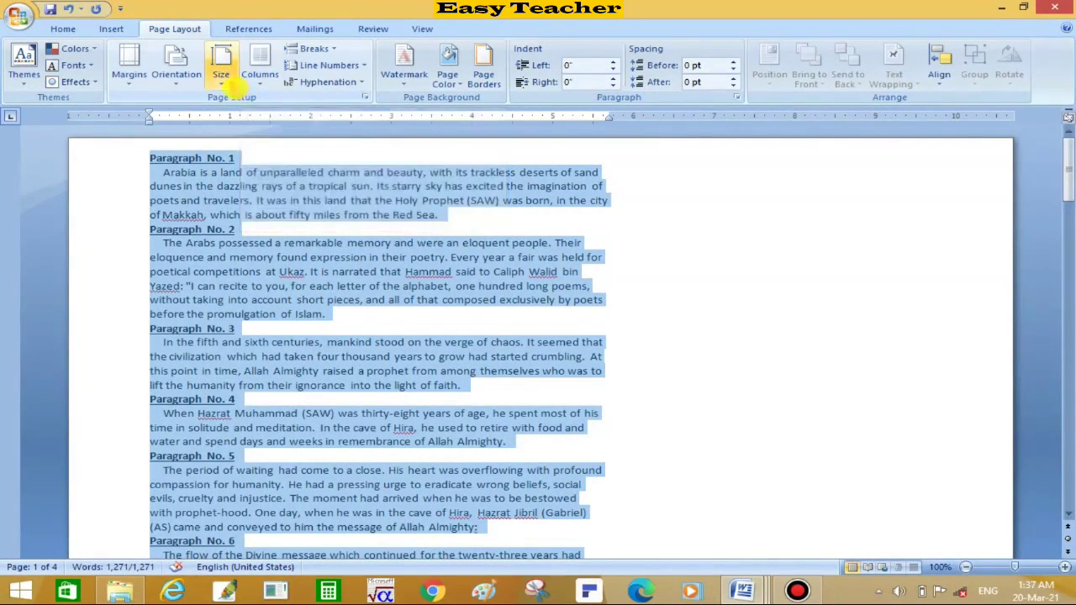
click(232, 83)
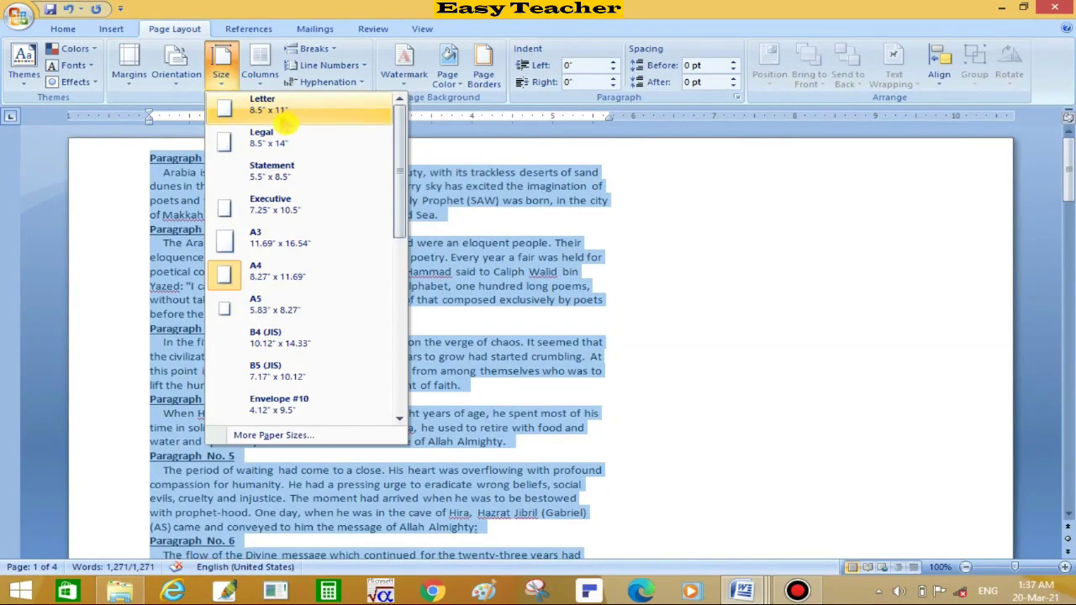
click(277, 110)
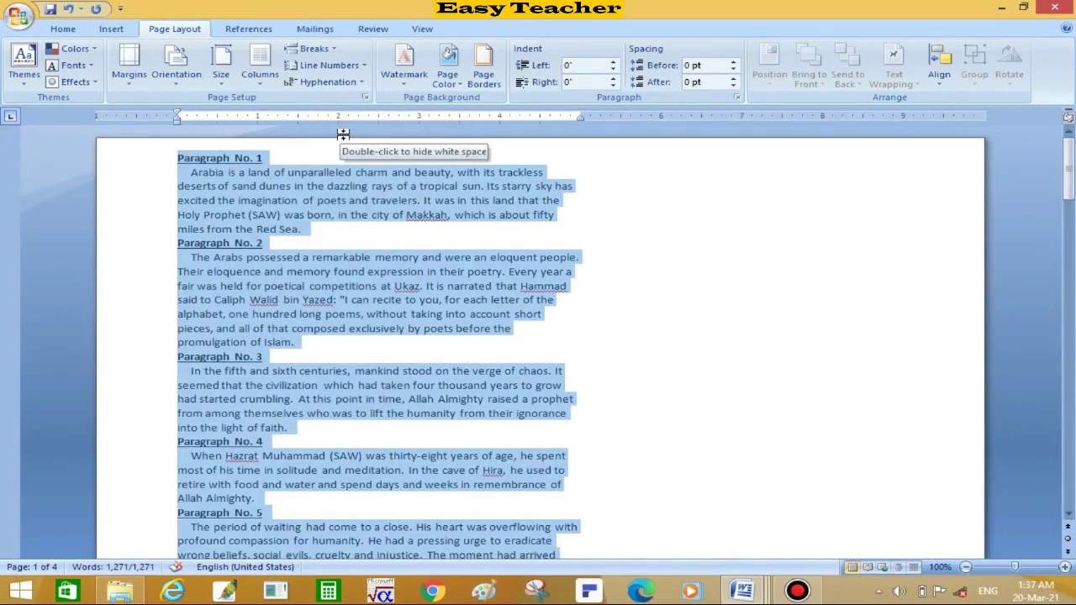
click(225, 78)
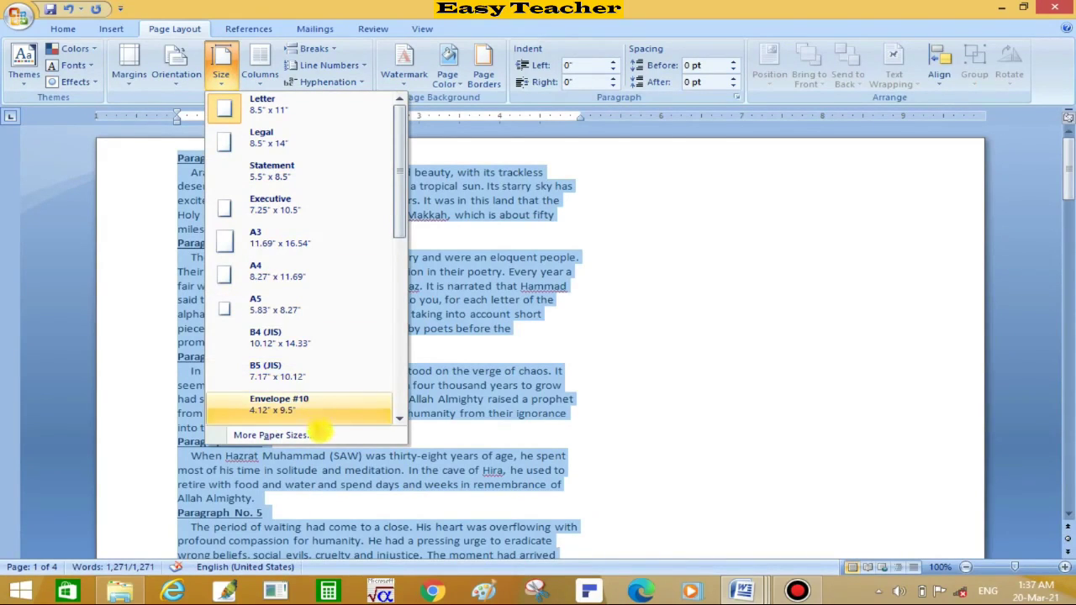
click(309, 431)
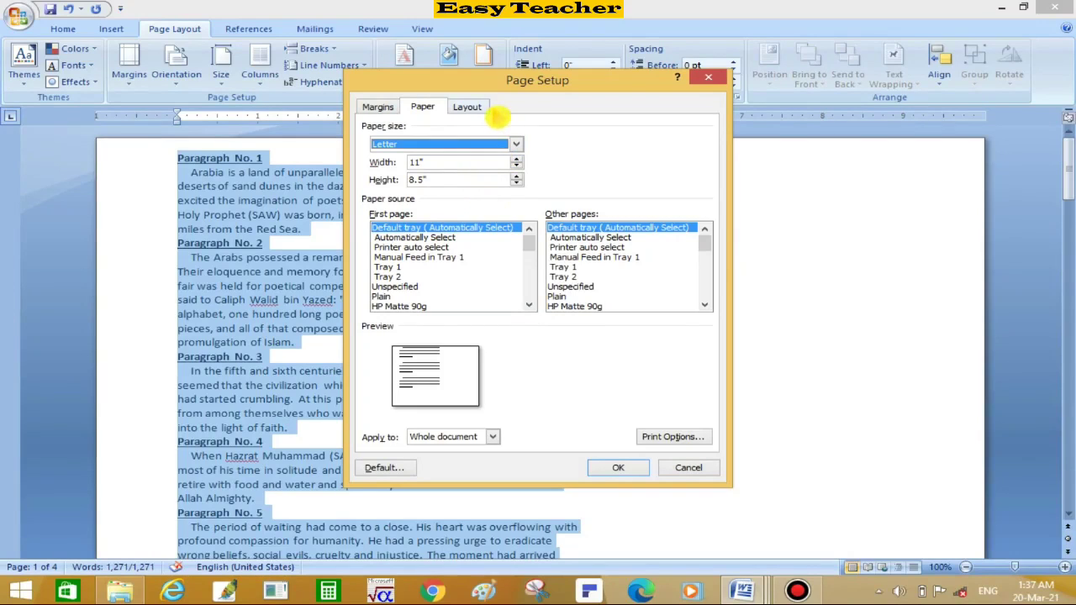
- Keep Letter as the paper size, review the Layout tab, and close Page Setup
click(516, 144)
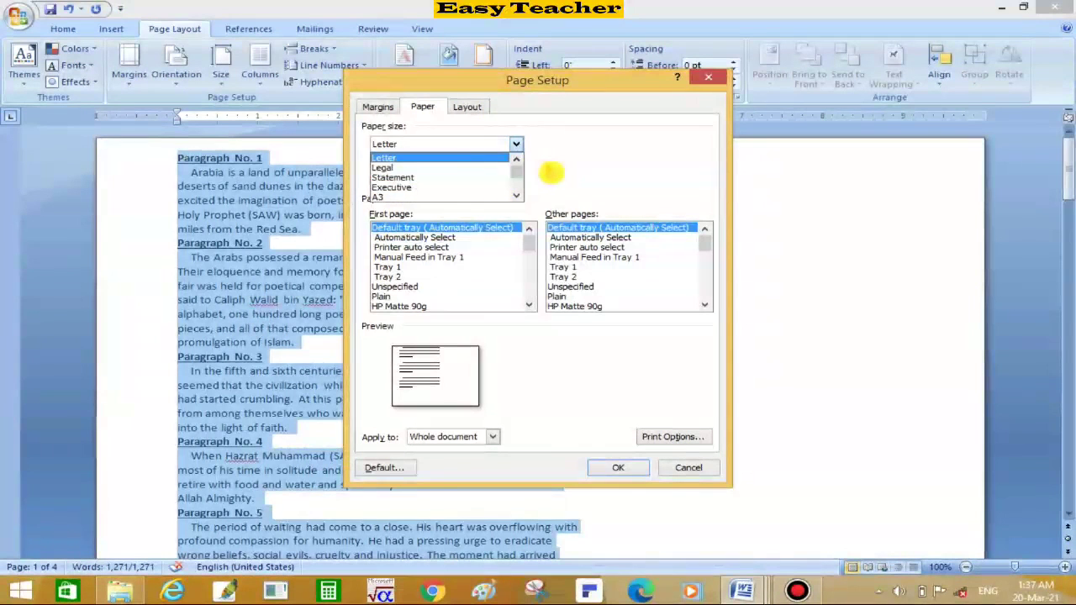
click(547, 173)
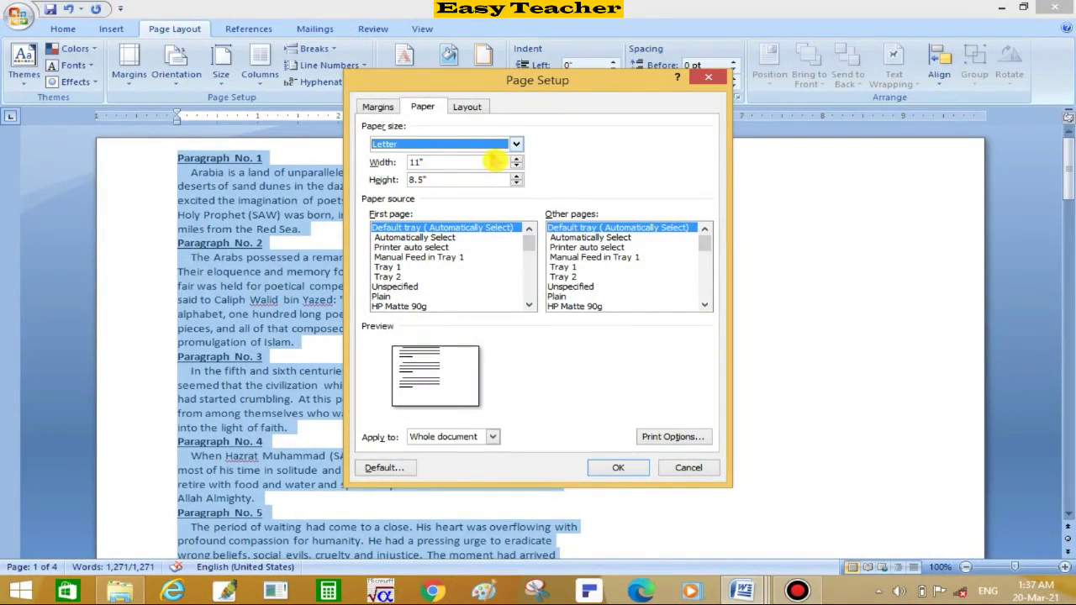
click(468, 108)
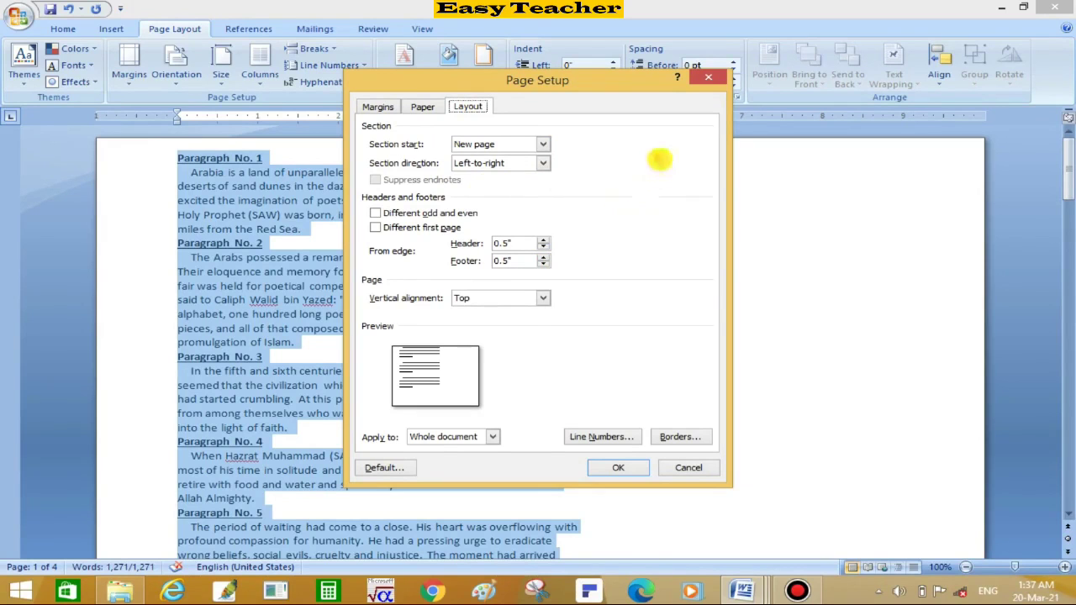
click(709, 78)
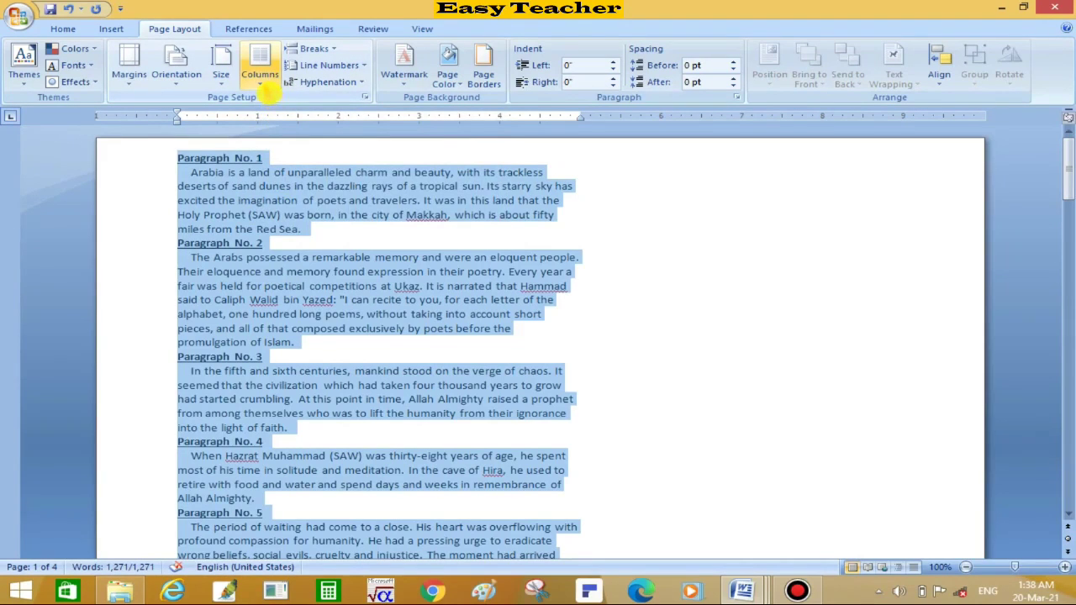
- Try two columns, then set the text in four equal-width columns via More Columns
click(262, 88)
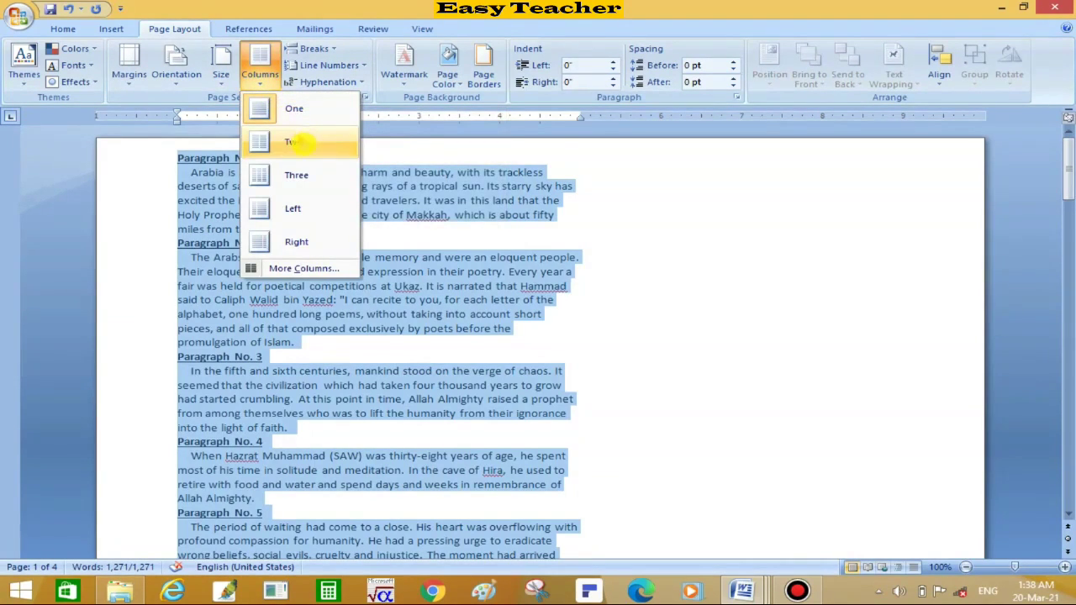
click(298, 143)
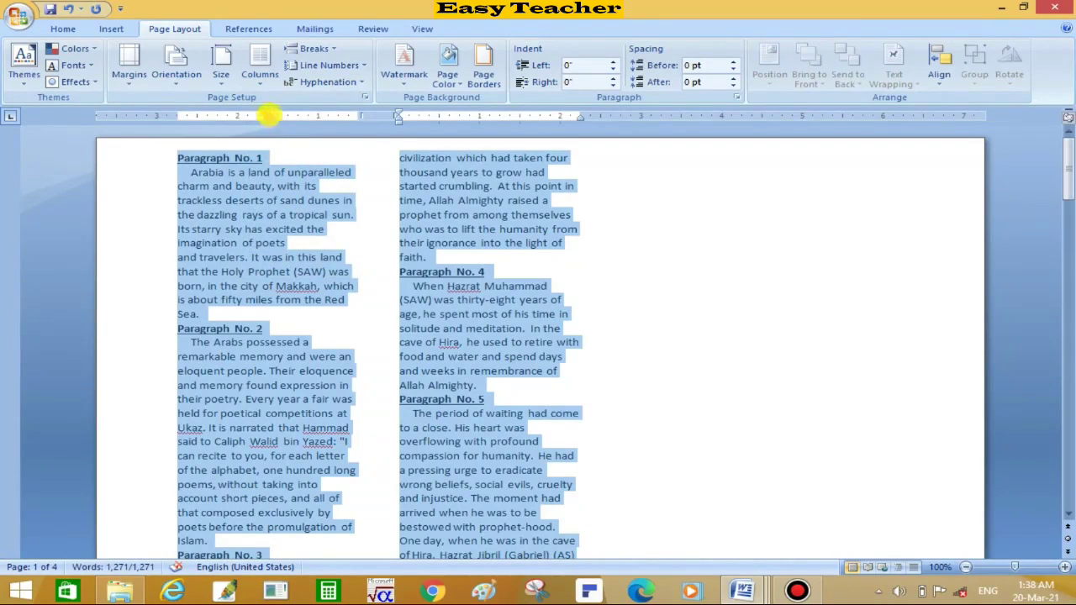
click(257, 80)
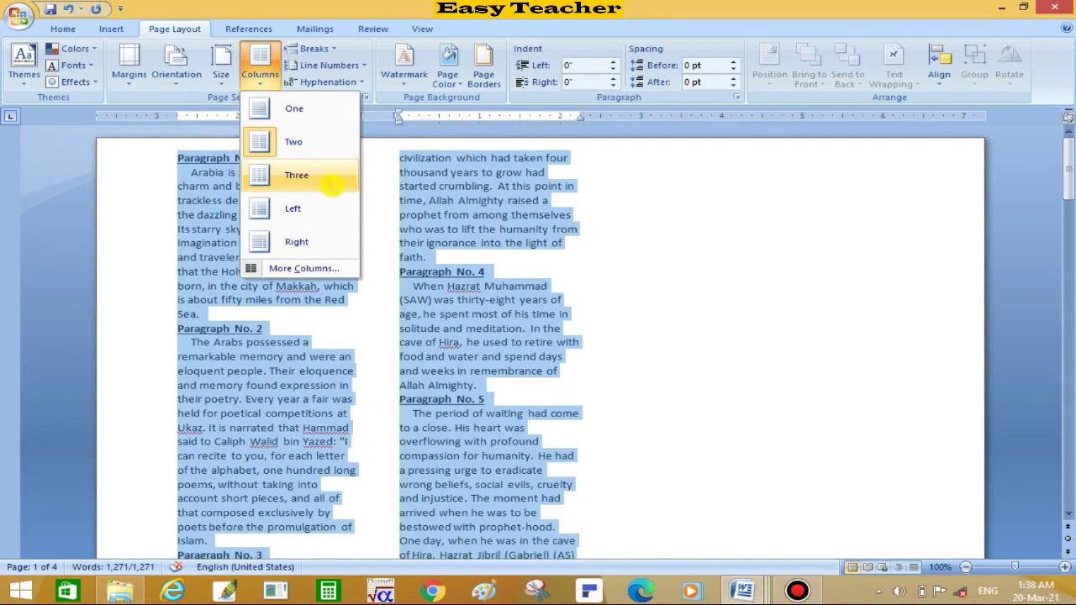
click(311, 268)
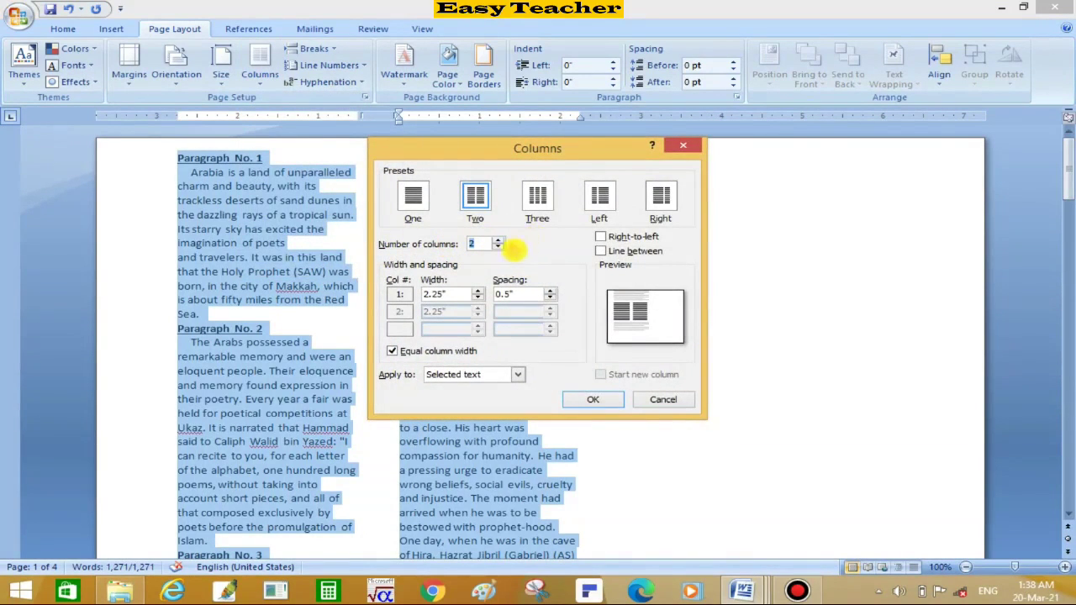
click(498, 240)
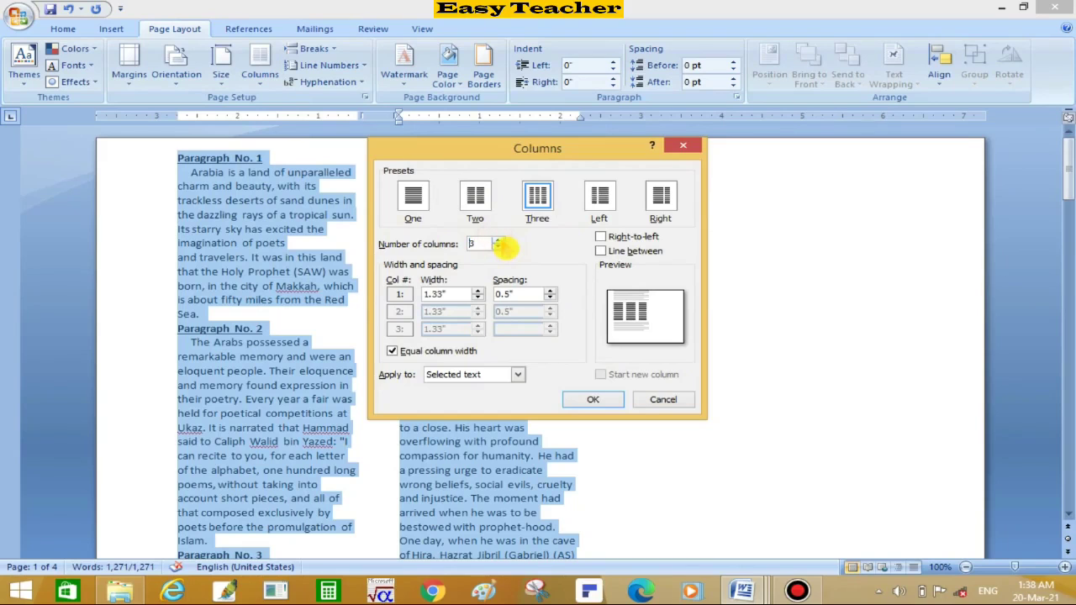
click(497, 240)
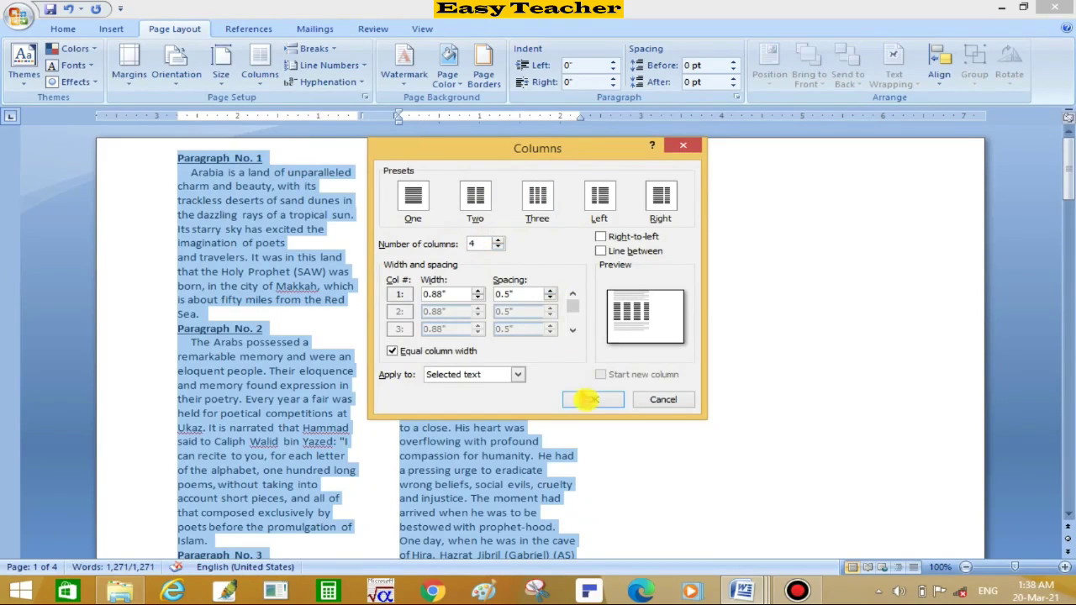
click(592, 401)
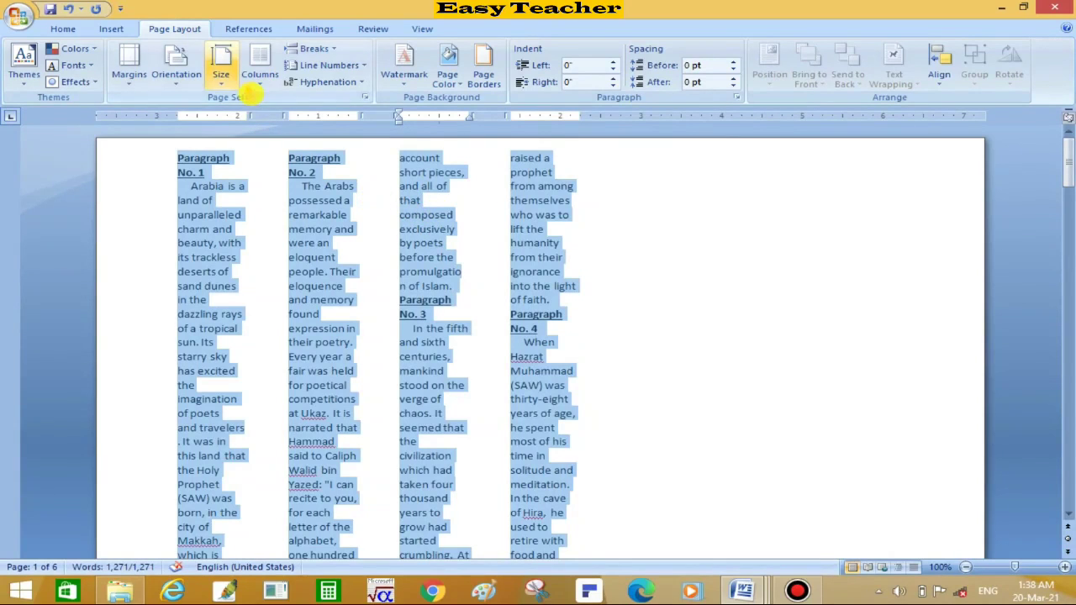
- Return the text to one column and place the cursor after 'starry sky has'
click(221, 79)
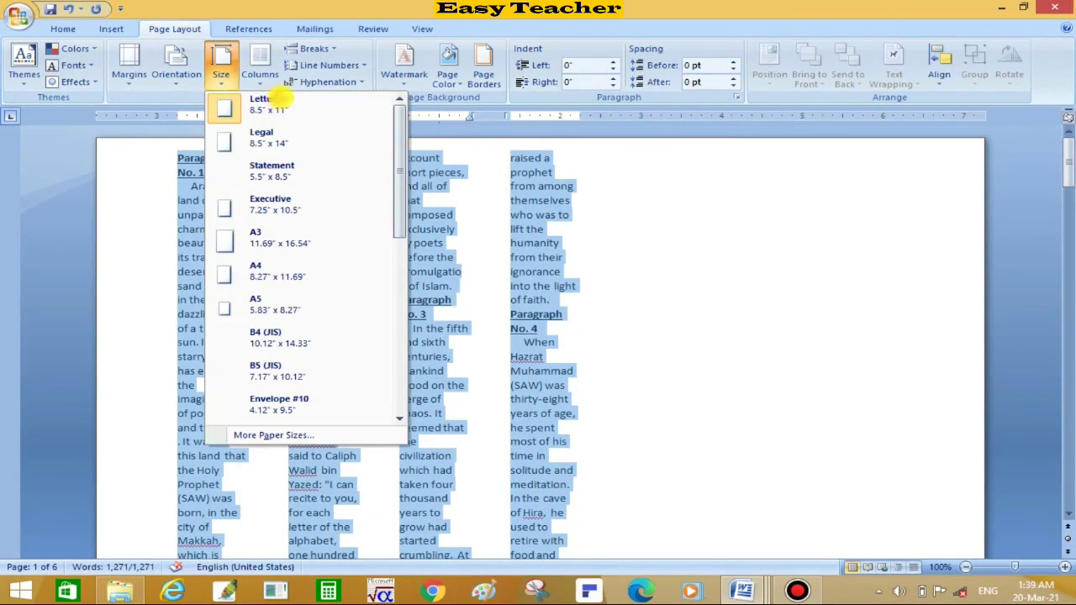
click(251, 80)
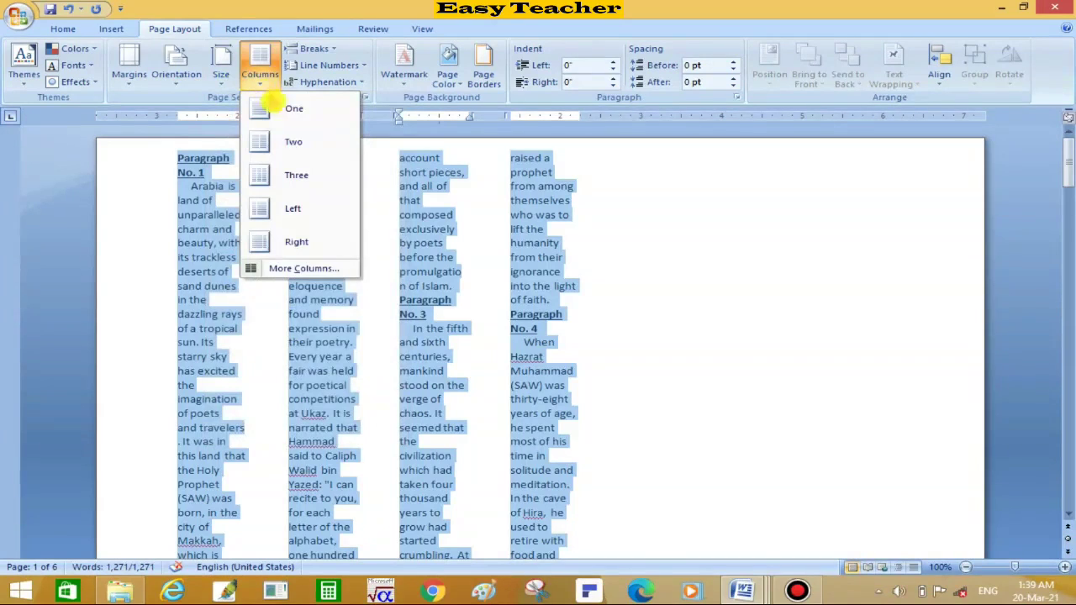
click(280, 107)
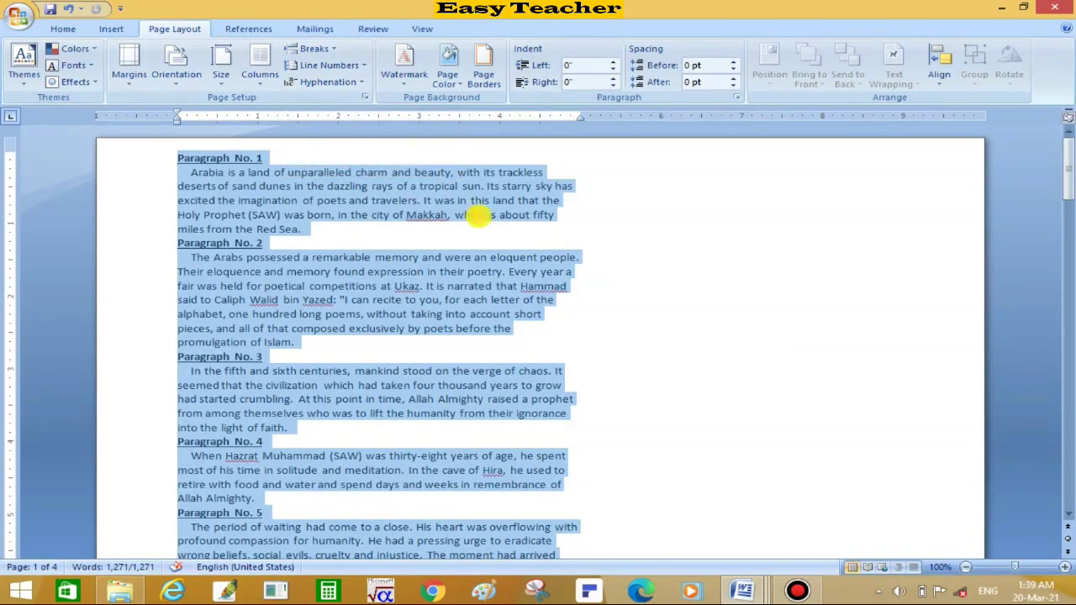
click(468, 201)
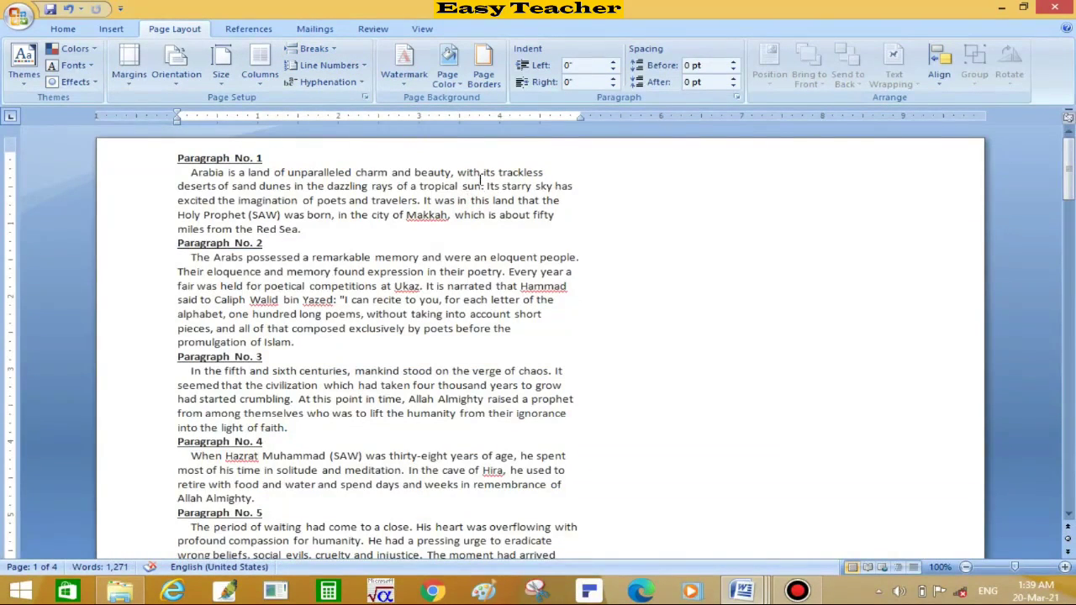
click(580, 187)
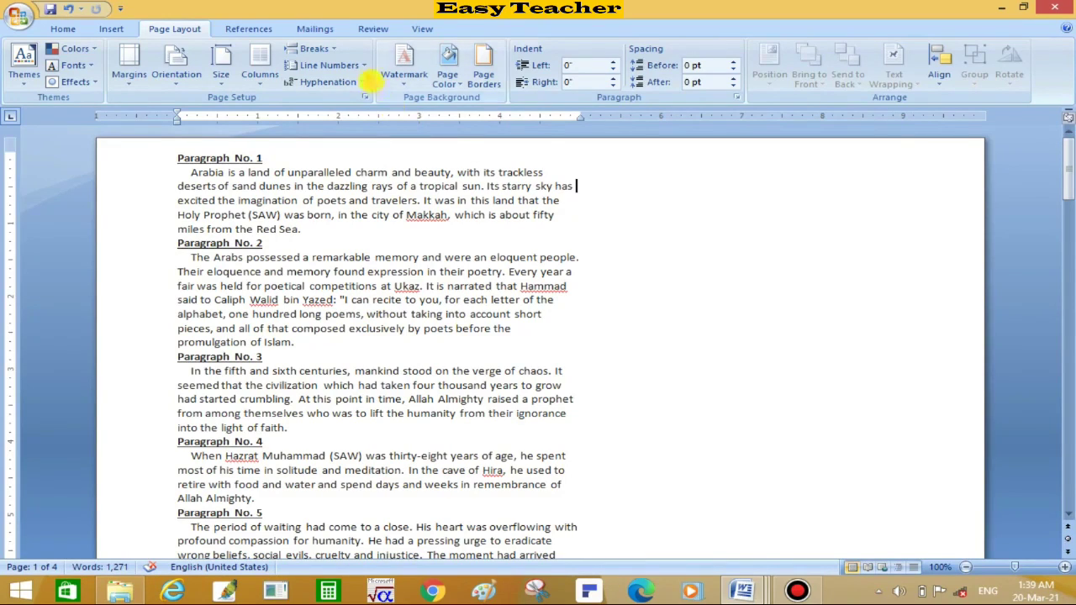
- Insert a page break after 'starry sky has' and scroll through to check the pages
click(326, 52)
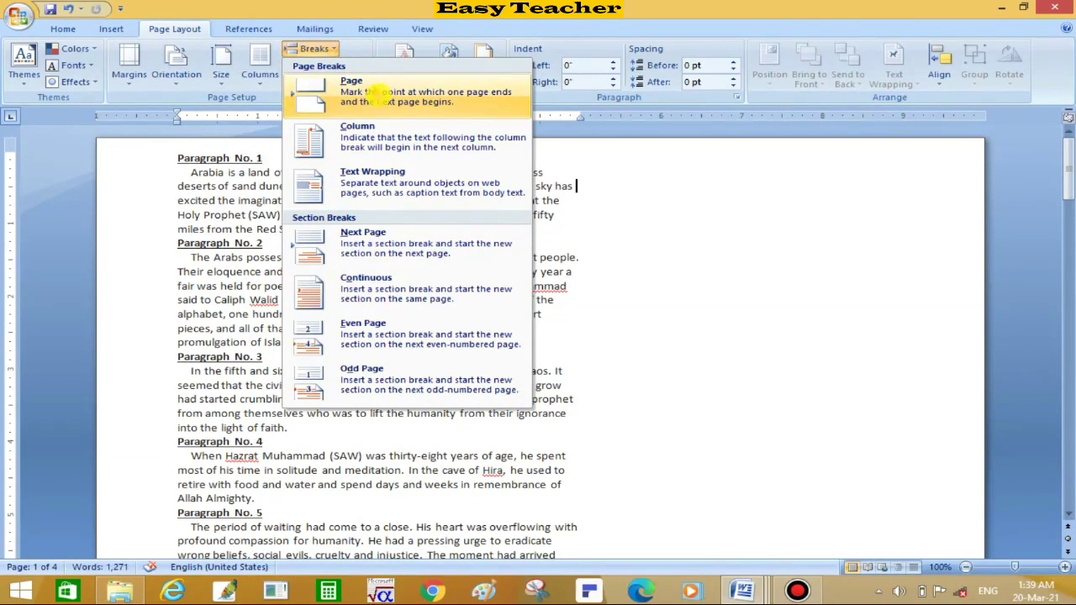
click(370, 95)
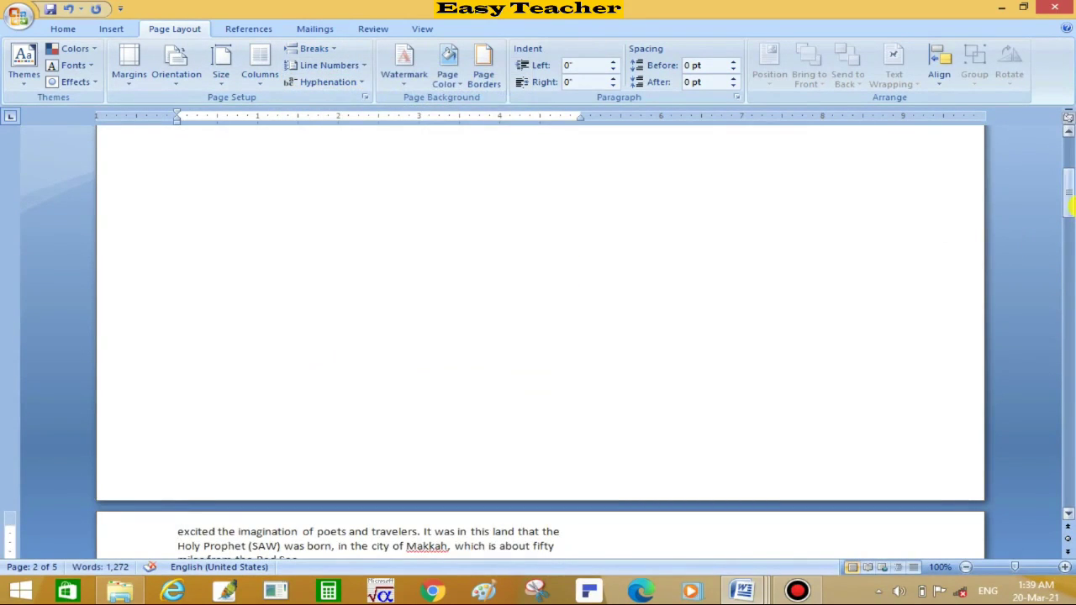
click(1070, 154)
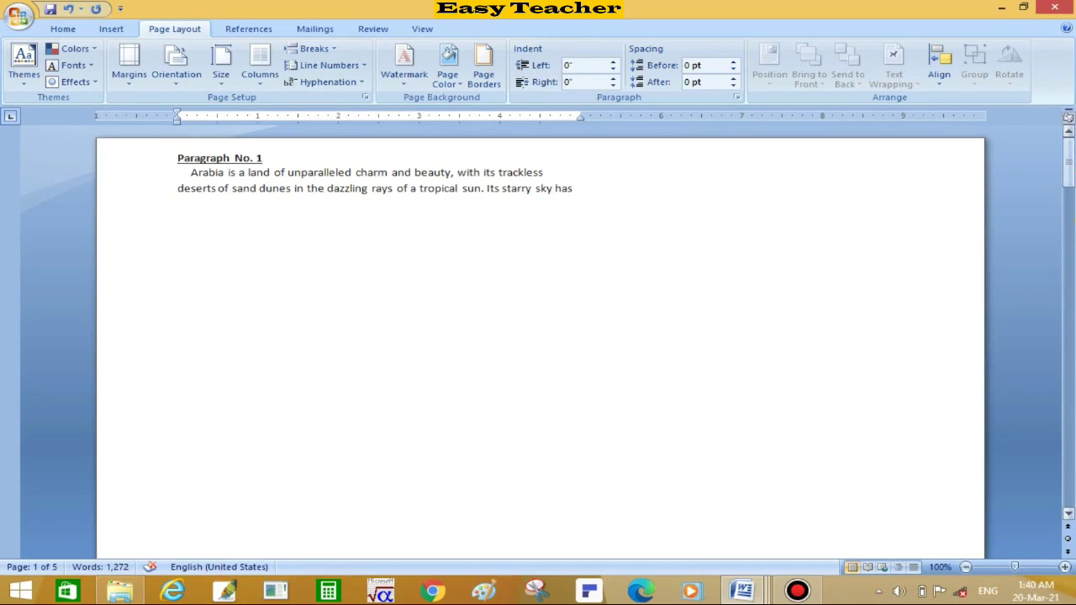
drag(1068, 173, 1067, 221)
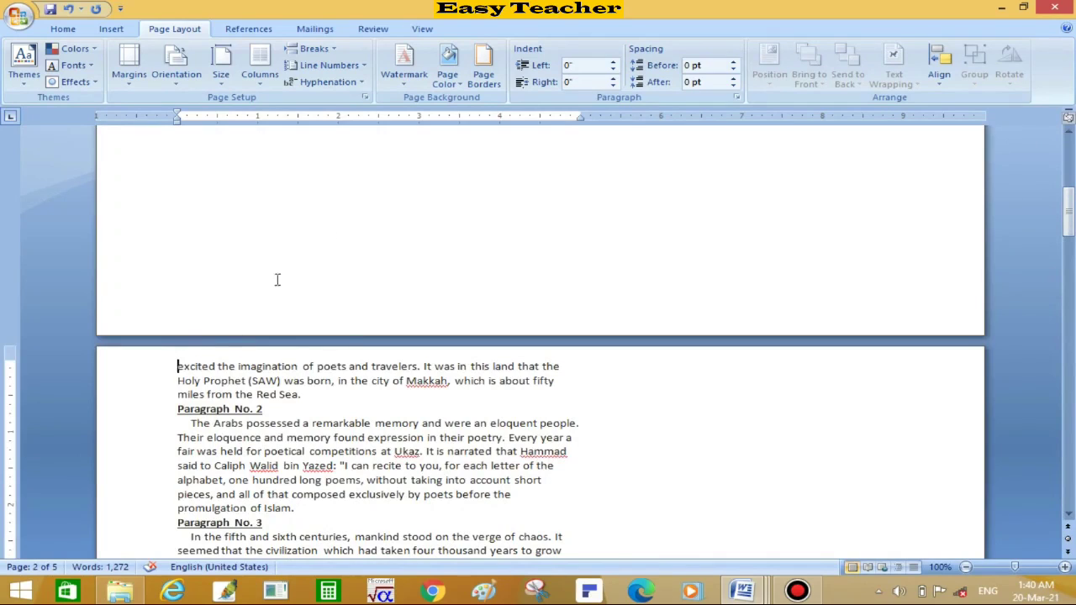
click(1020, 190)
drag(1068, 214, 1067, 164)
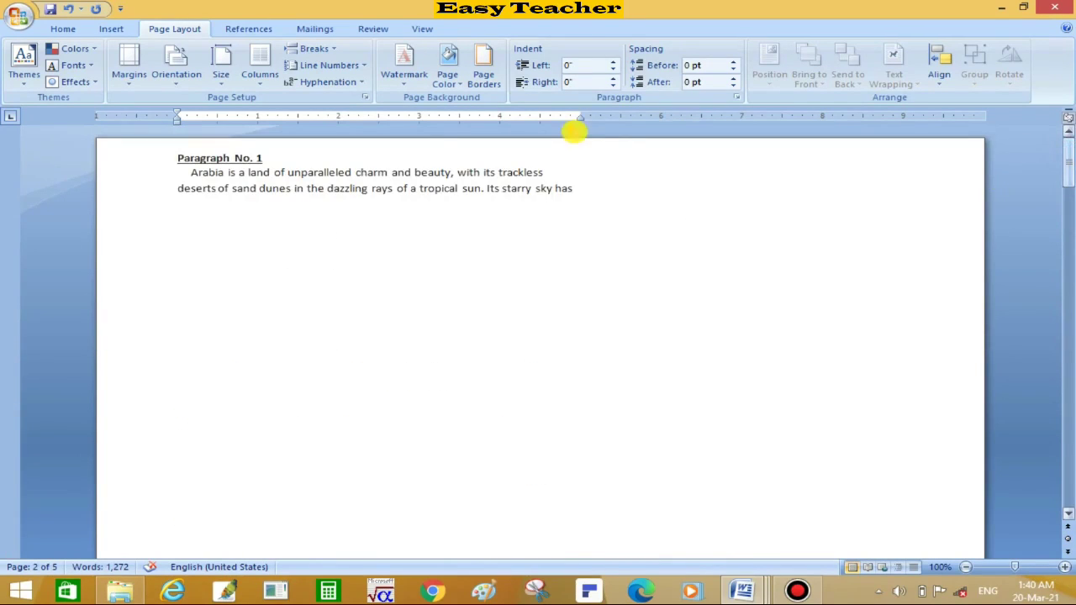
click(323, 50)
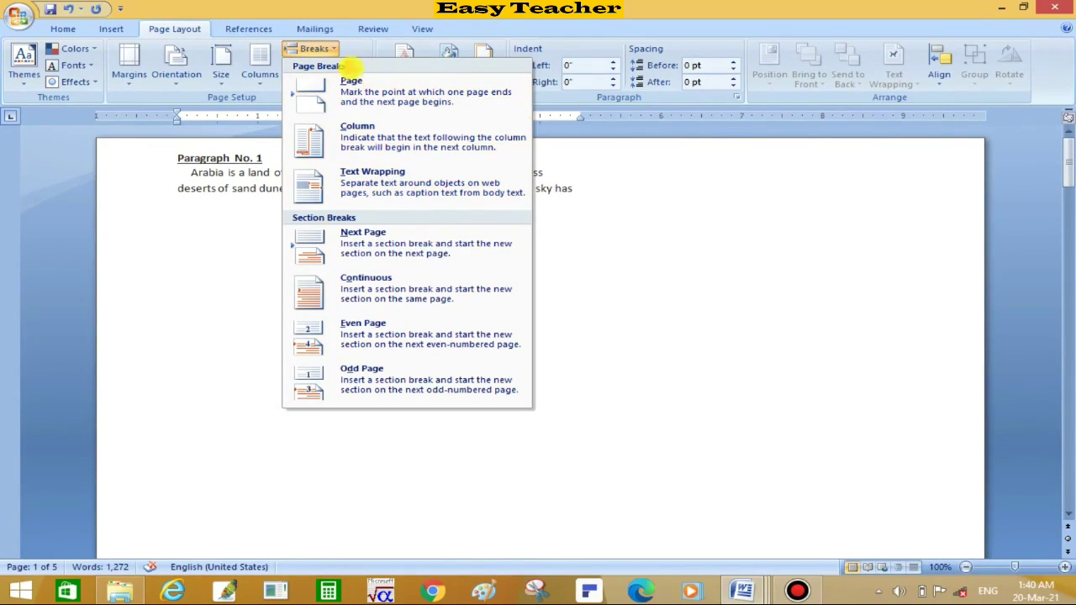
click(462, 24)
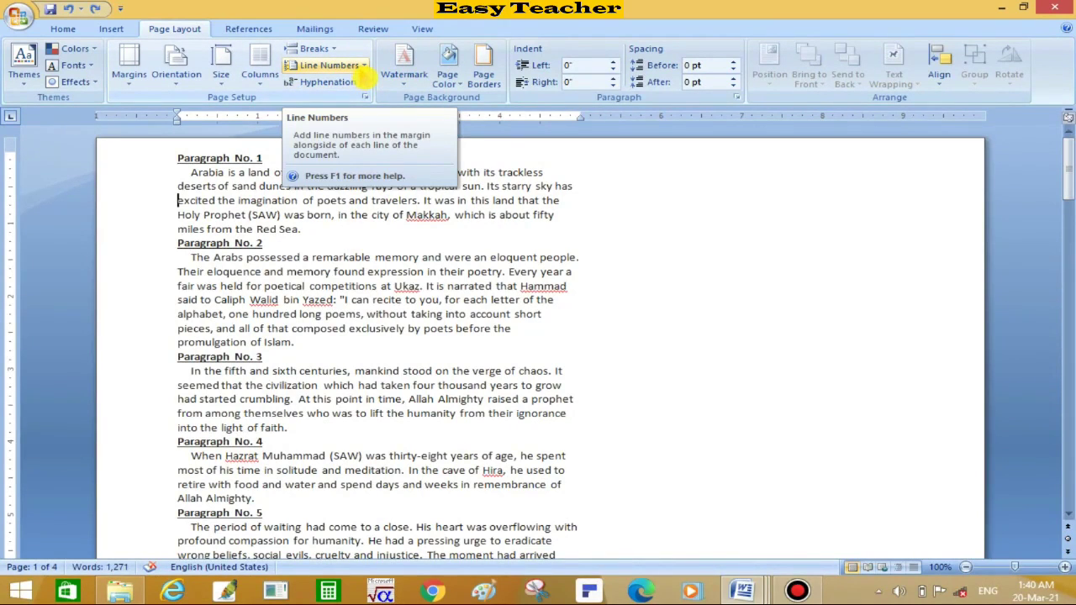
click(362, 68)
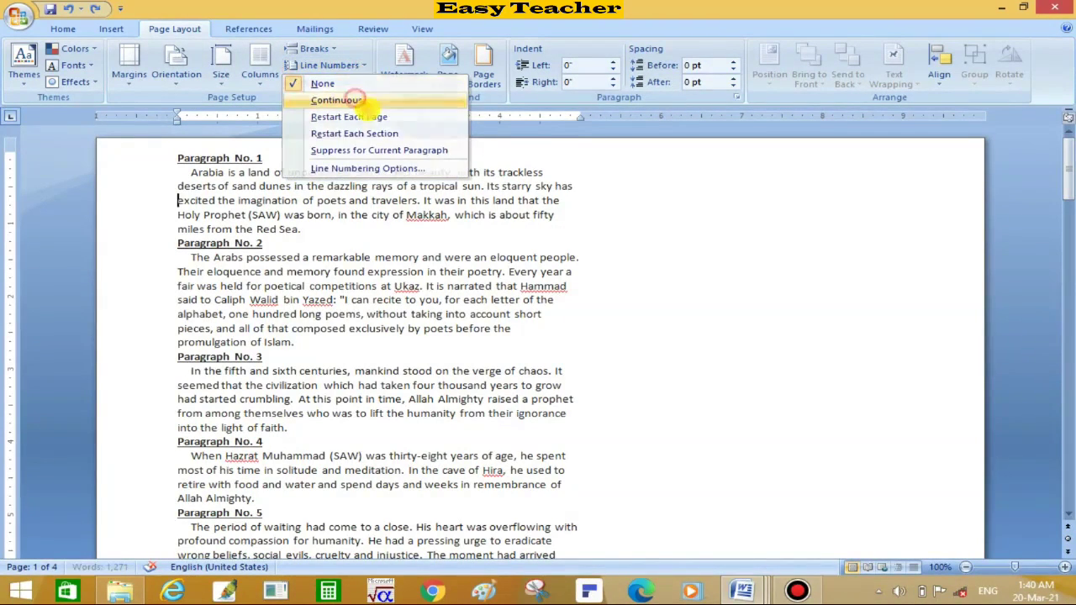
click(368, 103)
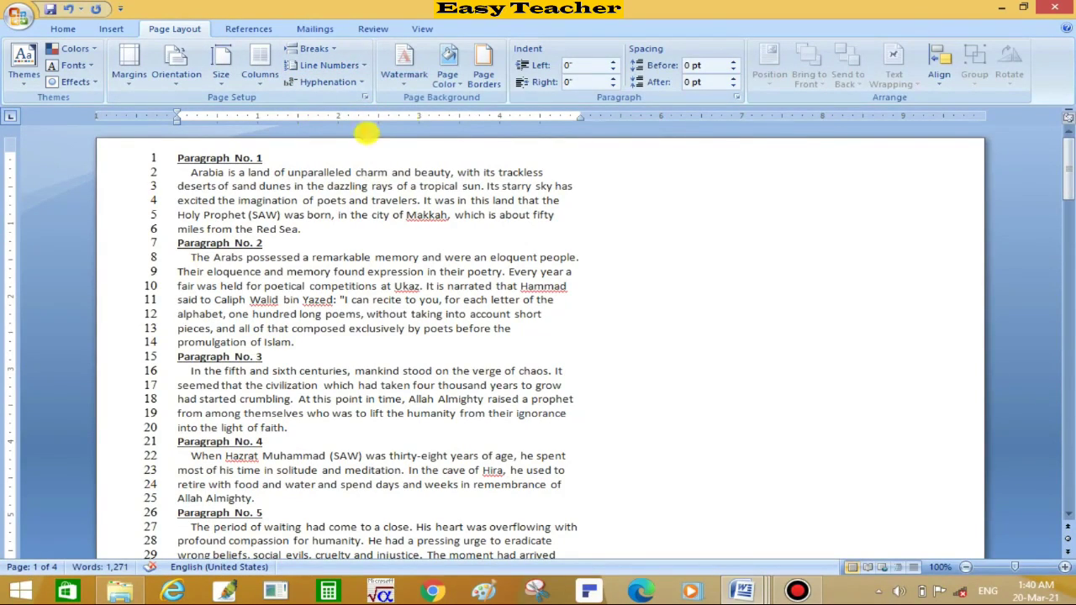
scroll(1059, 290, down, 15)
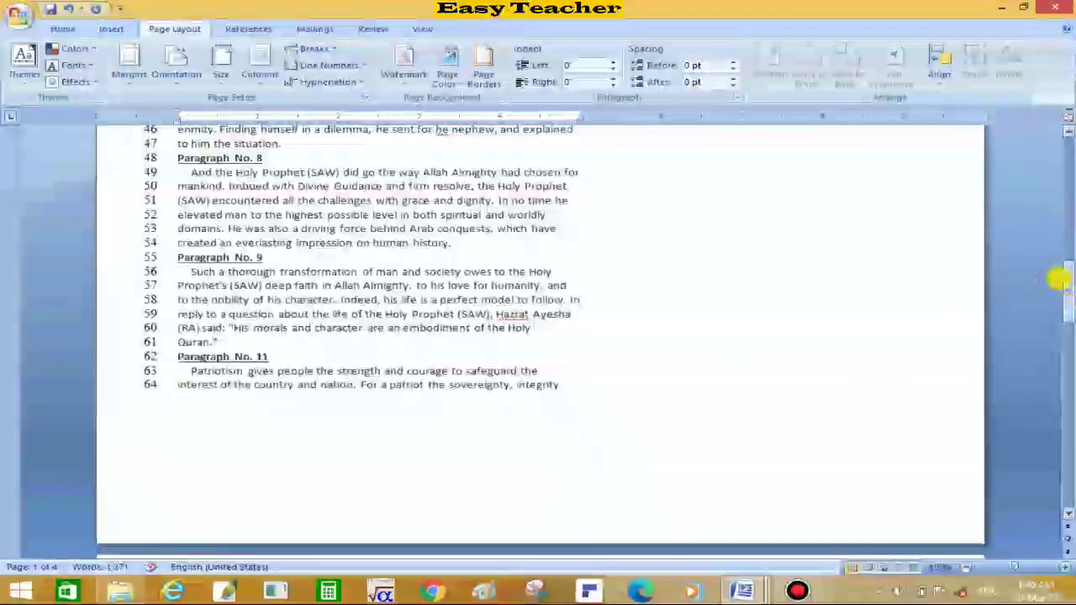
scroll(1061, 168, up, 15)
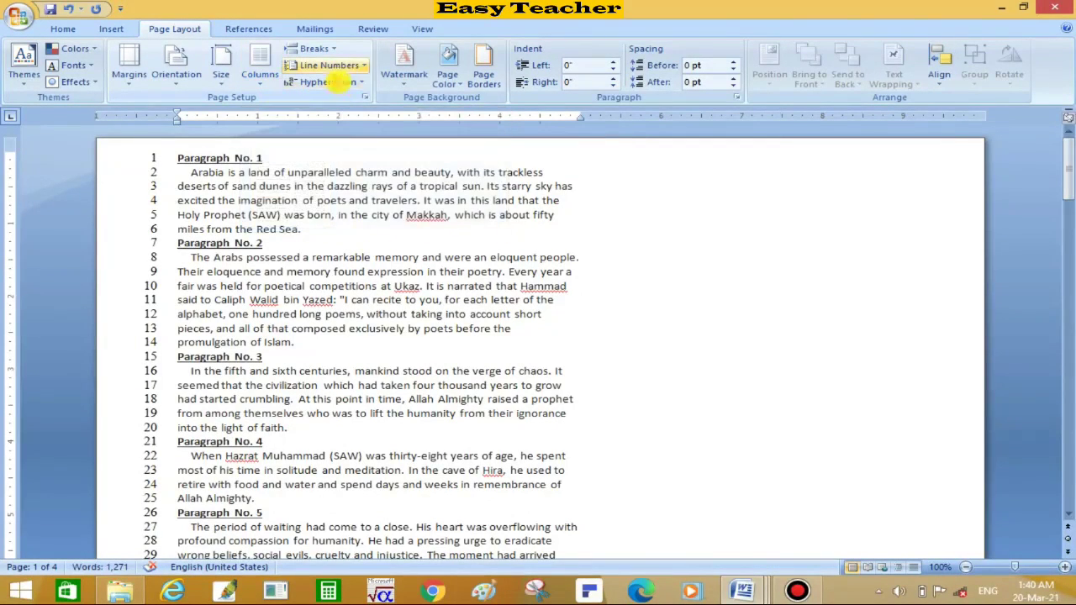
click(357, 66)
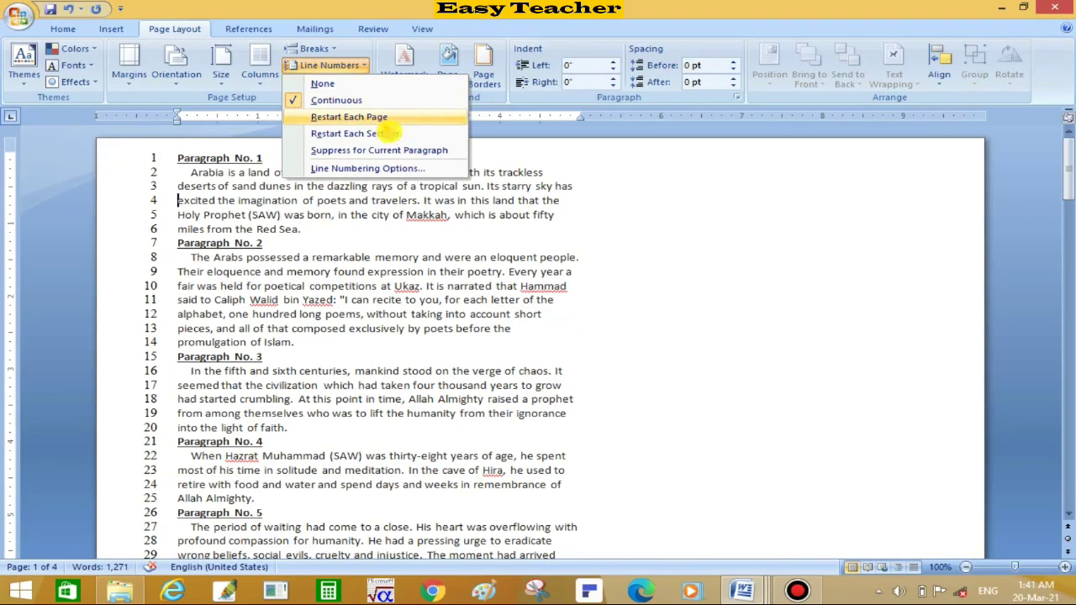
click(599, 195)
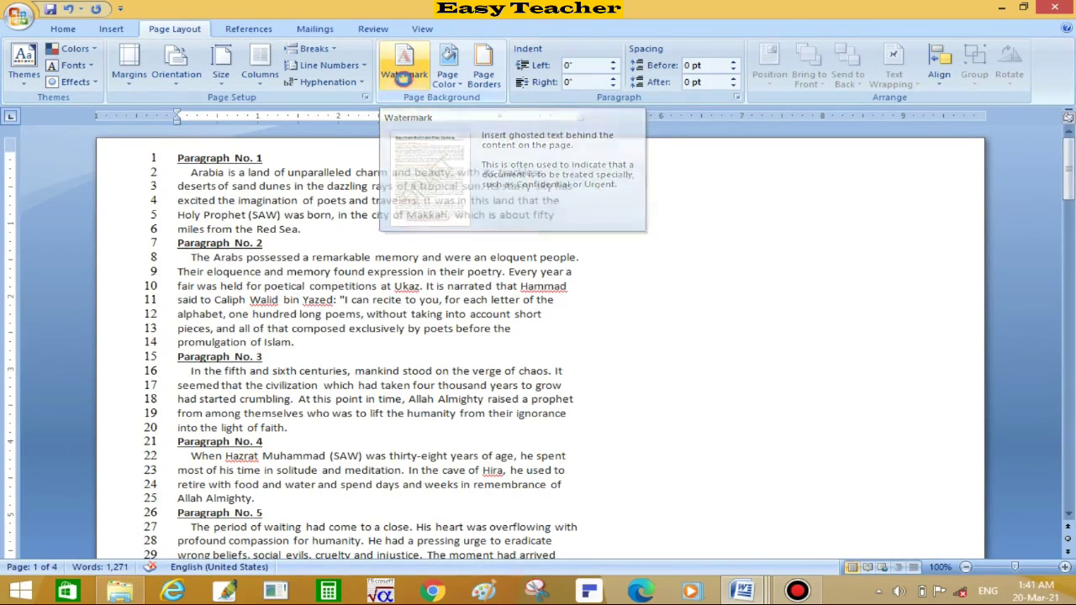
- Open the Printed Watermark dialog via Custom Watermark in the Watermark gallery
click(411, 89)
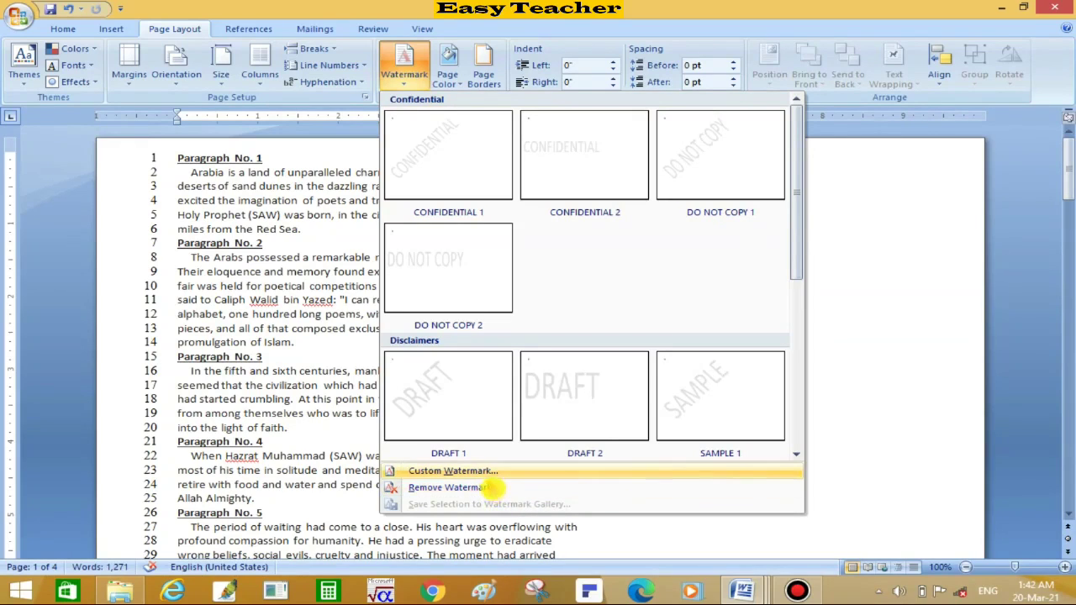
click(490, 472)
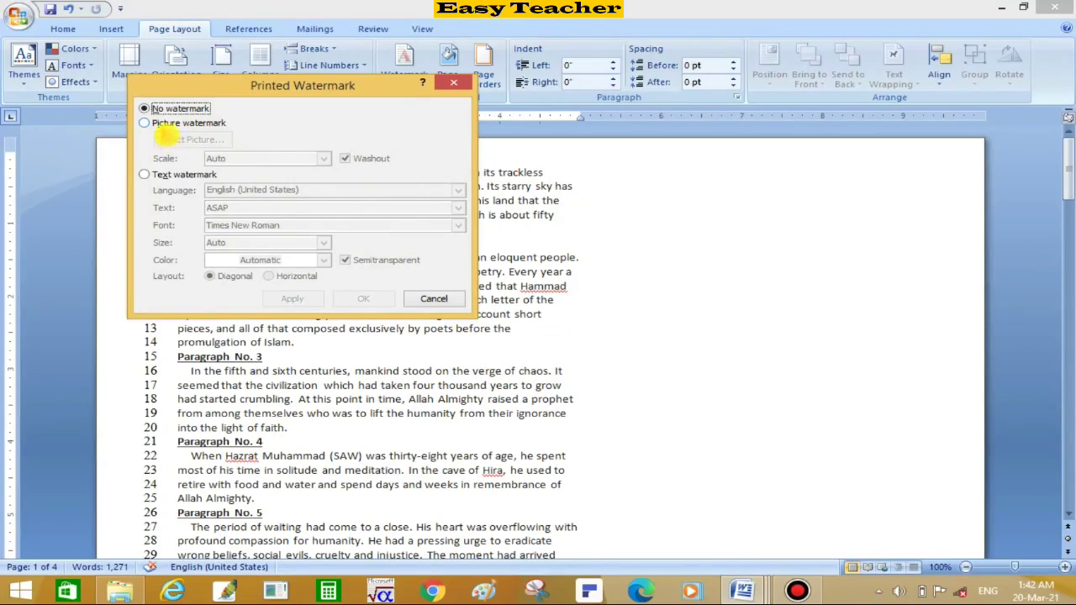
- Apply the dining-table food picture from the Desktop as a washed-out picture watermark
click(167, 125)
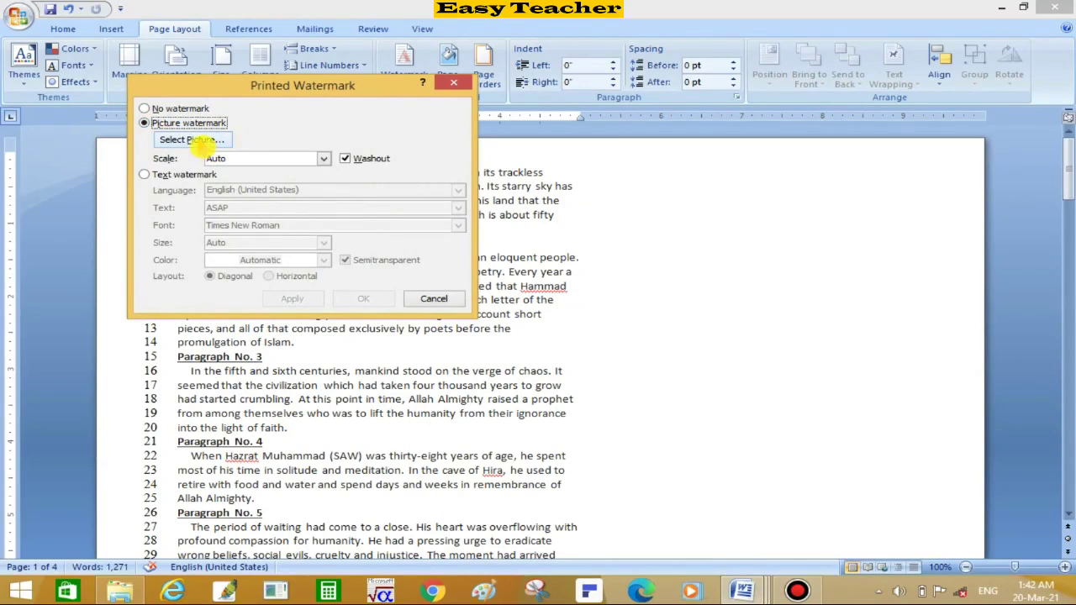
click(194, 141)
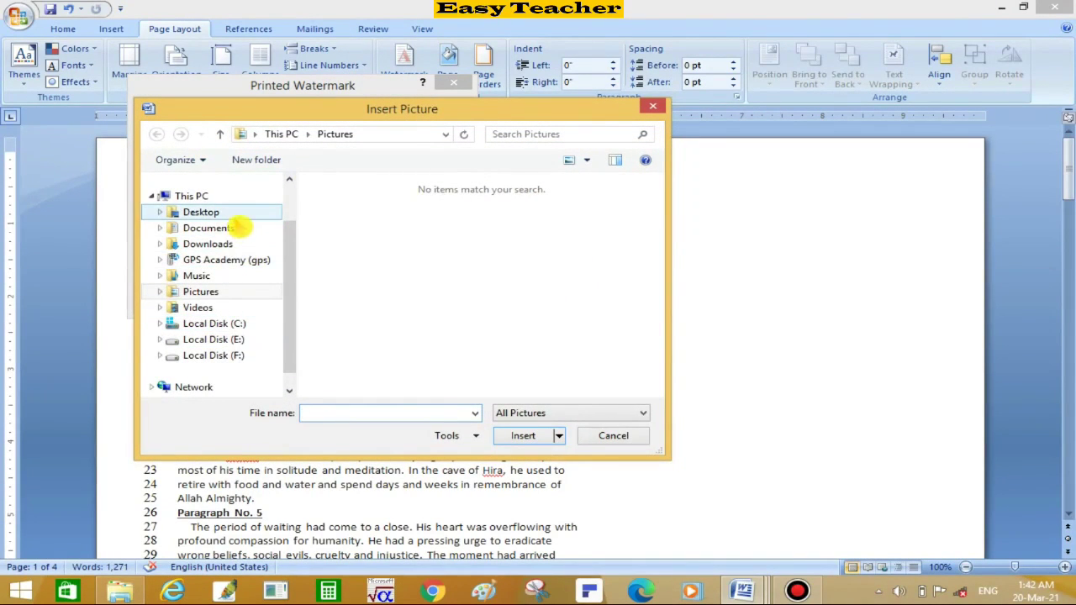
click(239, 215)
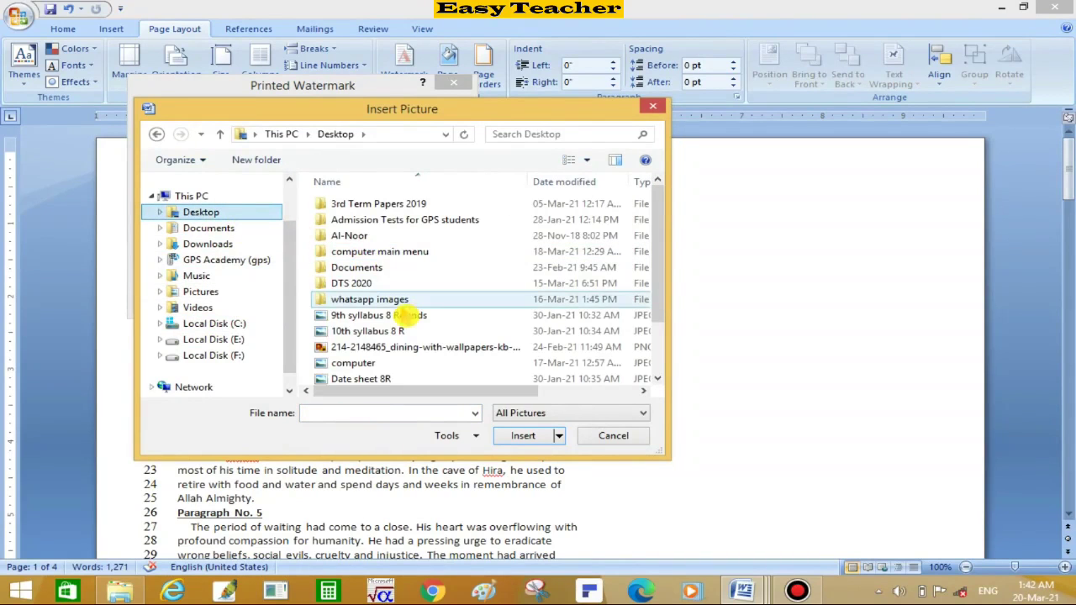
click(420, 348)
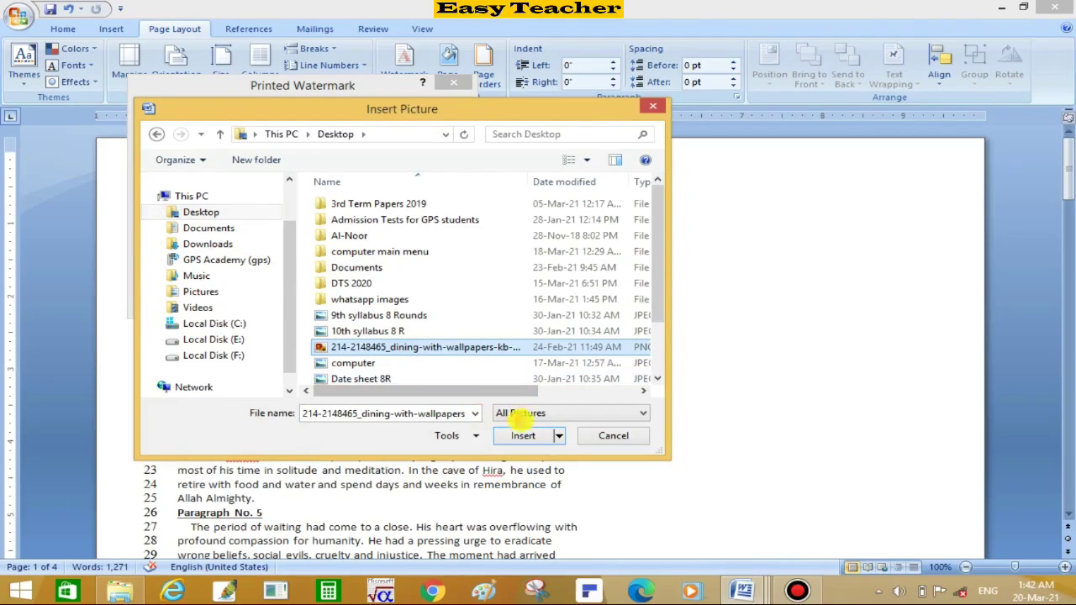
click(522, 436)
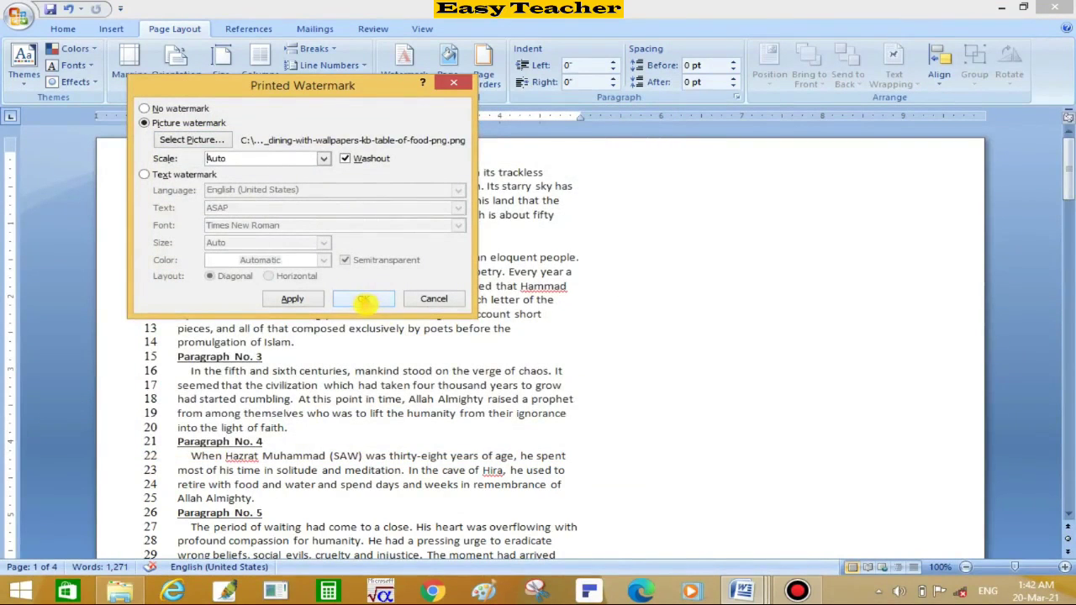
click(301, 300)
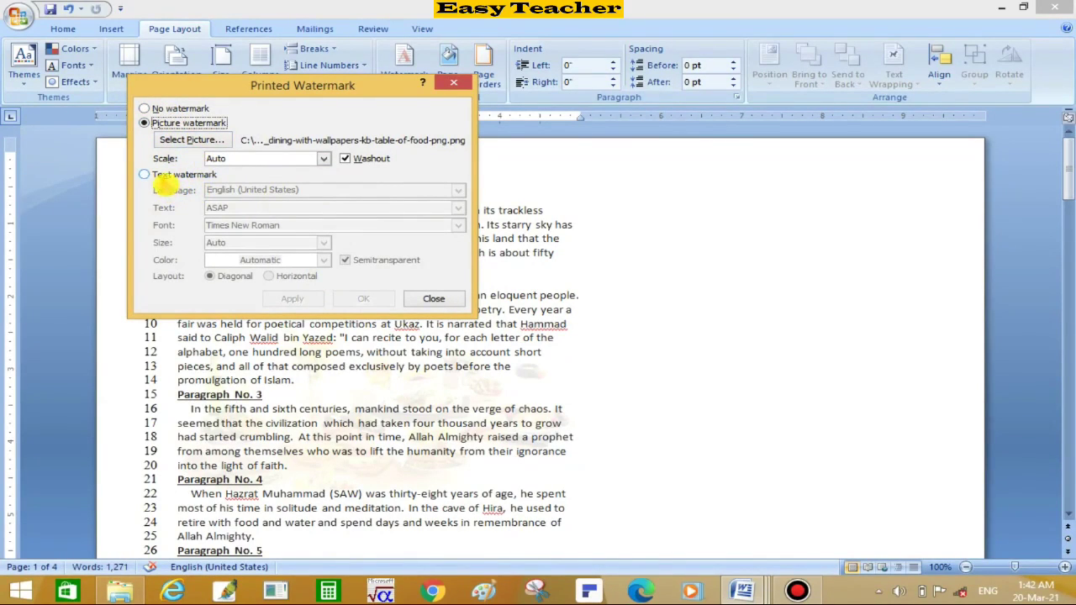
- Switch to a text watermark and replace the default text with 'Easy Teacher'
click(162, 177)
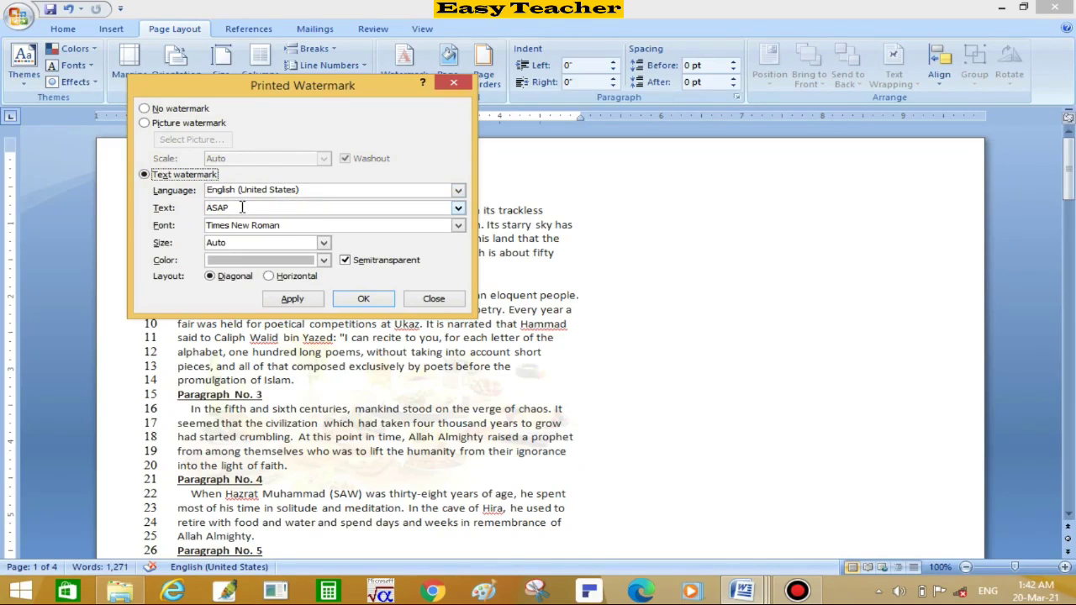
click(242, 207)
key(BackSpace)
key(BackSpace)
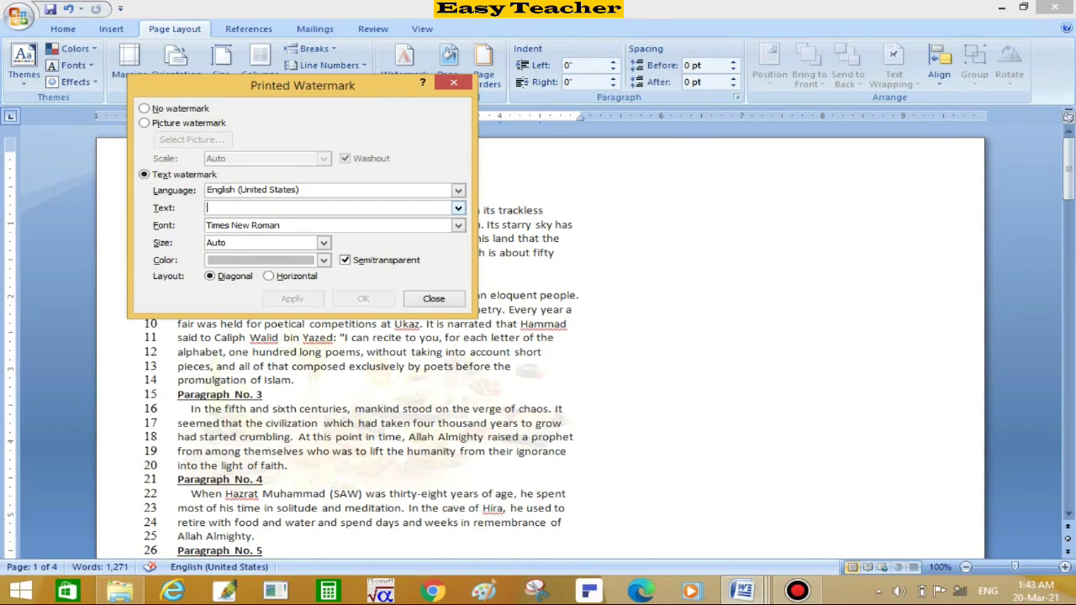
text(easy)
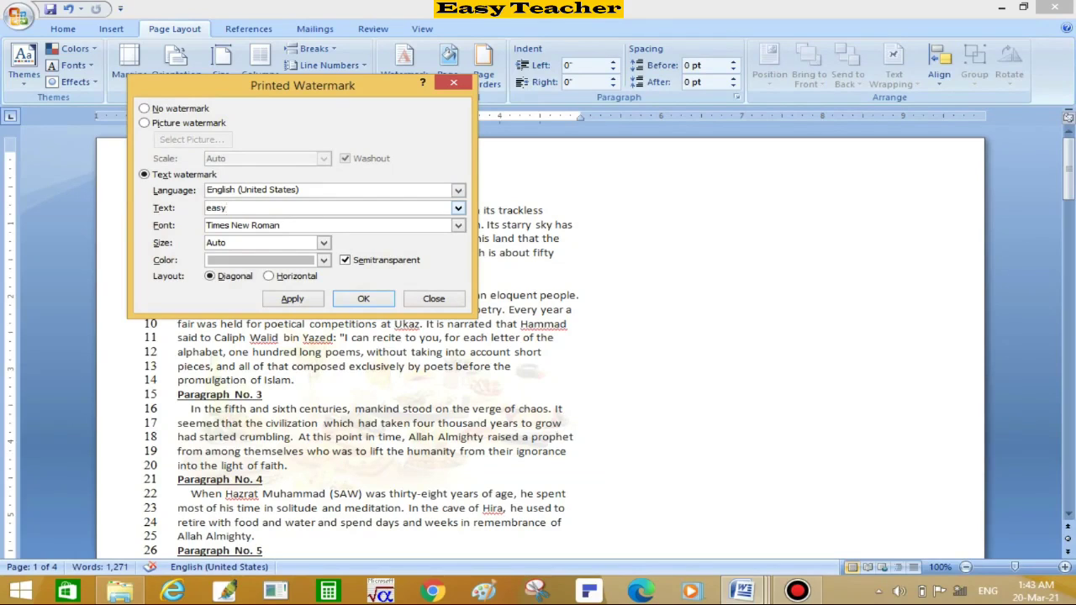
key(BackSpace)
text(E)
text(er)
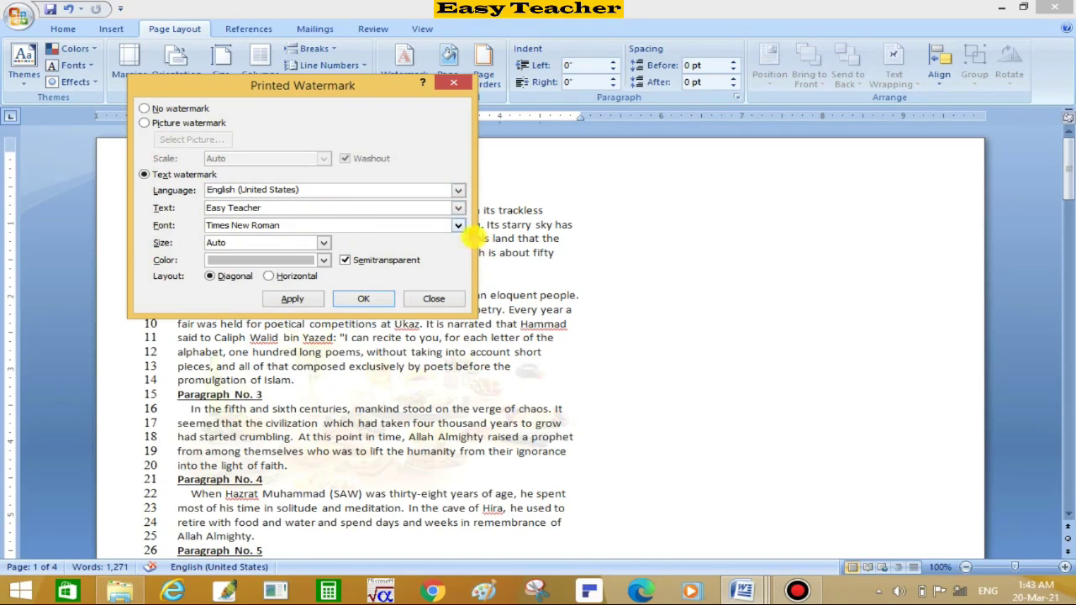
- Set the watermark font to Times New Roman instead of Traditional Arabic
click(458, 226)
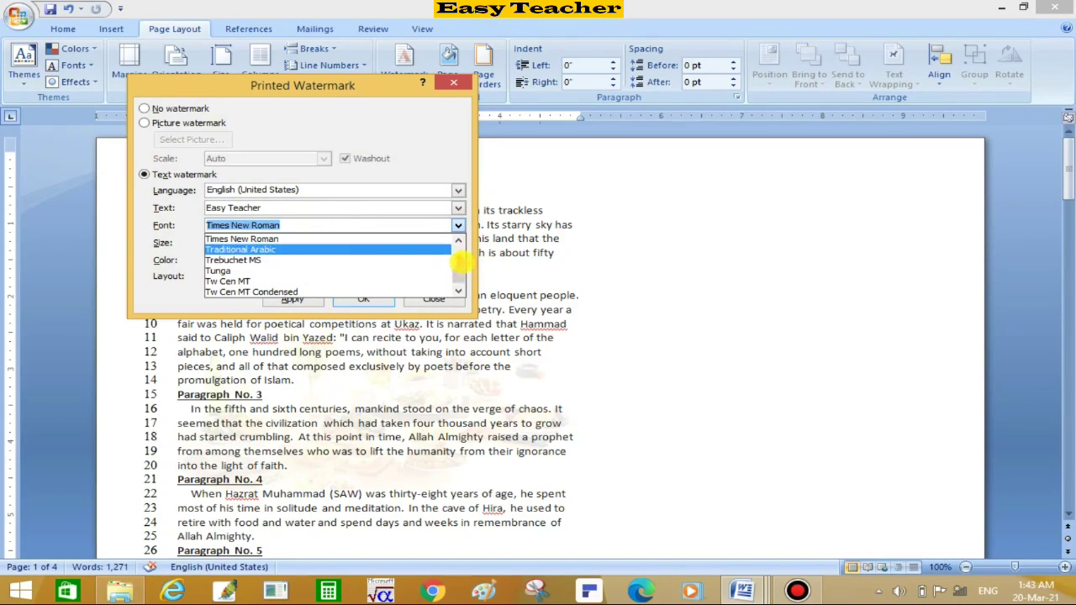
click(450, 250)
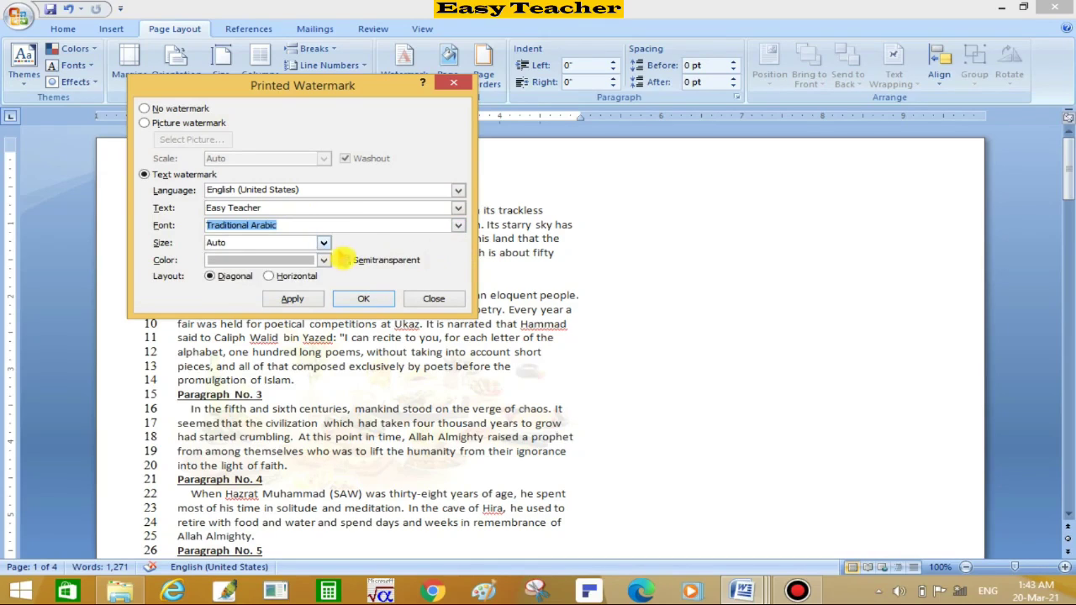
click(458, 227)
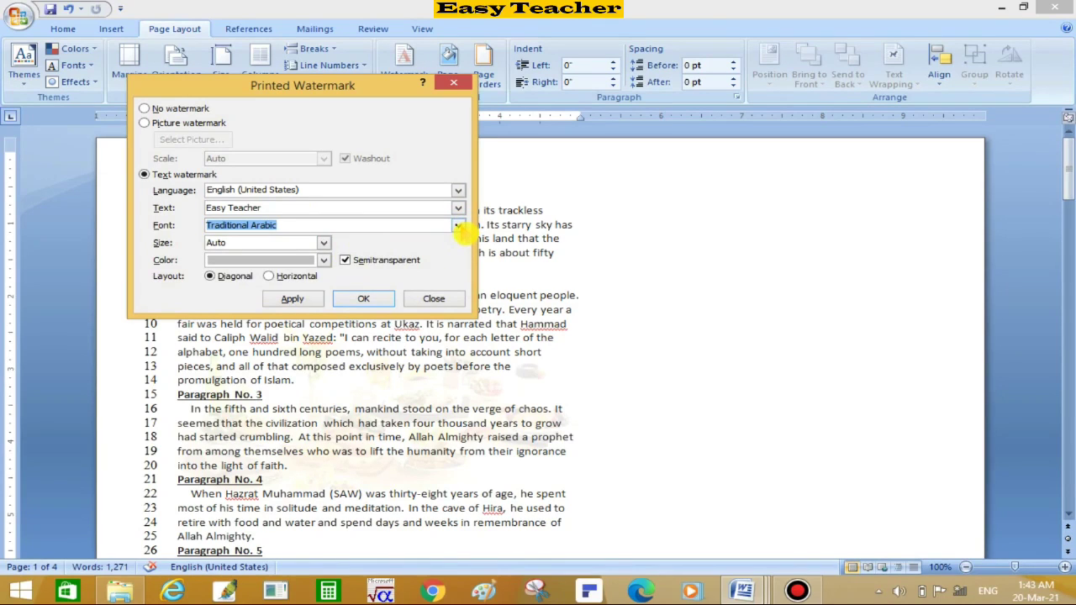
click(459, 225)
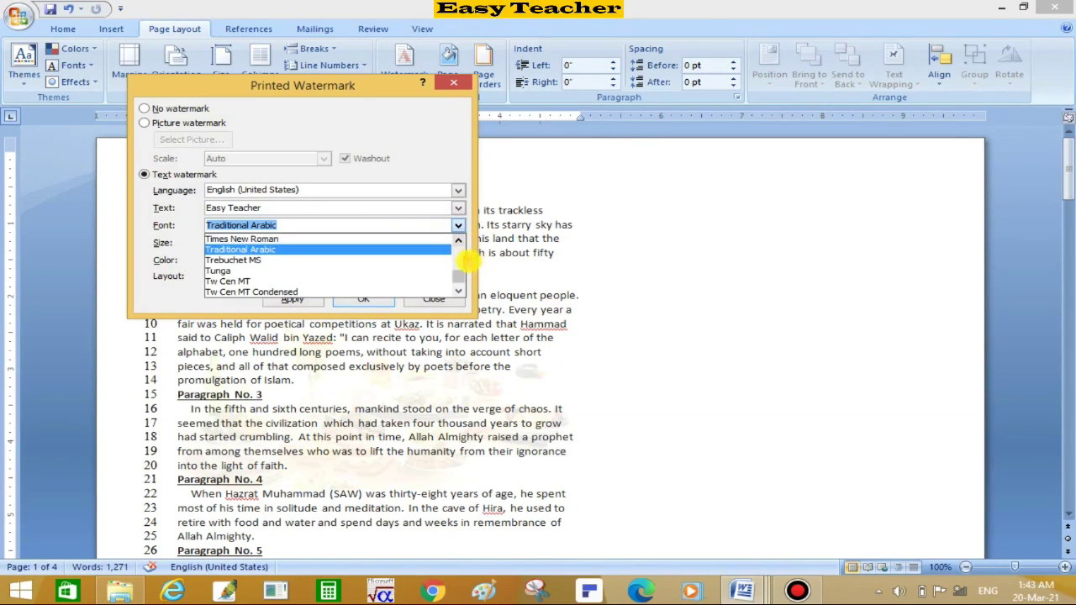
scroll(465, 263, up, 2)
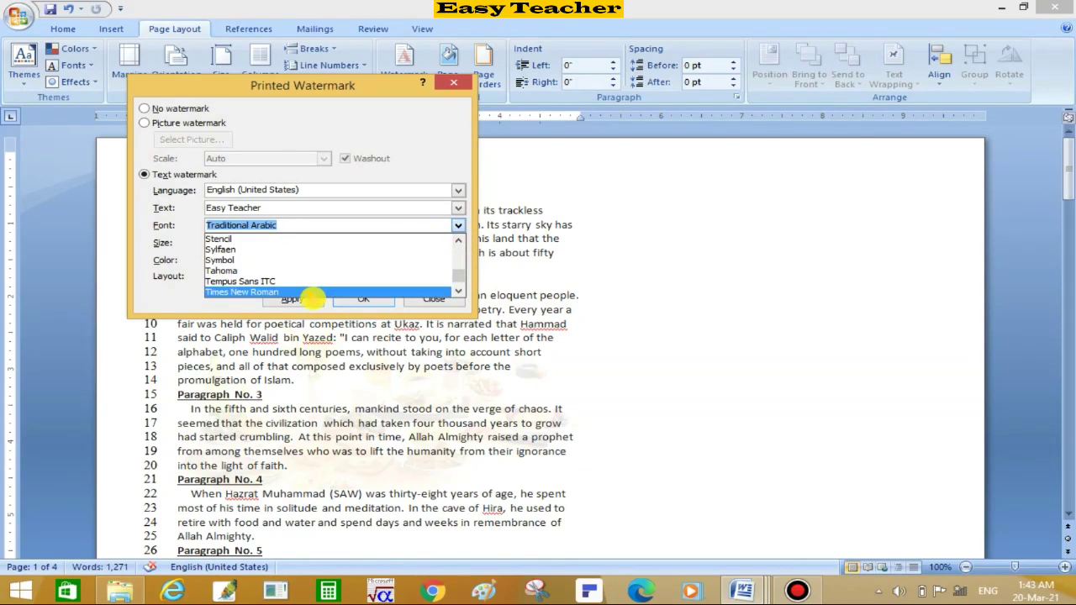
click(303, 291)
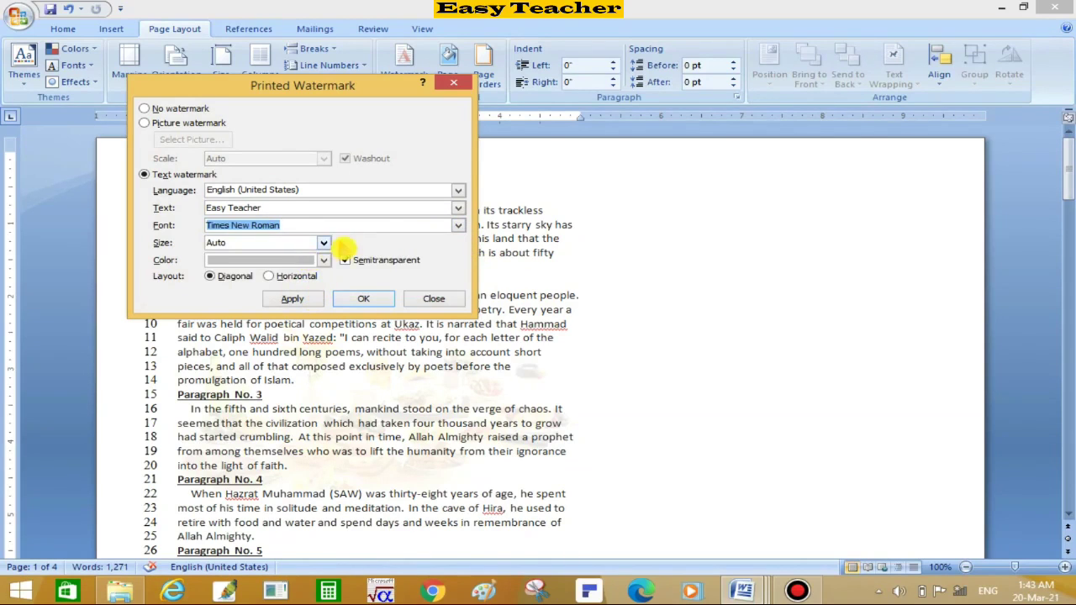
click(323, 243)
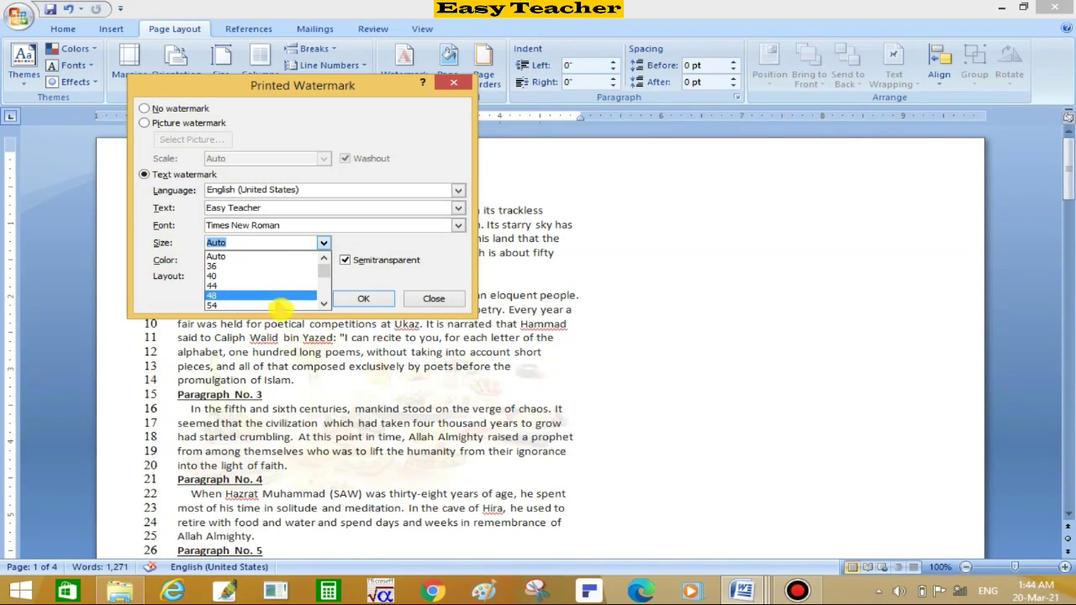
- Apply the Easy Teacher watermark at size 54, then recolour it dark grey and finally near-black
click(271, 304)
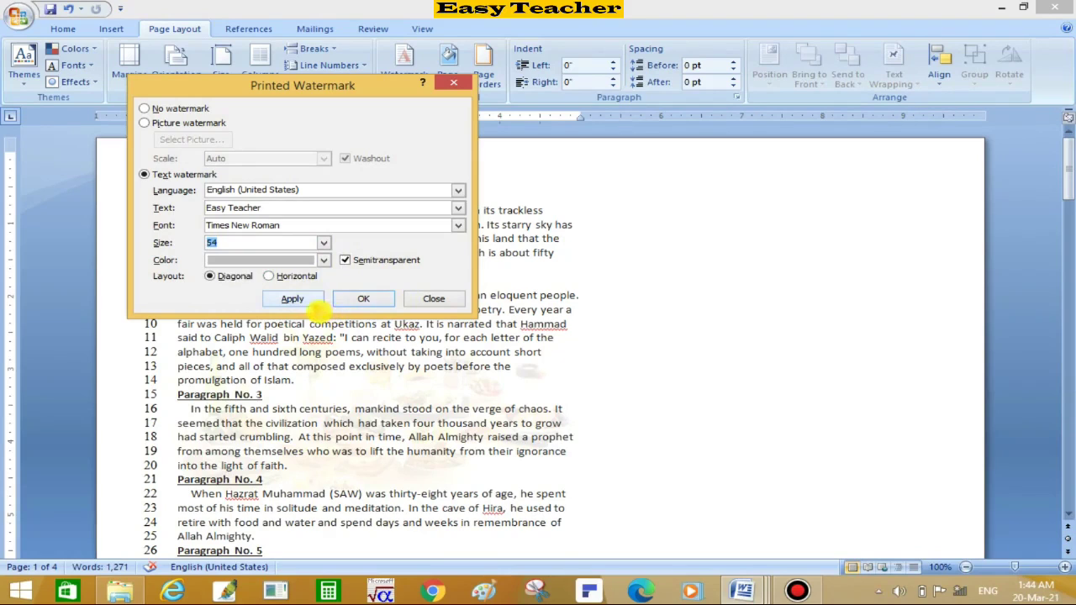
click(313, 301)
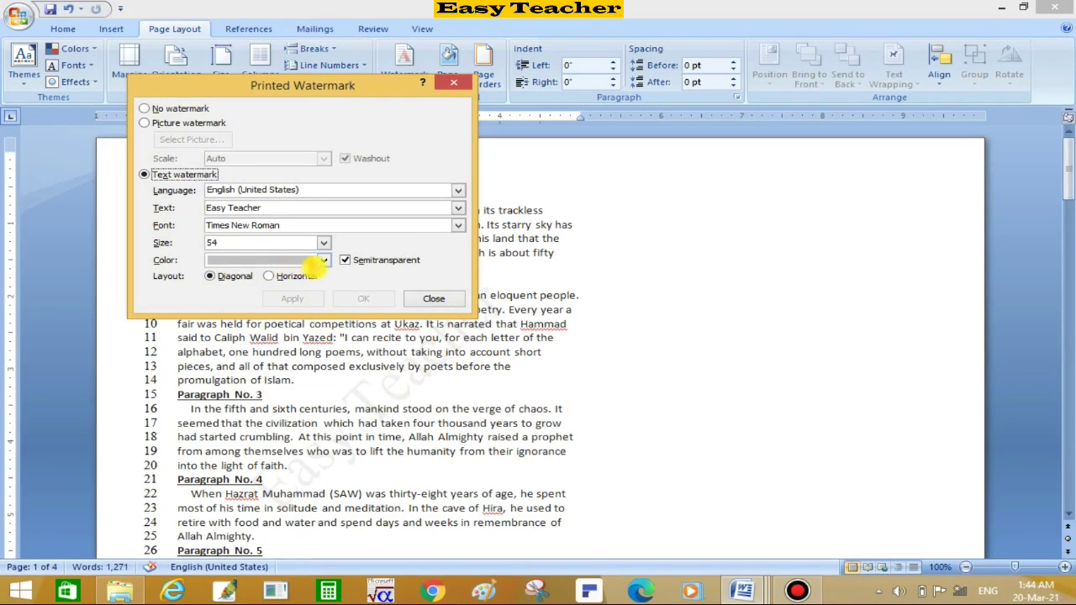
click(324, 261)
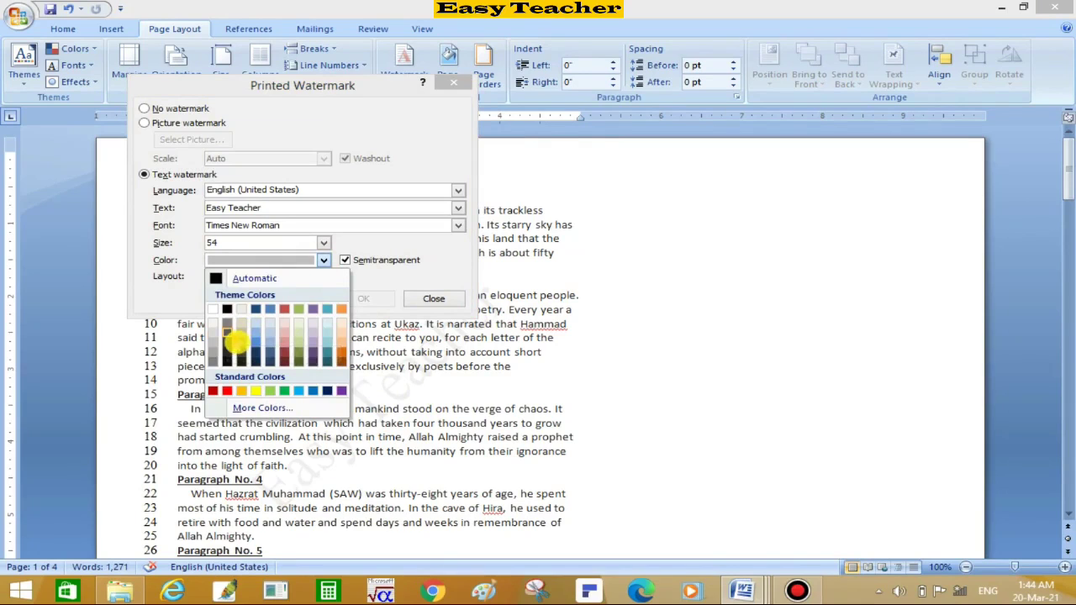
click(227, 337)
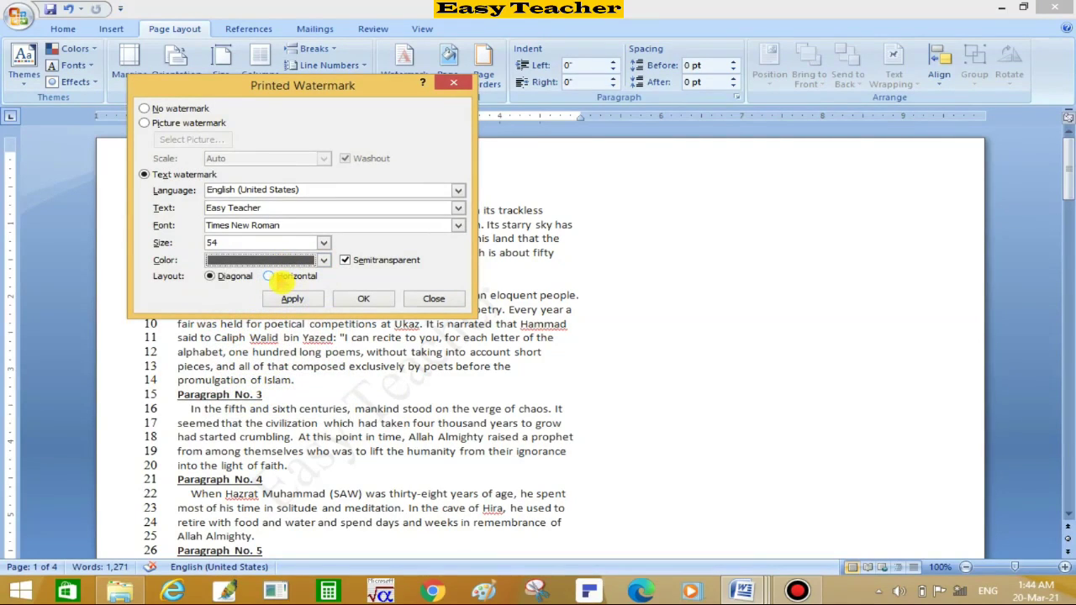
click(290, 299)
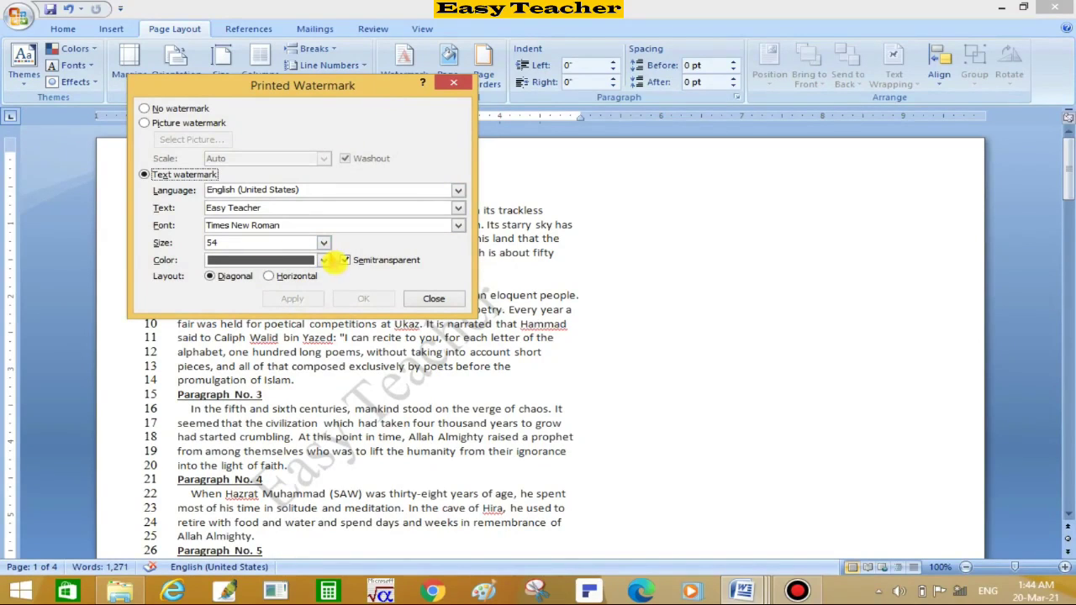
click(324, 260)
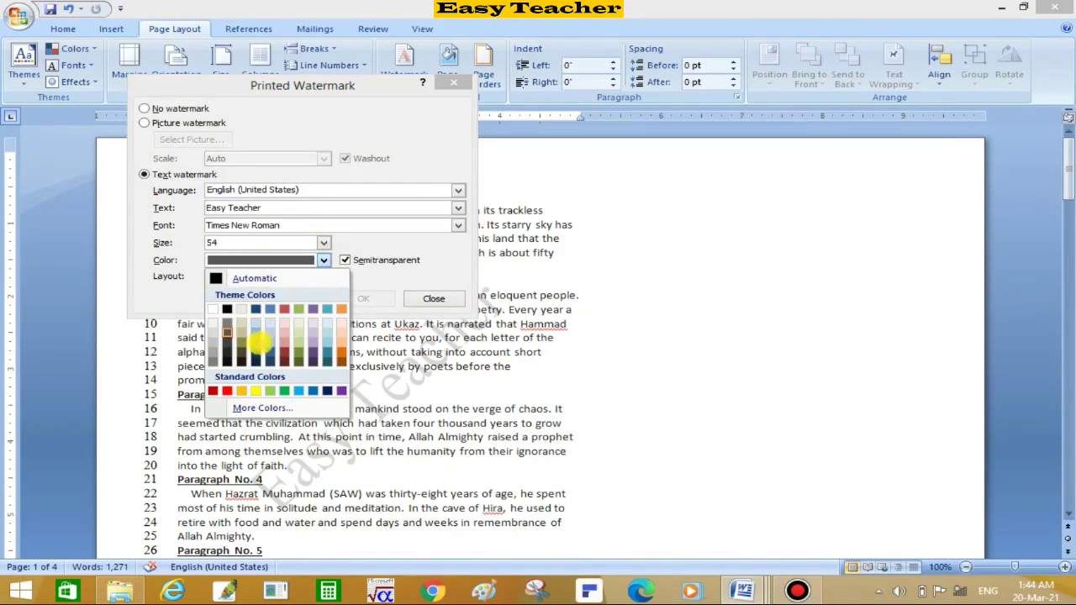
click(228, 360)
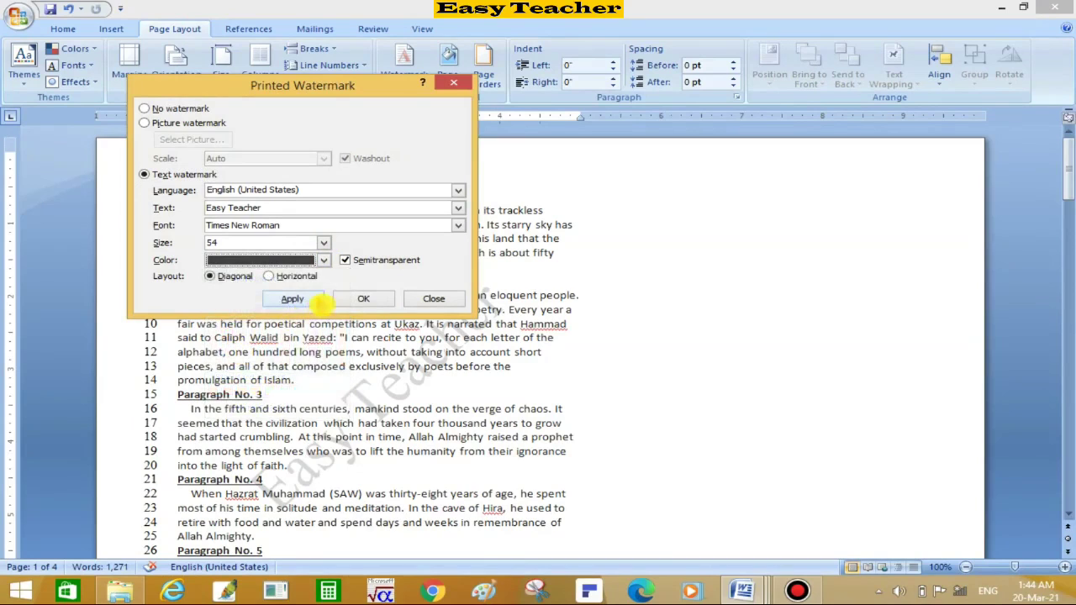
click(313, 301)
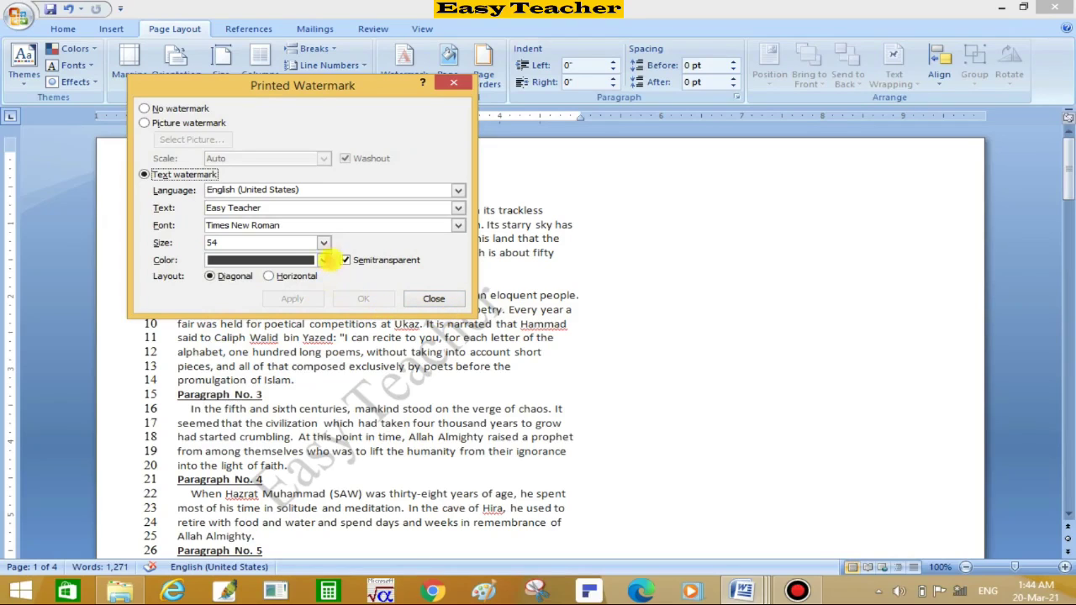
- Enlarge the watermark to size 96, apply it, and close the Printed Watermark dialog
click(324, 244)
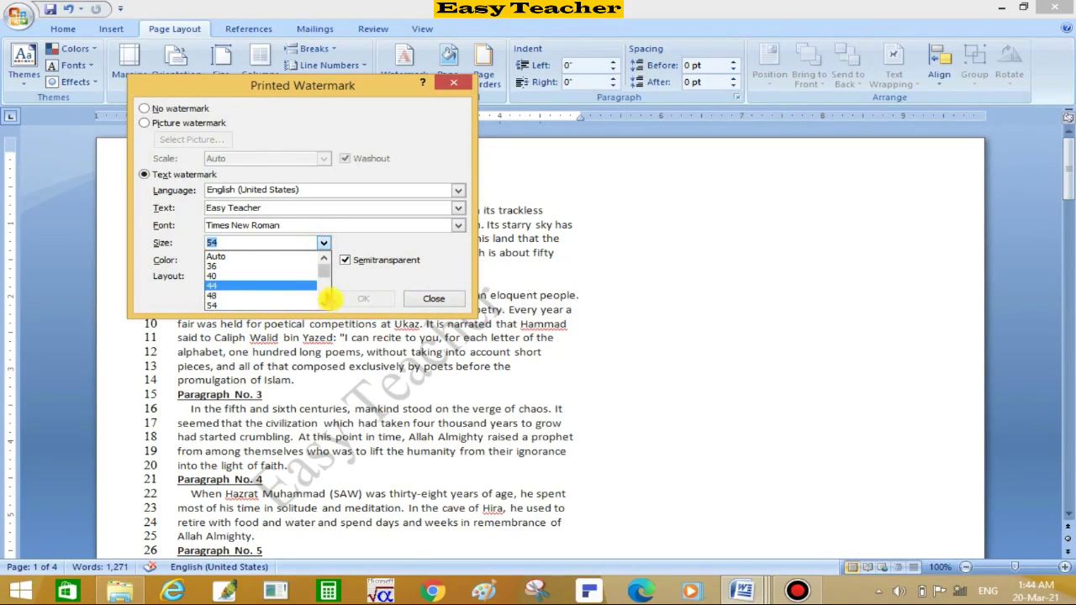
click(323, 286)
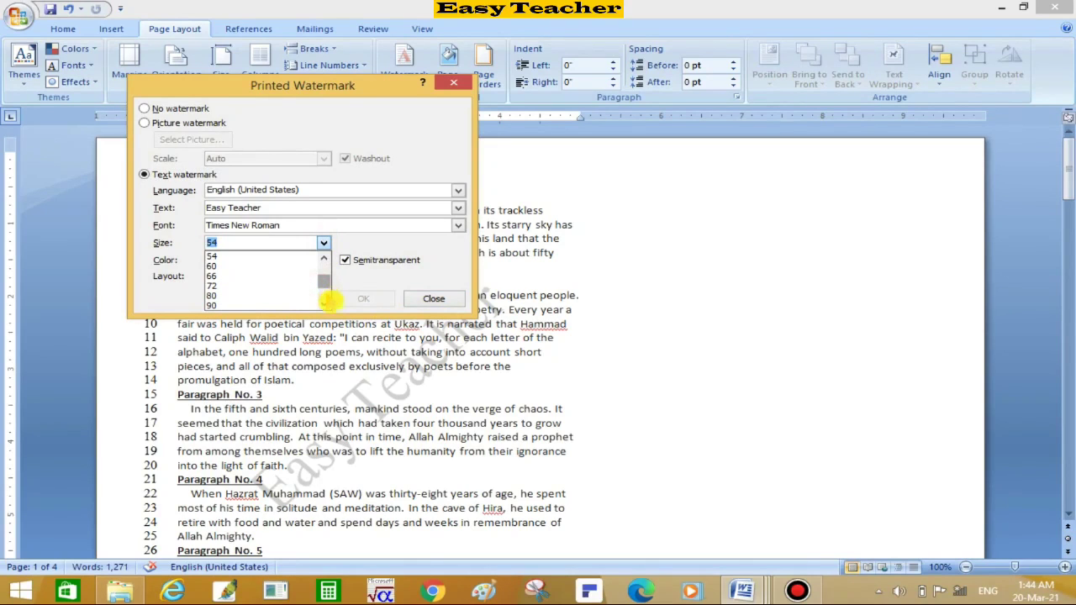
scroll(331, 299, down, 1)
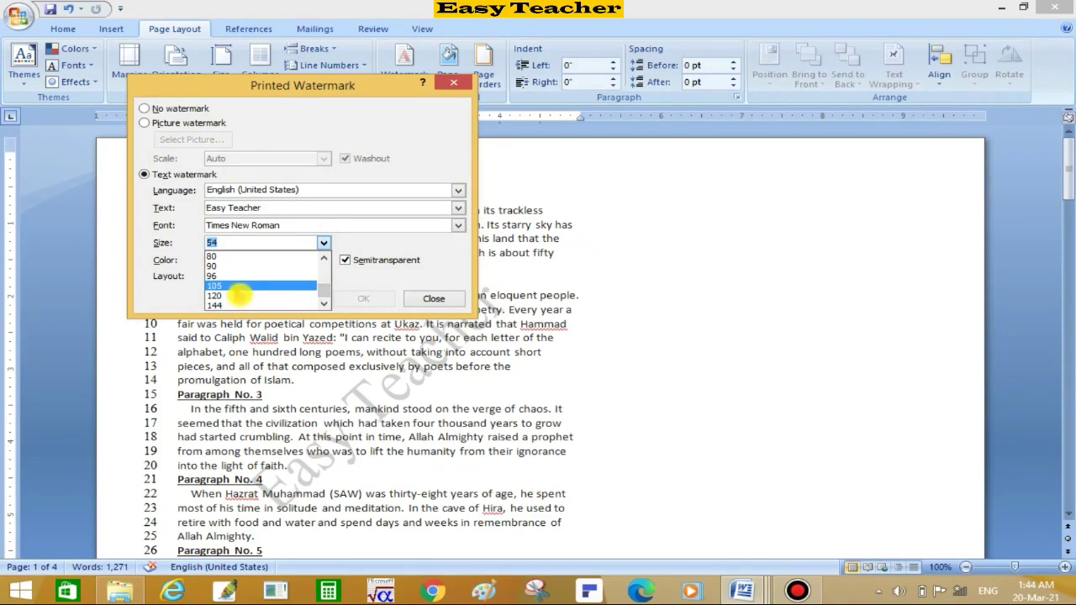
click(238, 277)
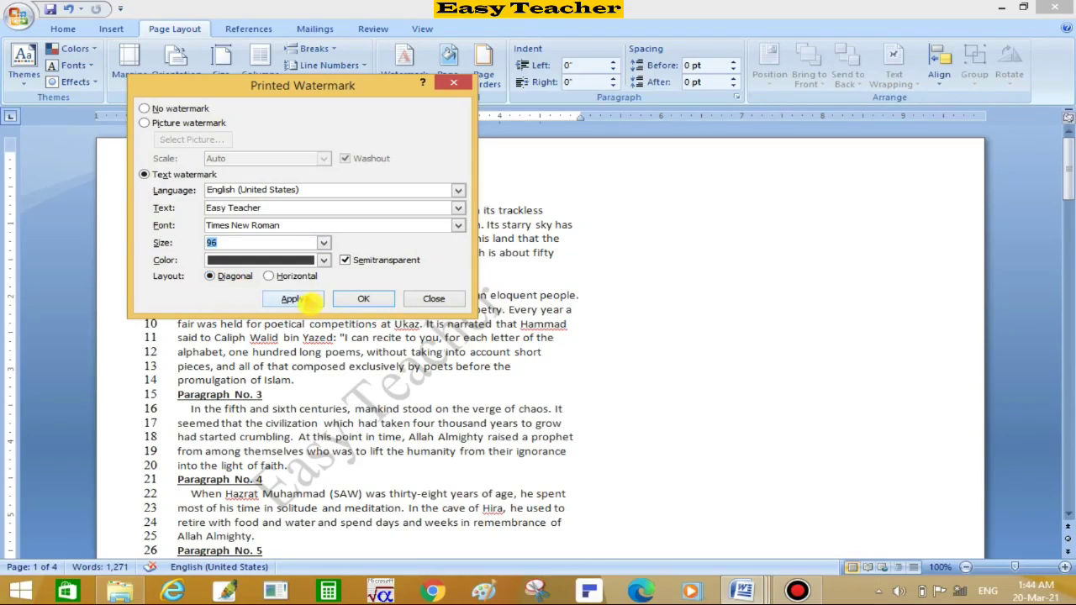
click(294, 299)
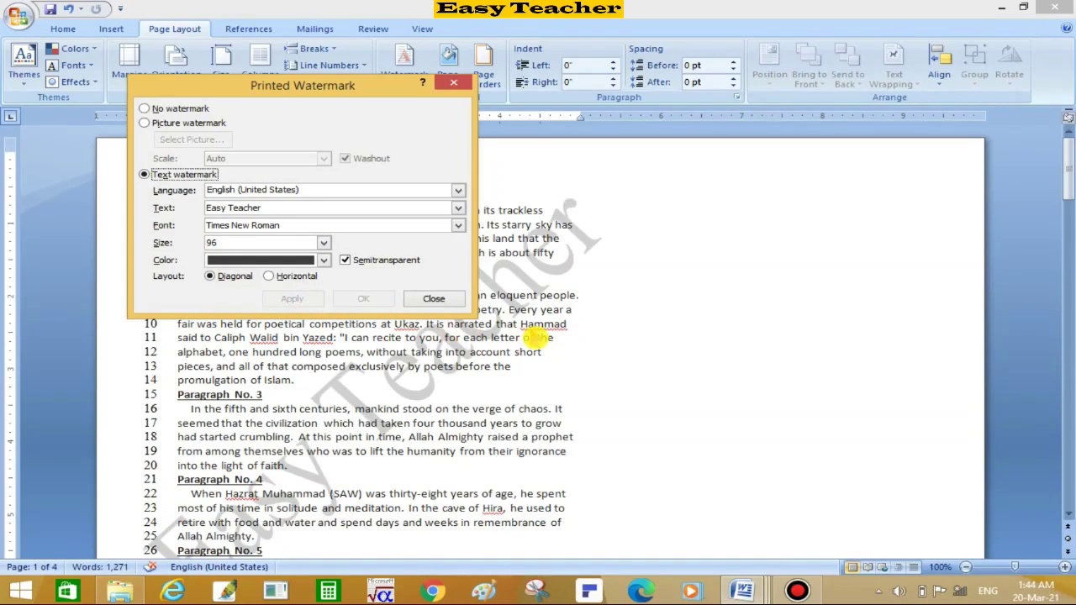
click(1065, 201)
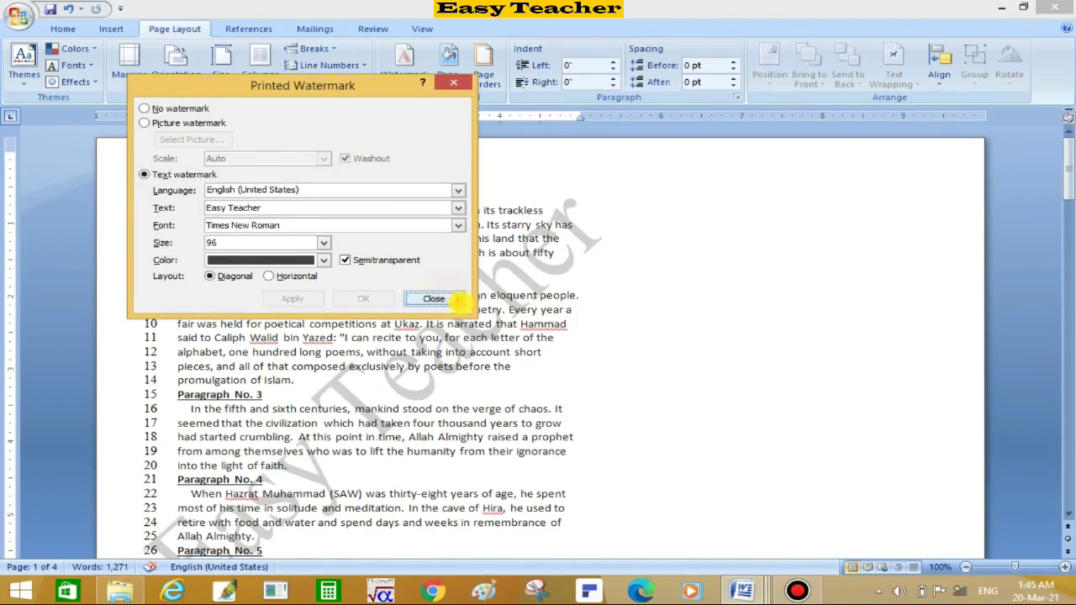
click(430, 296)
scroll(1072, 220, down, 10)
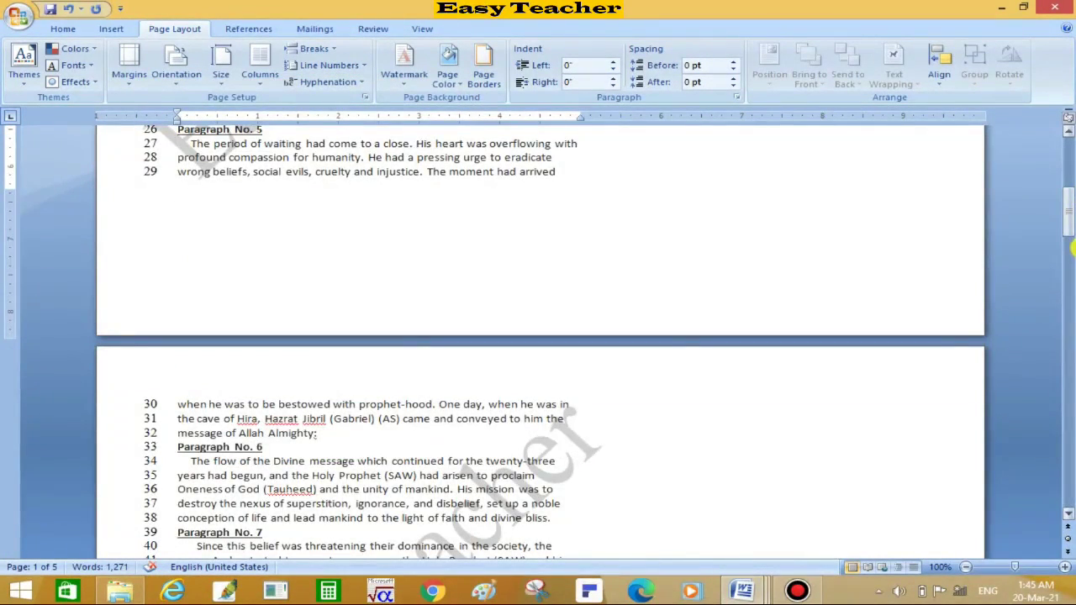
scroll(538, 336, down, 10)
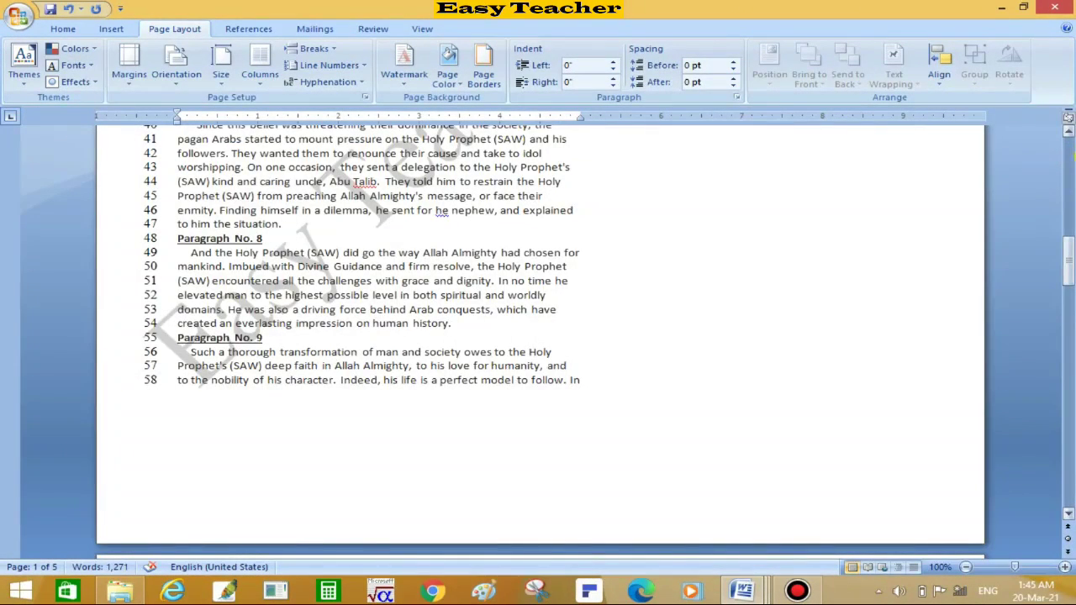
scroll(538, 337, up, 10)
scroll(538, 337, up, 10)
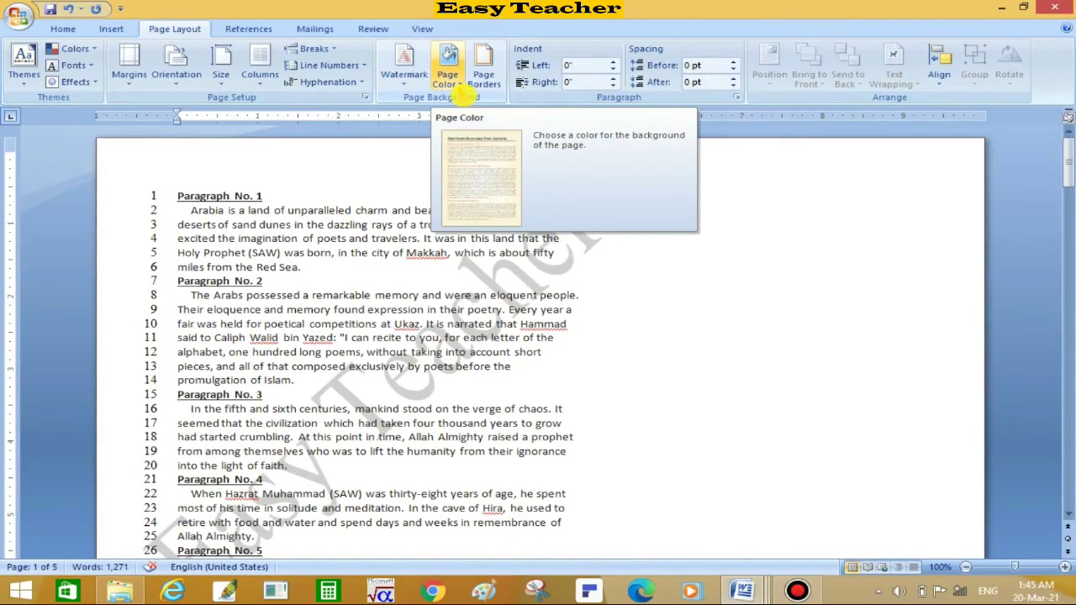
- Fill the page background green, then red, and finally settle on a teal theme colour
click(460, 98)
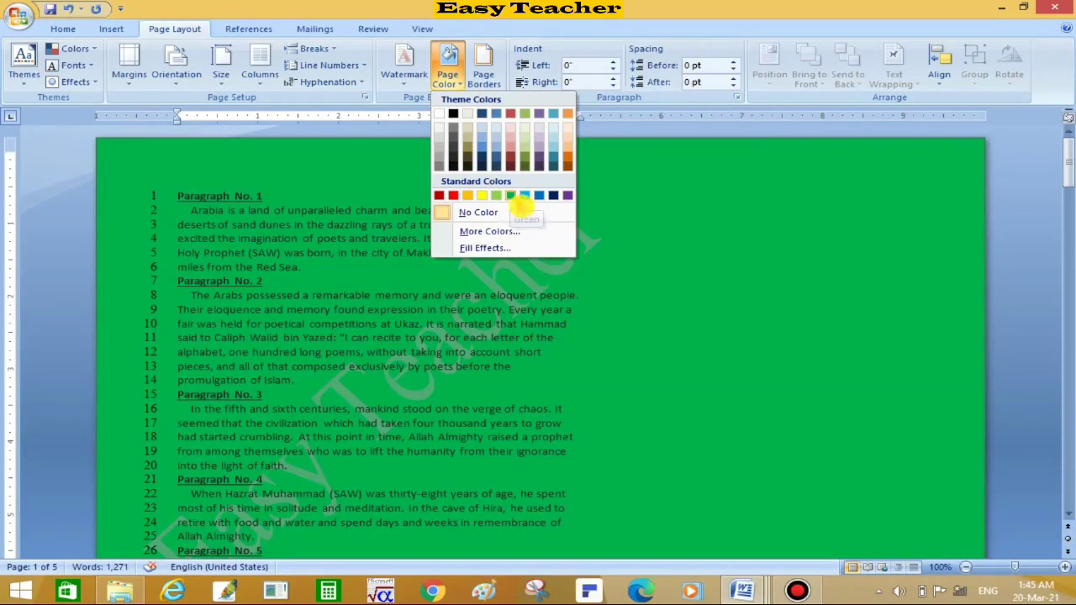
click(510, 195)
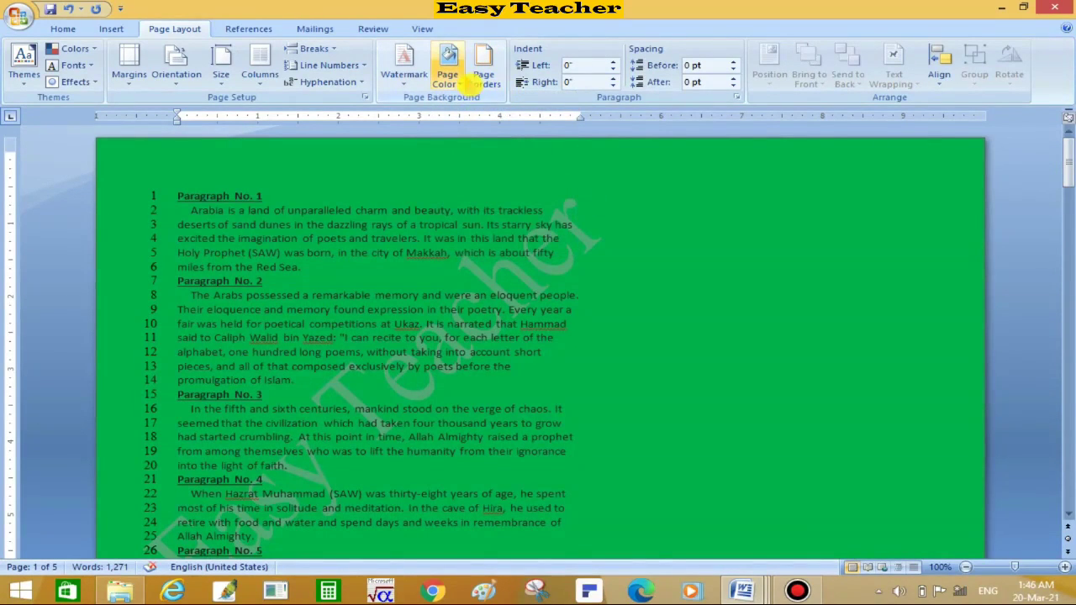
click(463, 76)
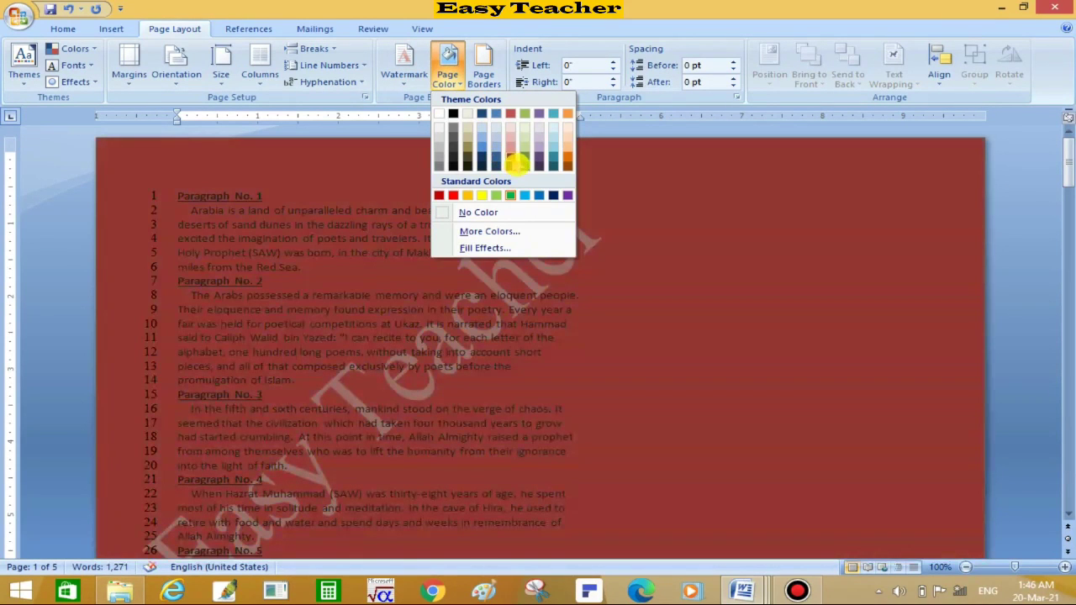
click(516, 163)
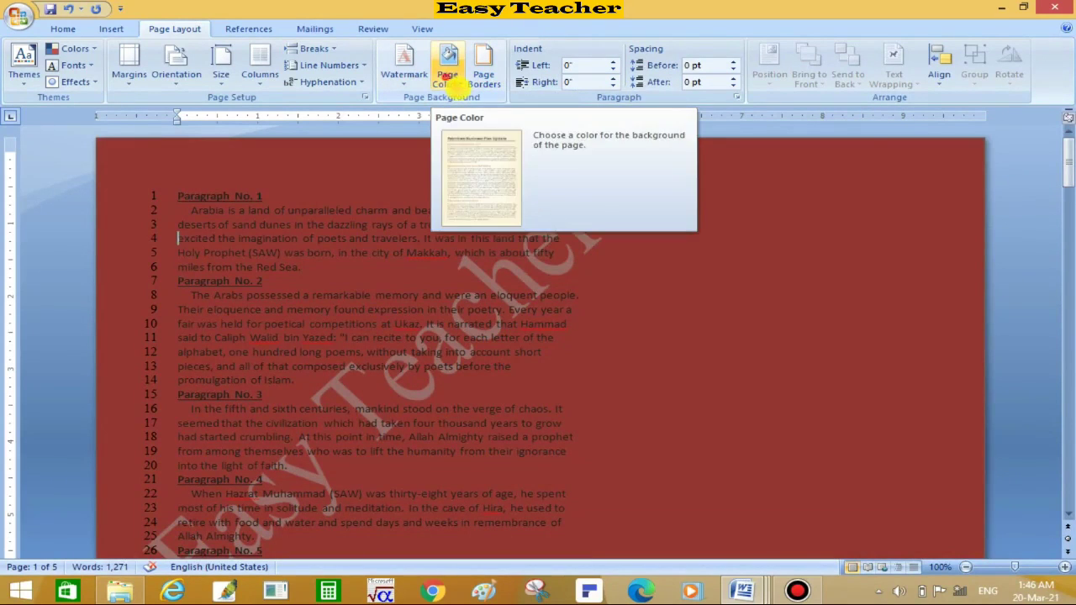
click(450, 77)
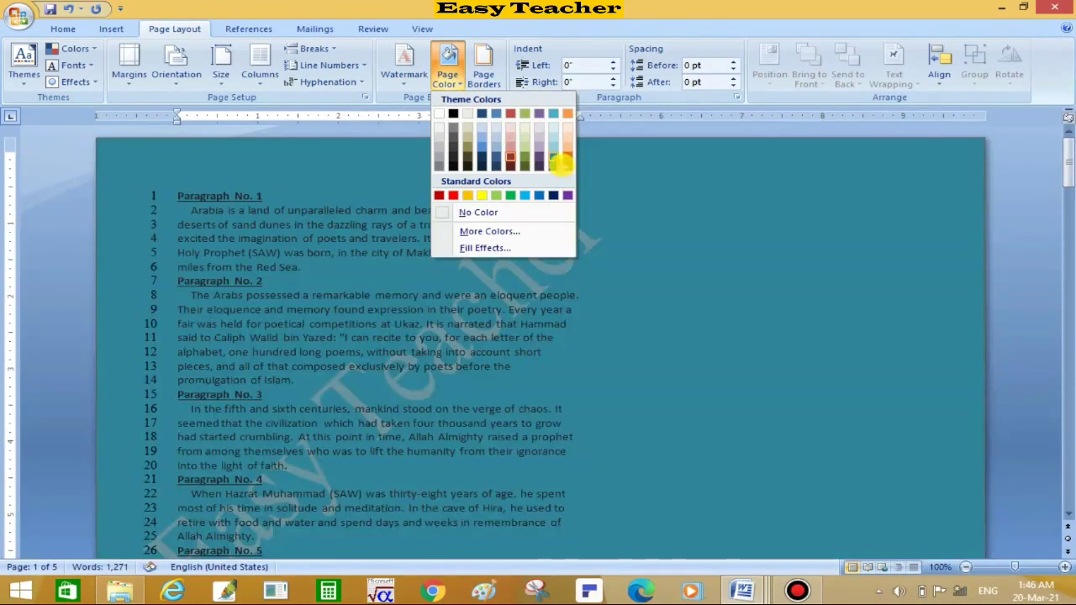
click(554, 157)
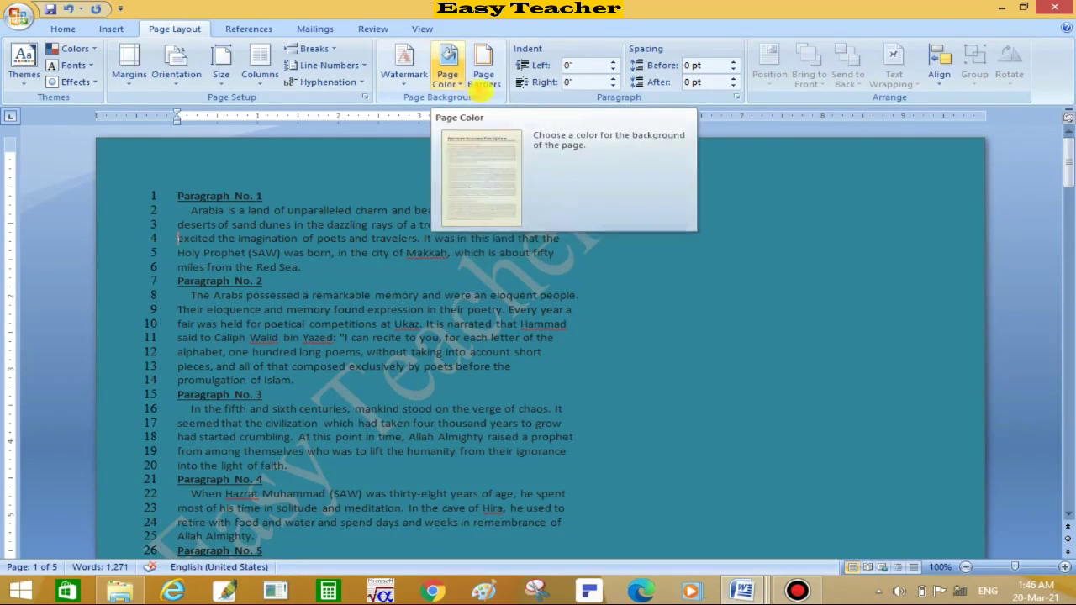
- Frame every page with a thick 3 pt black single-line Box border
click(492, 77)
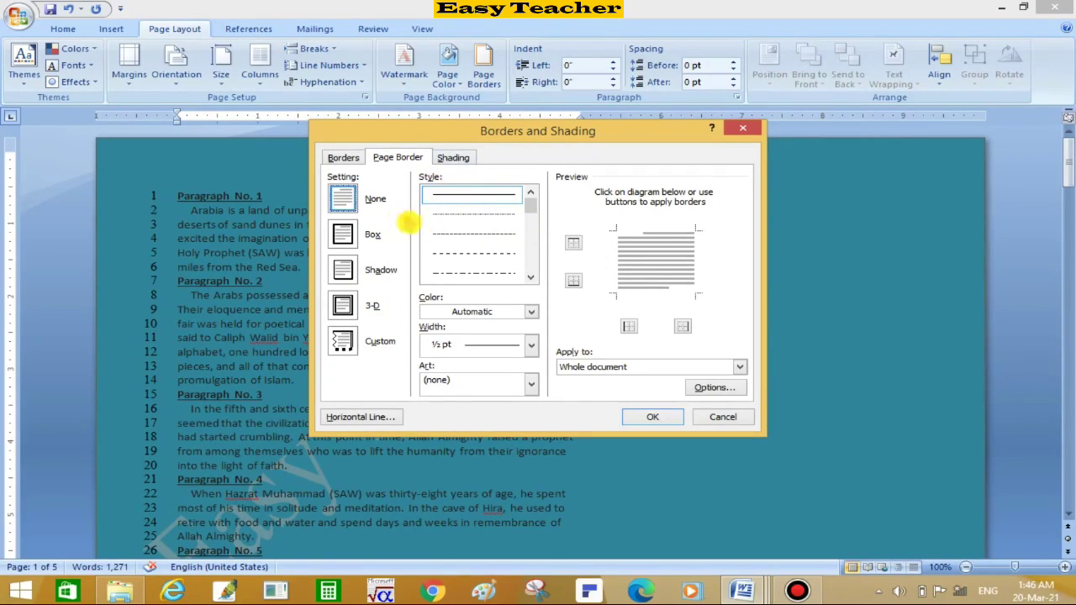
click(531, 238)
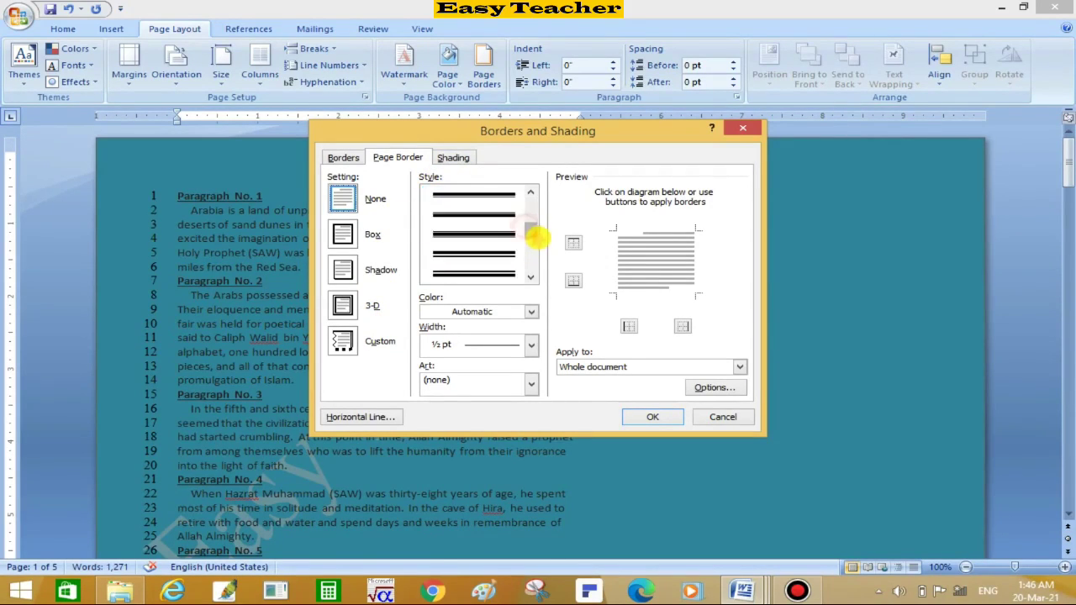
click(527, 244)
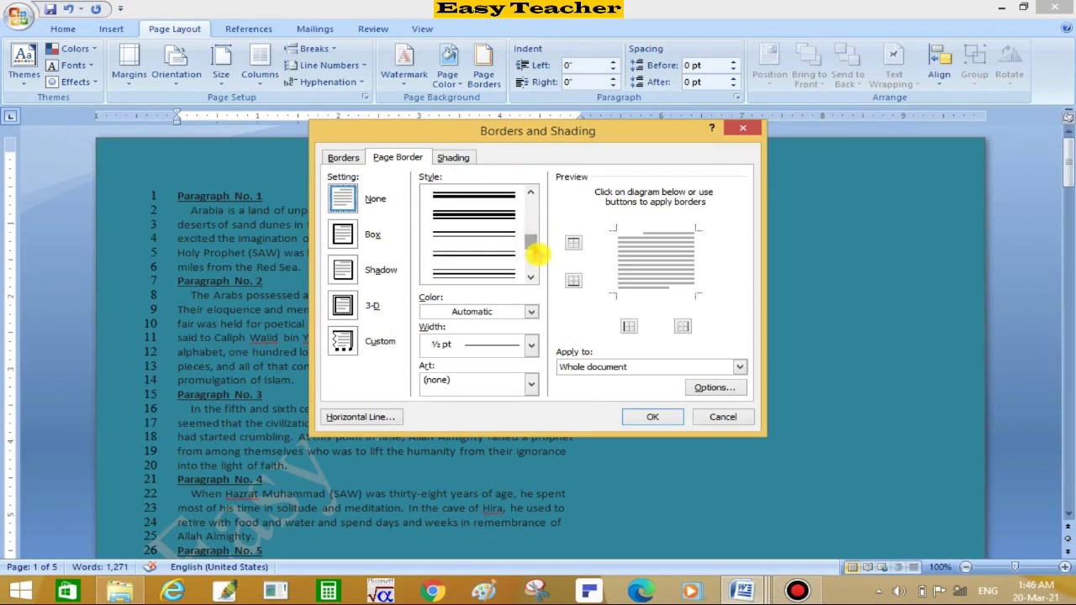
click(531, 247)
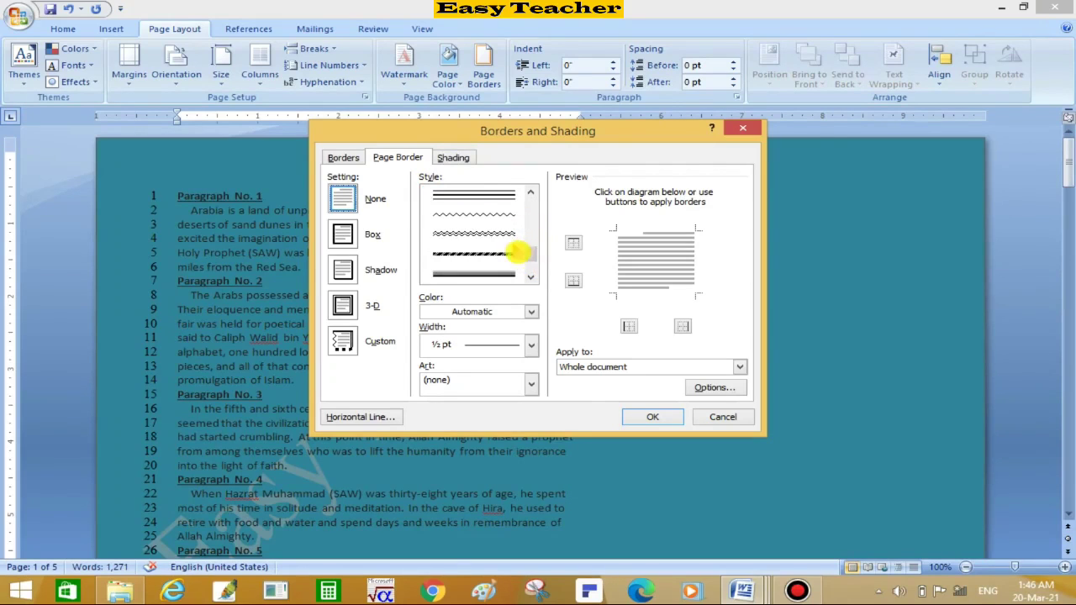
click(530, 221)
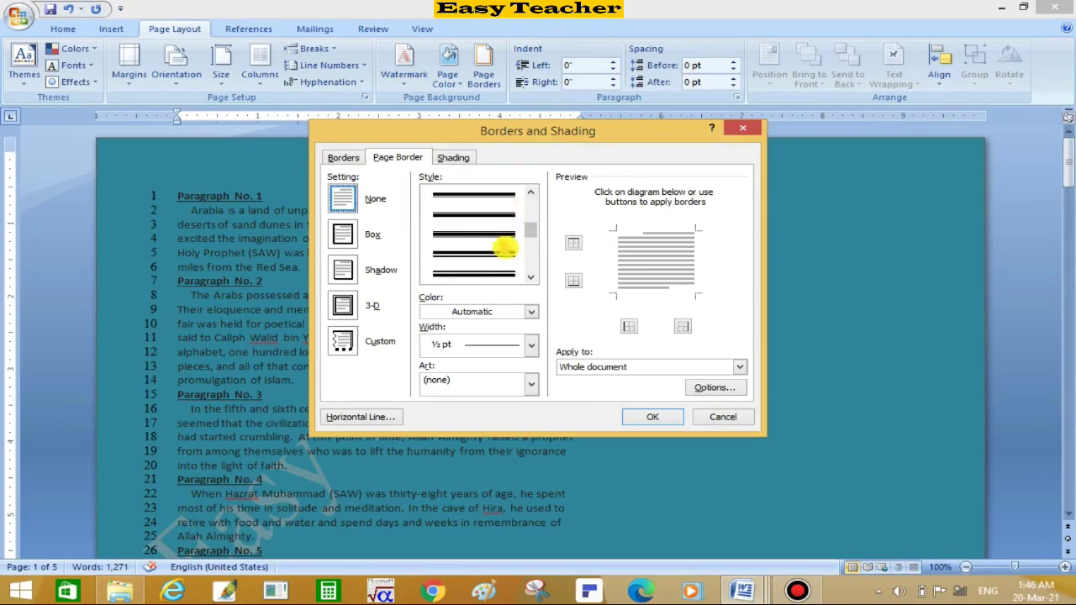
click(503, 243)
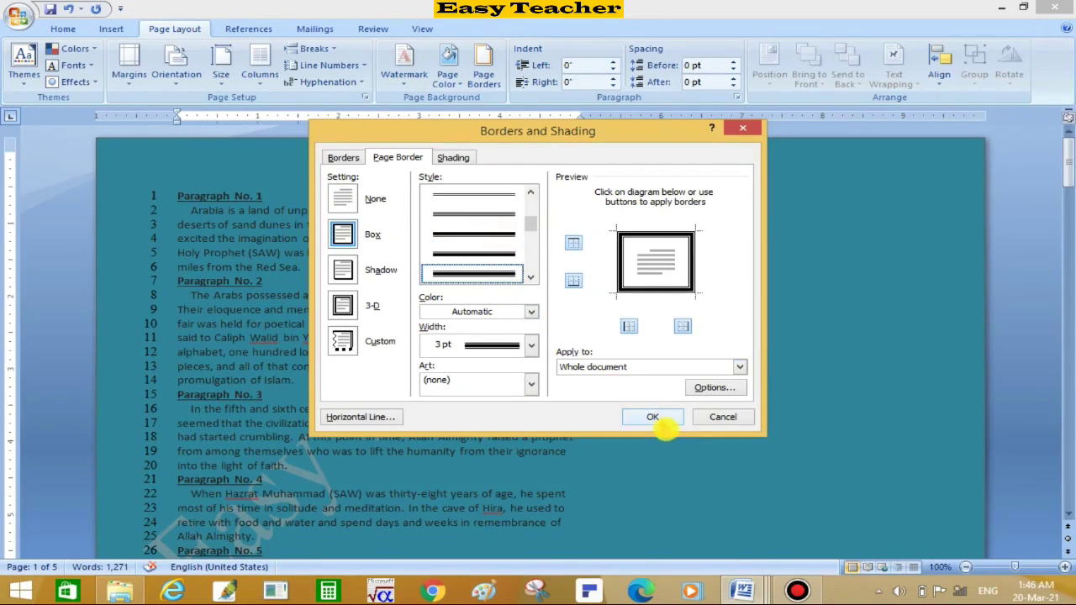
click(654, 420)
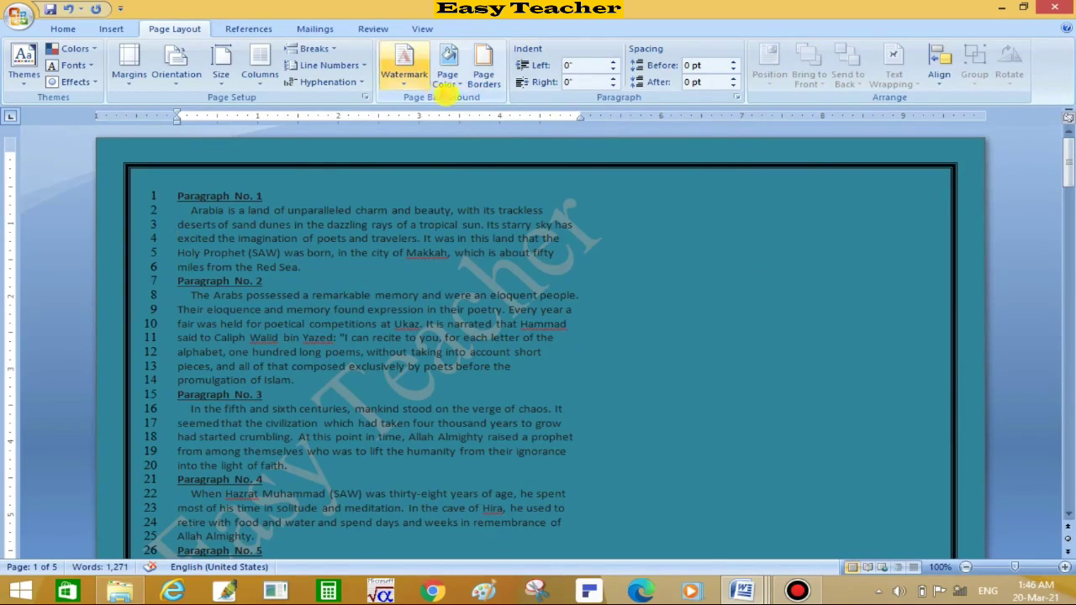
- Set Page Color to No Color and bring back the Borders and Shading dialog
click(447, 74)
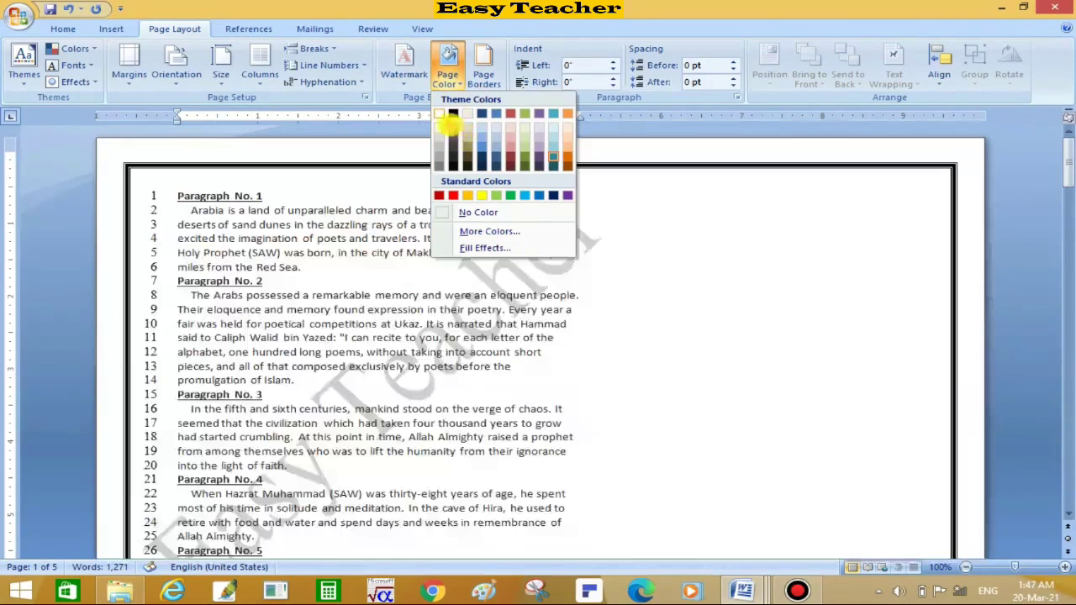
click(439, 114)
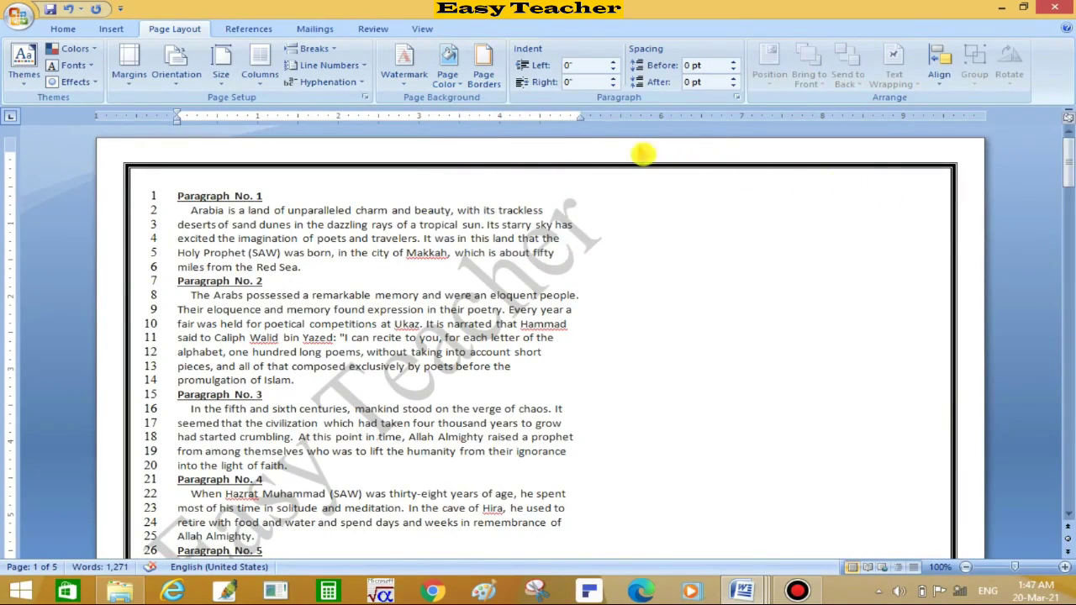
click(484, 65)
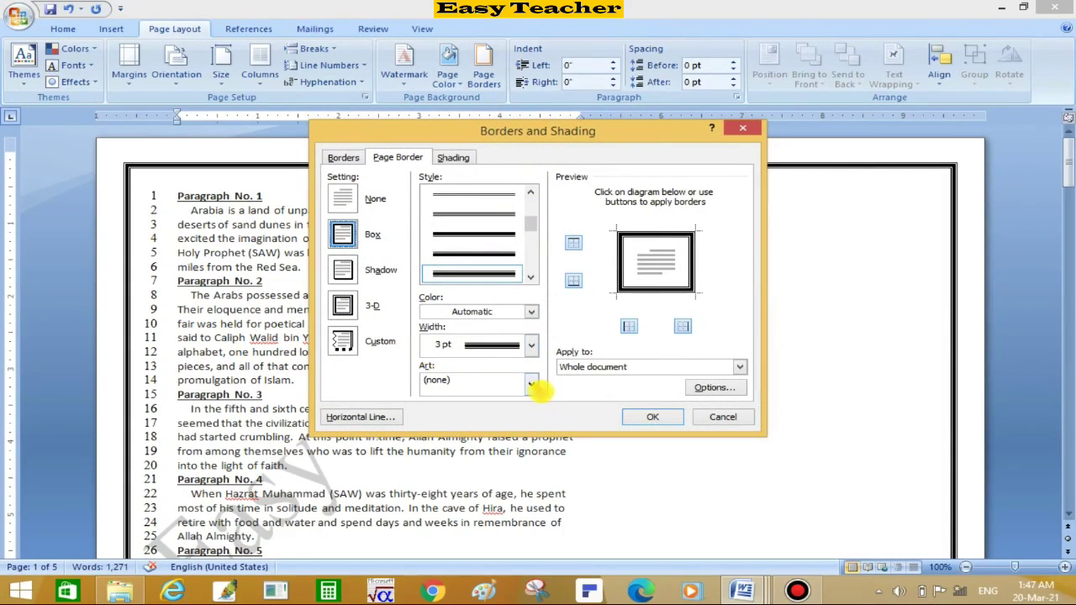
- Apply the green holly art border from the Art list, then confirm it again in Page Borders
click(528, 381)
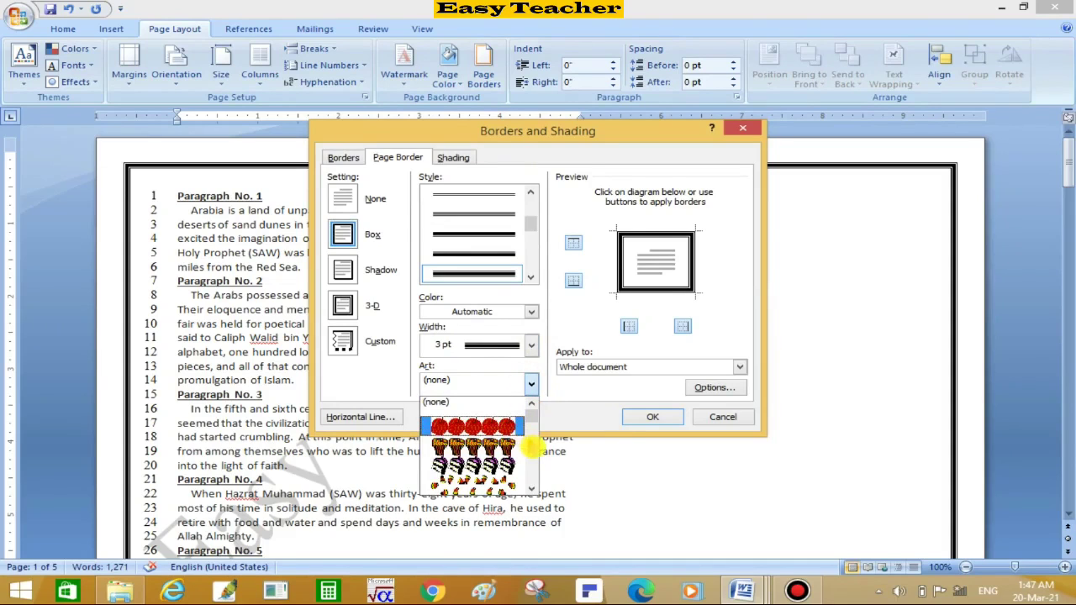
scroll(524, 440, down, 2)
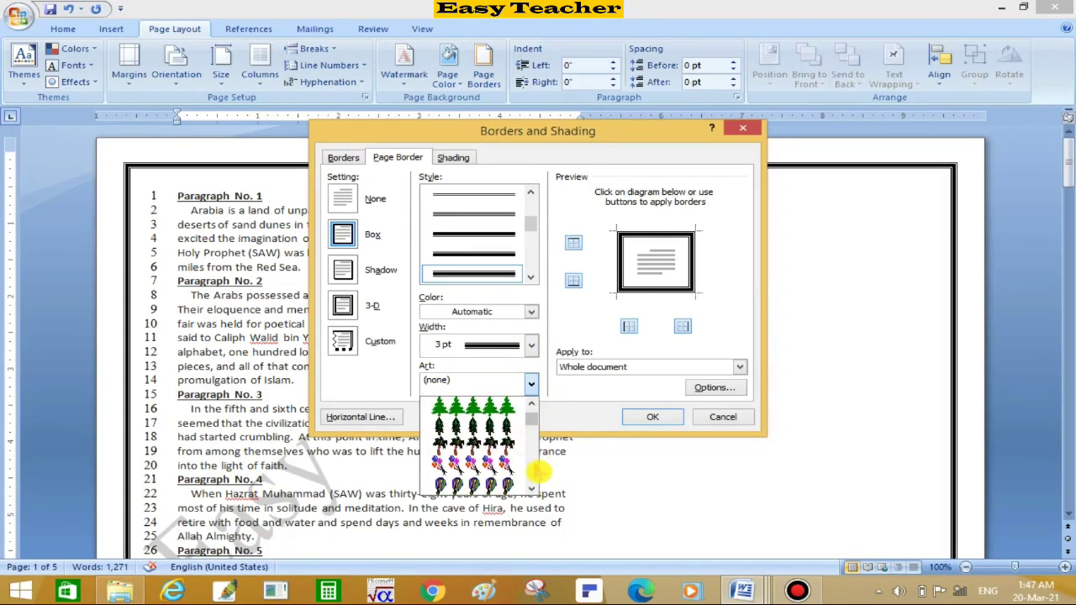
scroll(527, 461, down, 1)
scroll(527, 462, down, 1)
scroll(526, 461, down, 1)
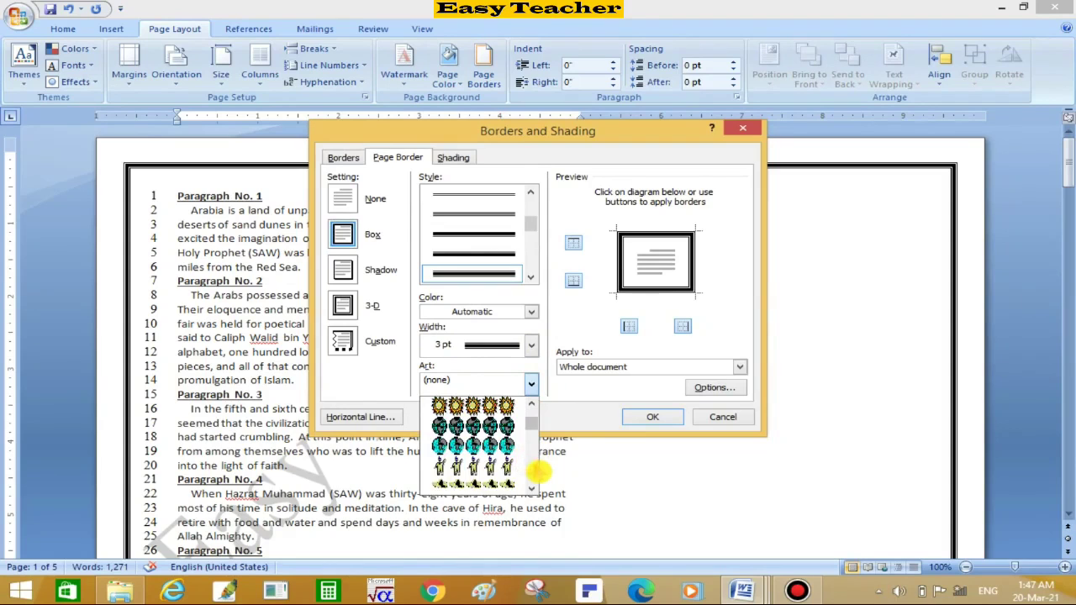
click(528, 467)
click(527, 467)
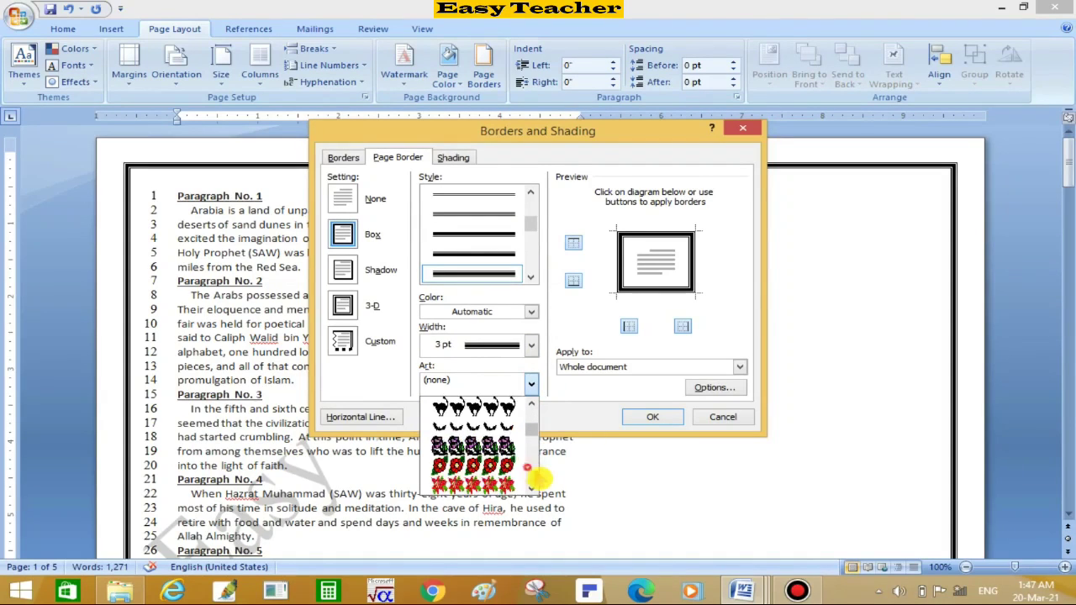
click(531, 476)
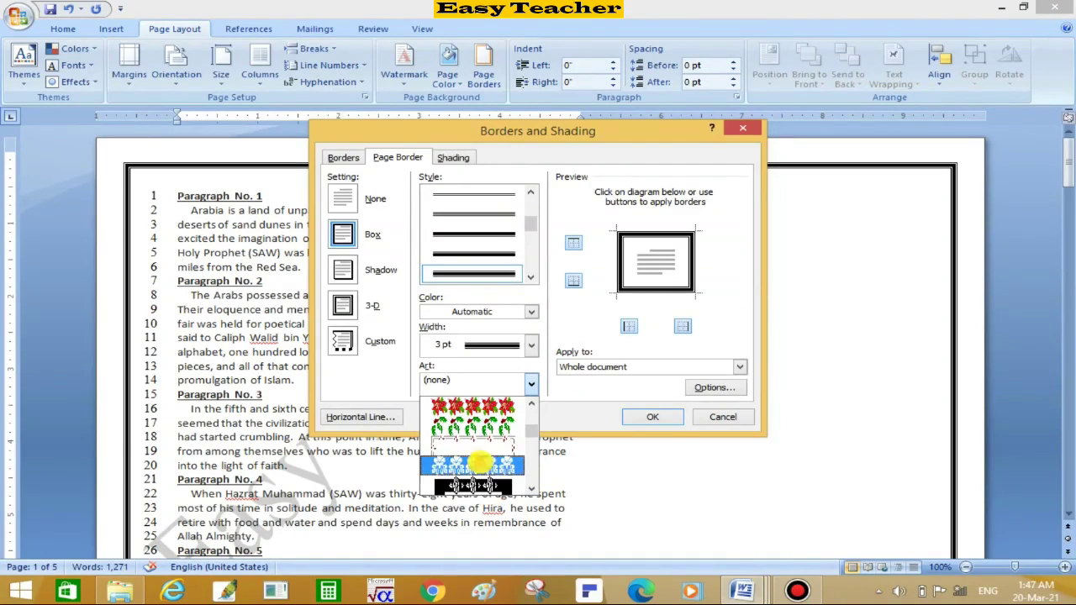
click(474, 430)
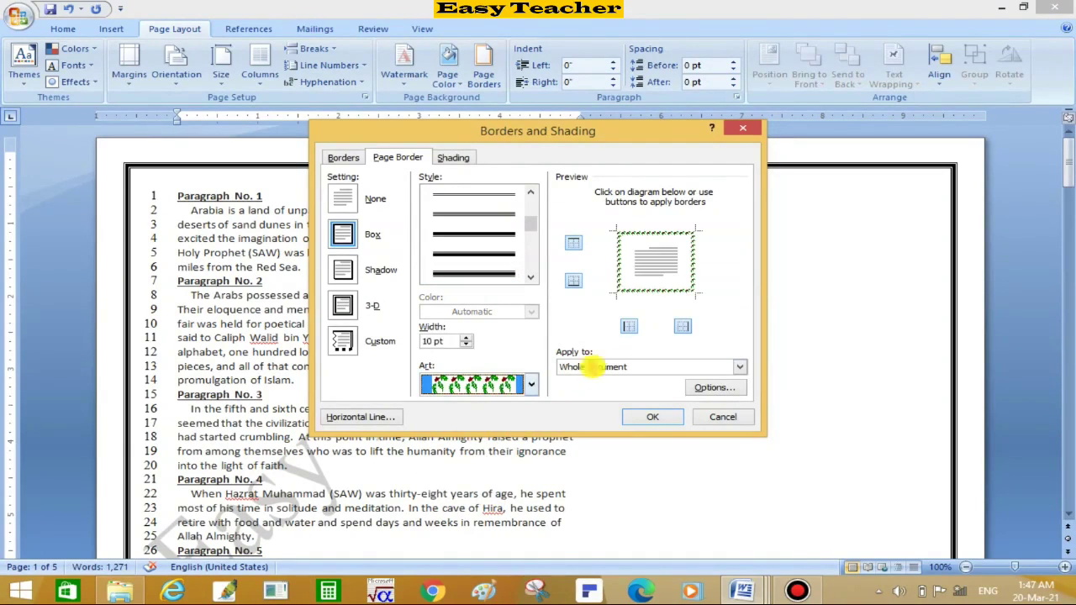
click(649, 418)
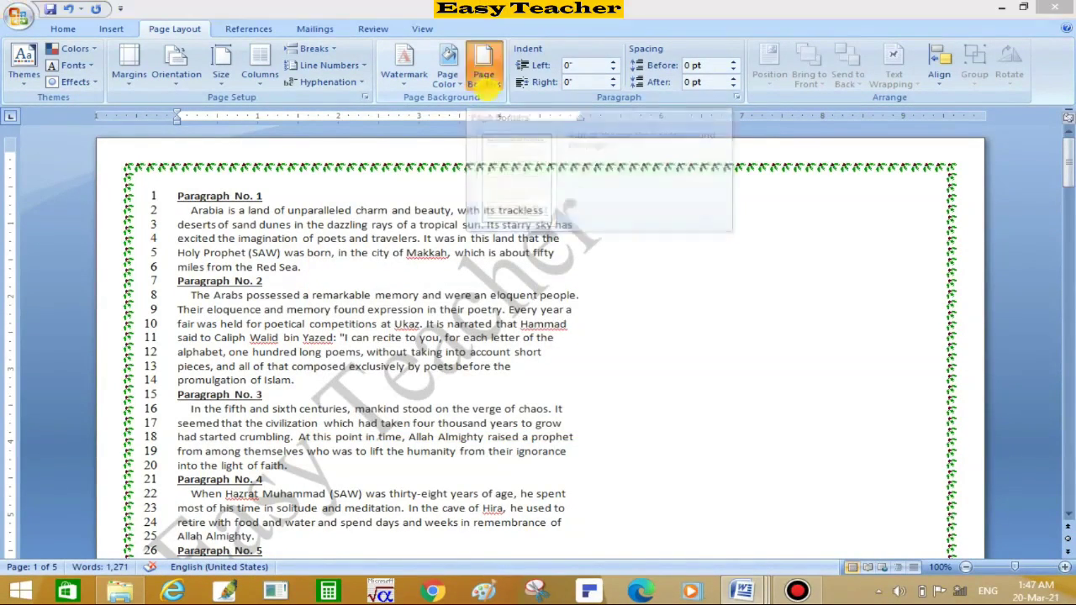
click(484, 76)
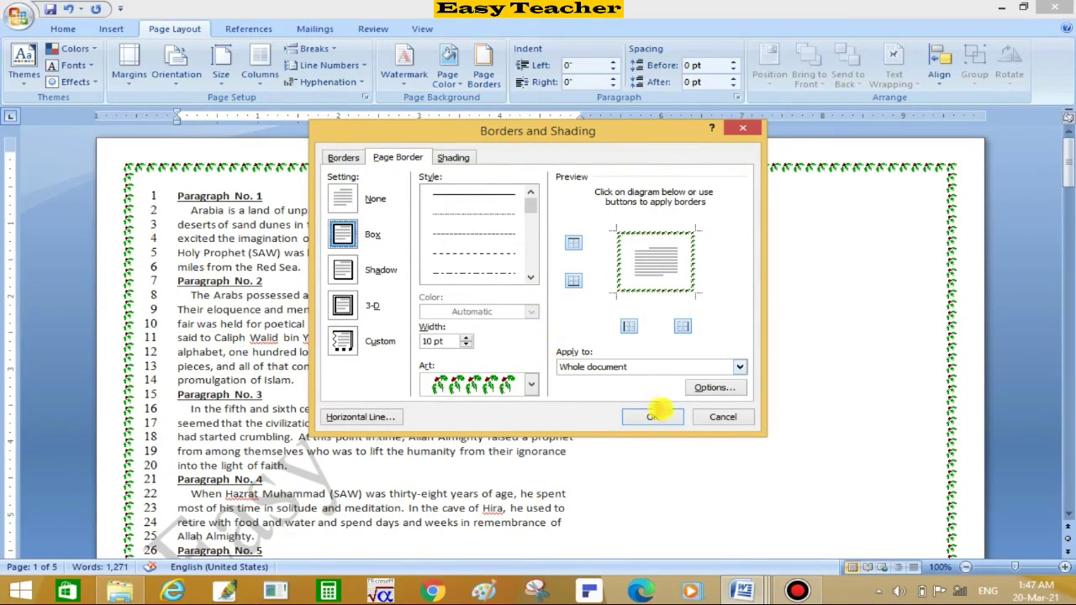
click(652, 416)
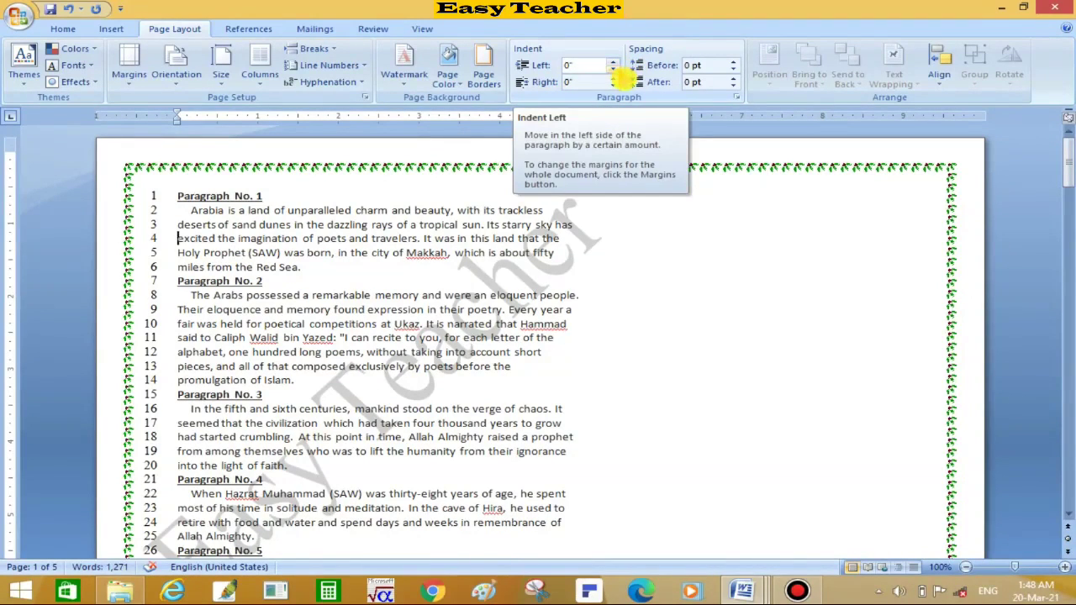
- Push the first paragraph's left indent up to 2.1", then bring it back down to -0.2"
click(613, 62)
click(612, 62)
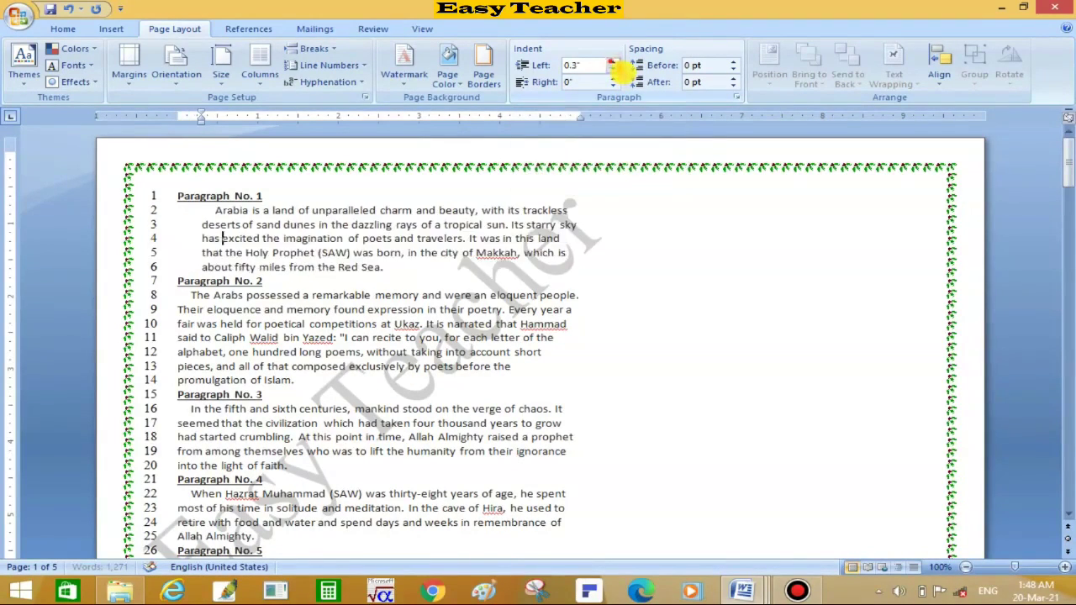
click(613, 62)
click(613, 62)
click(612, 62)
click(613, 62)
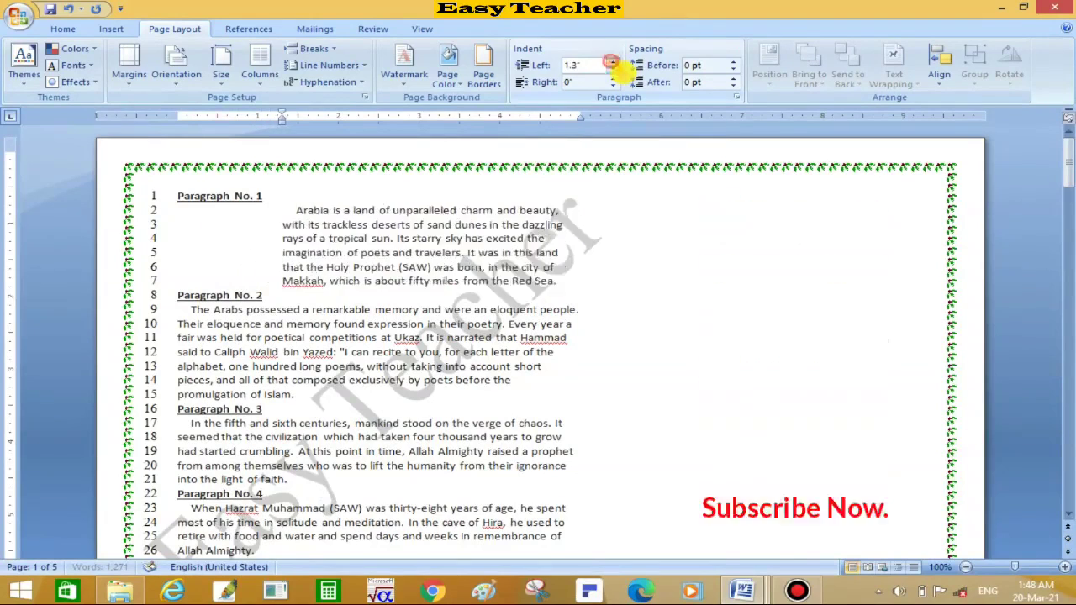
click(612, 63)
click(613, 62)
click(614, 64)
click(614, 64)
click(615, 64)
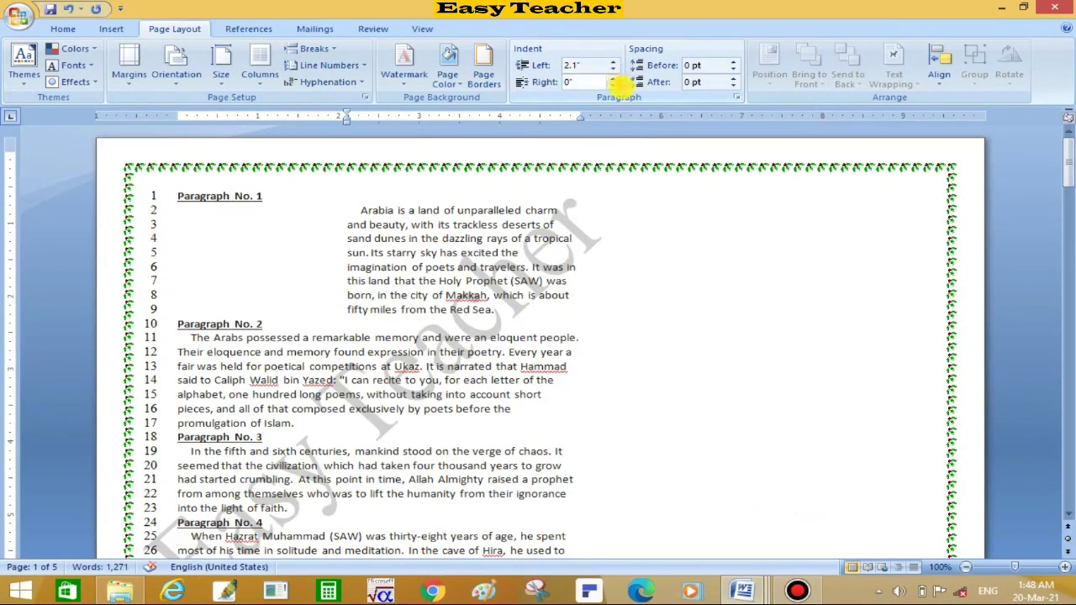
click(613, 69)
click(612, 69)
click(613, 69)
click(613, 69)
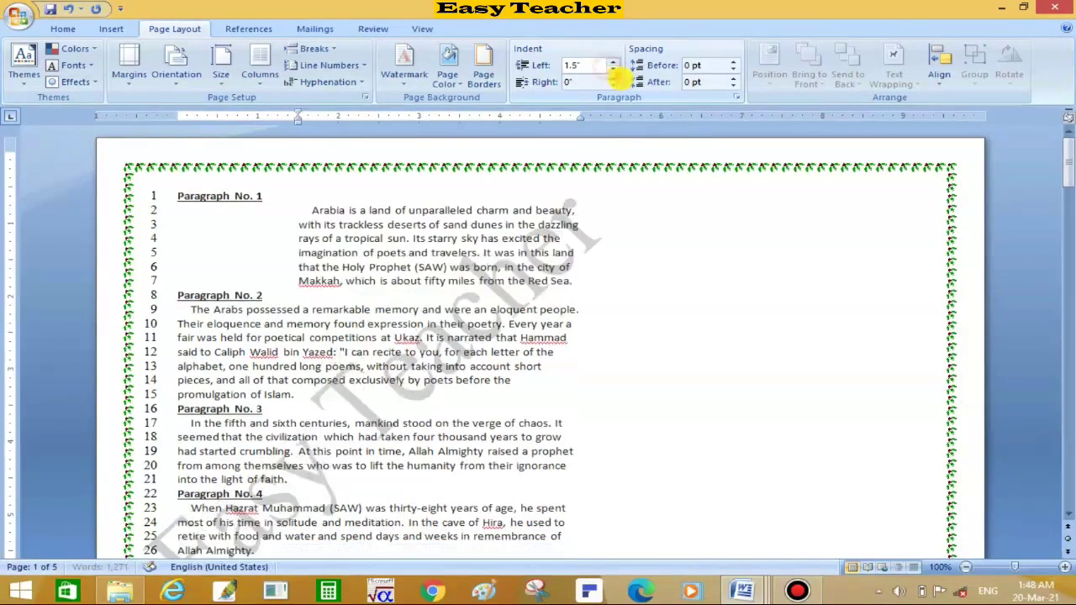
click(613, 69)
click(613, 68)
click(613, 69)
click(612, 69)
click(613, 69)
click(613, 69)
click(613, 69)
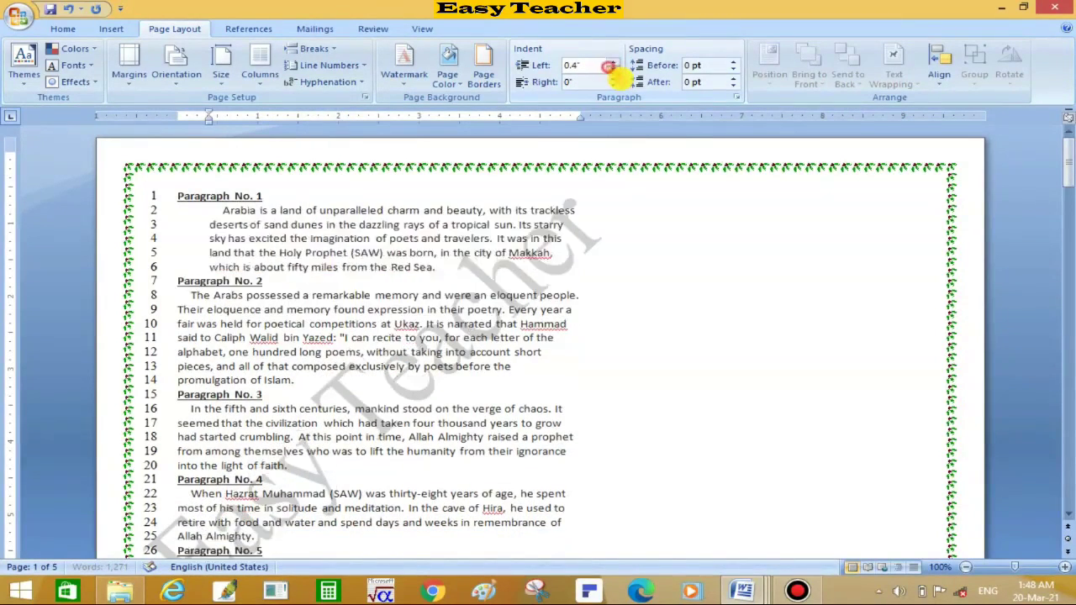
click(612, 69)
click(613, 69)
click(613, 69)
click(613, 69)
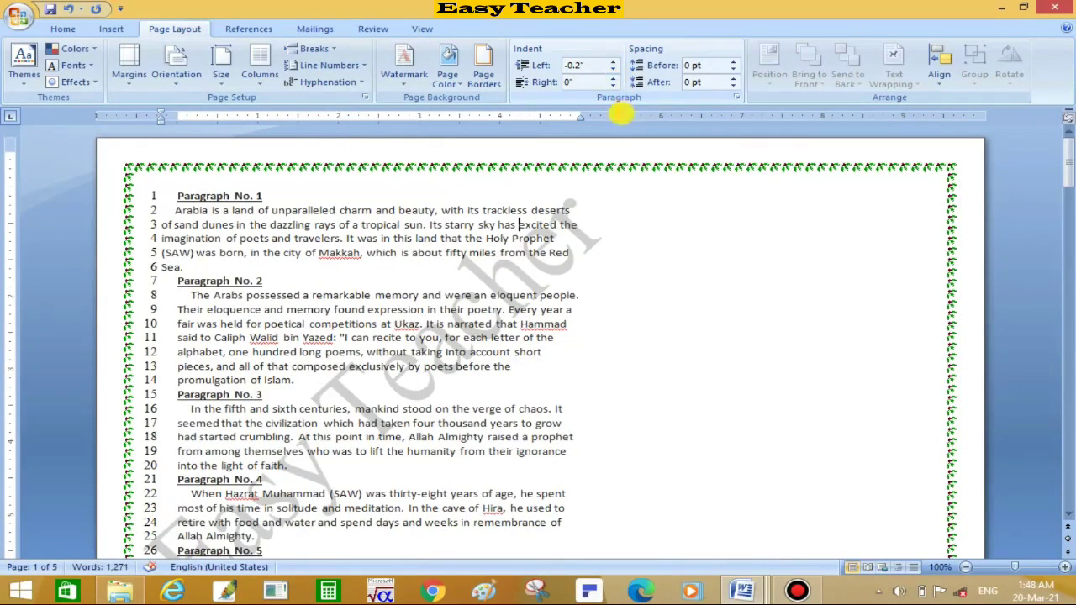
- Raise the first paragraph's right indent to about 2.3" so it wraps narrowly
click(613, 78)
click(613, 78)
click(613, 78)
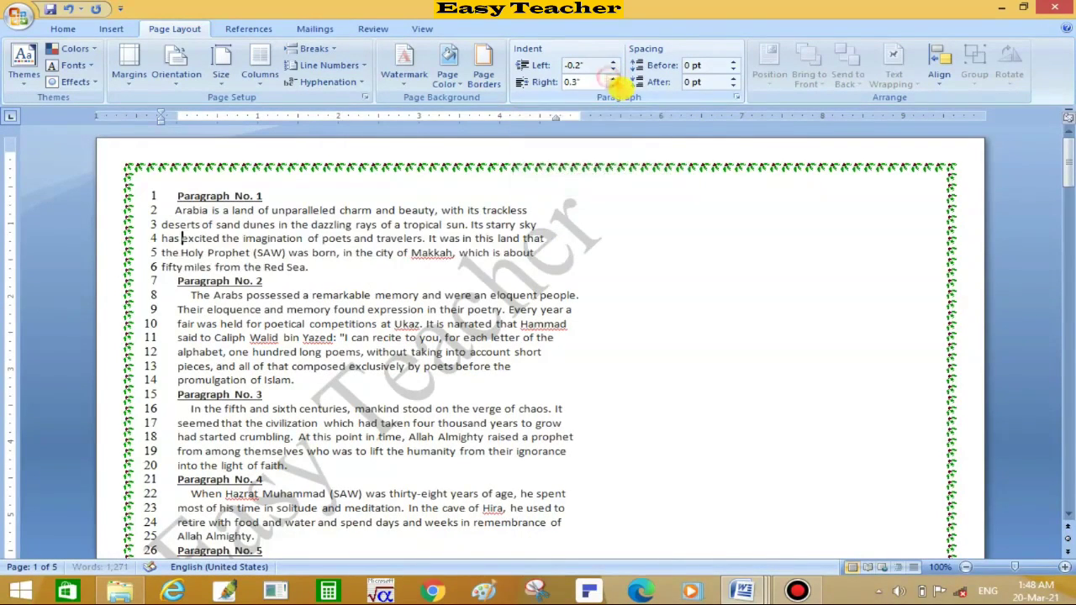
click(613, 78)
click(612, 78)
click(613, 77)
click(613, 78)
click(613, 77)
click(613, 77)
click(612, 77)
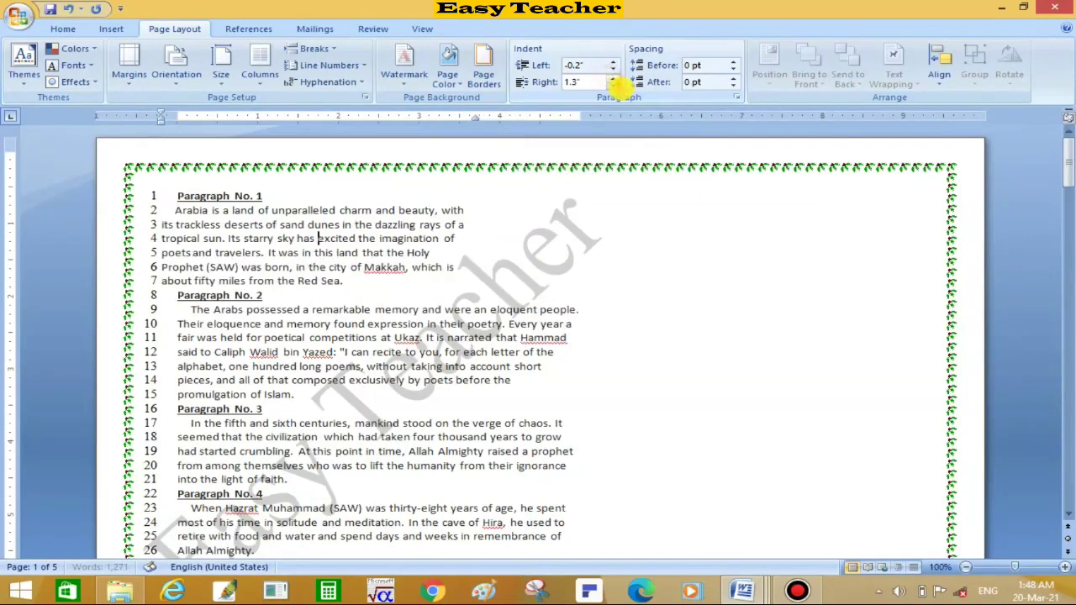
click(613, 77)
click(612, 77)
click(611, 78)
click(611, 79)
click(611, 78)
click(611, 78)
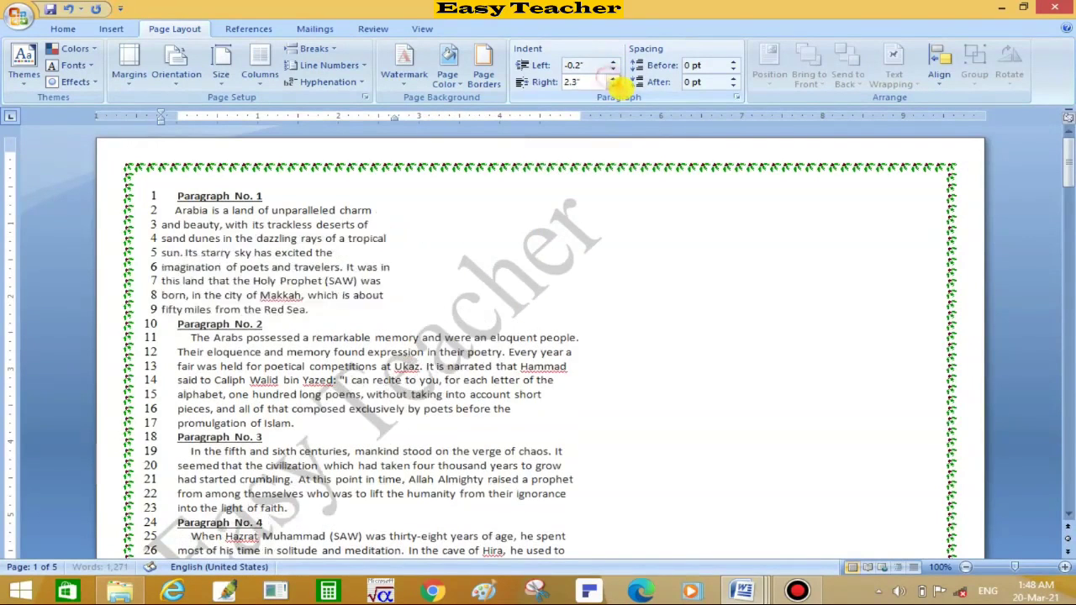
click(611, 78)
click(612, 78)
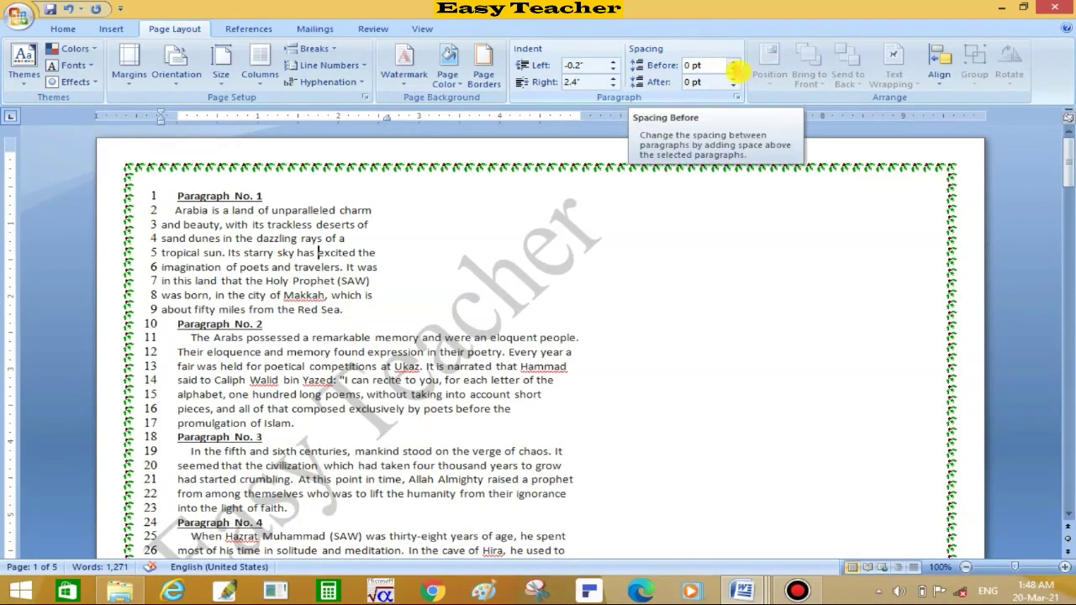
- Place the cursor in the Paragraph No. 2 body text
click(689, 82)
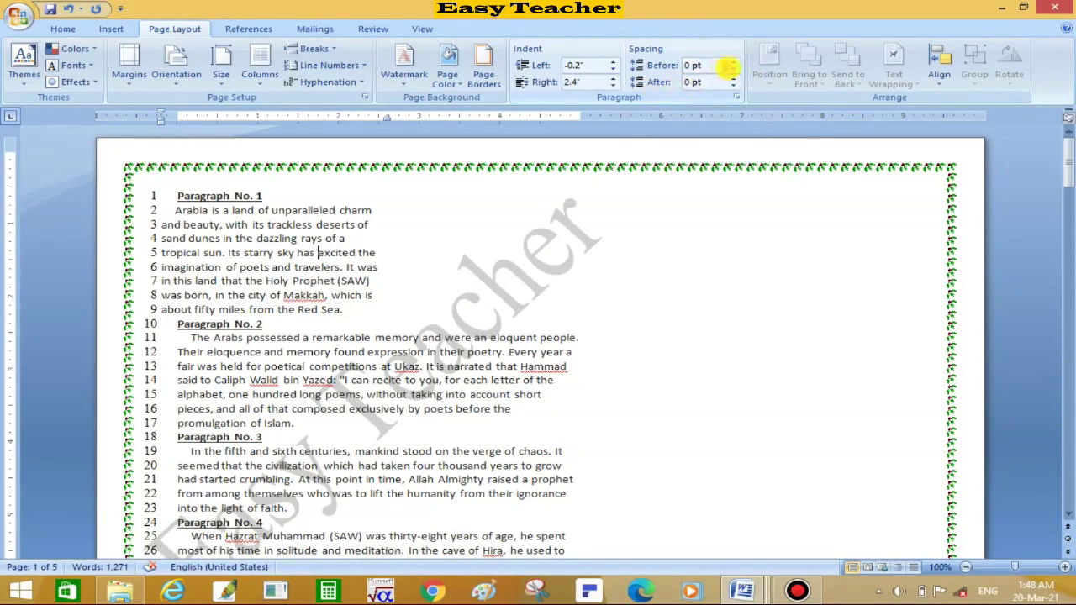
click(665, 103)
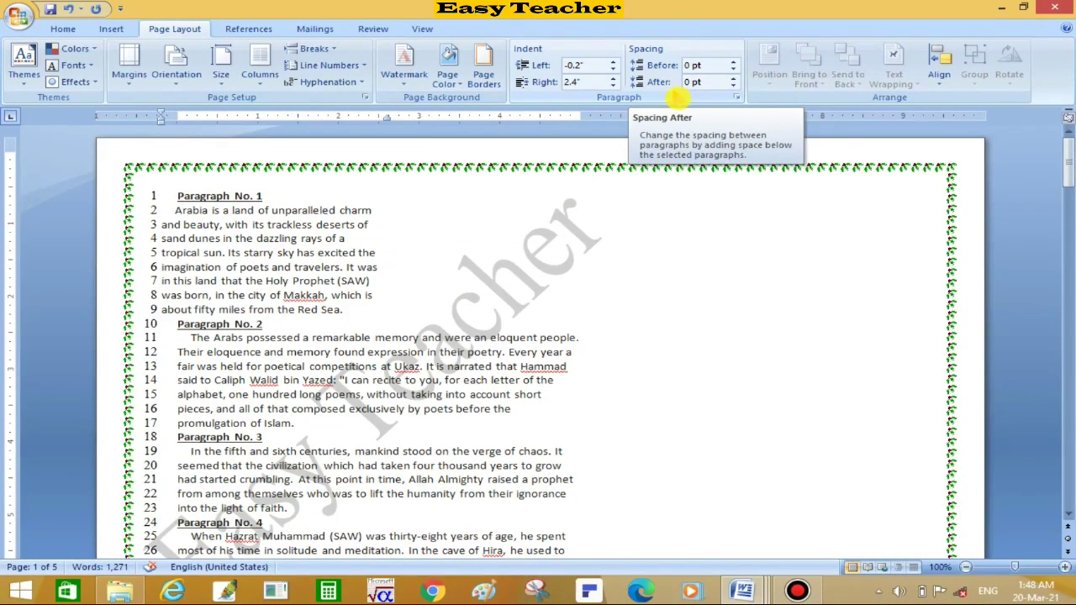
click(590, 335)
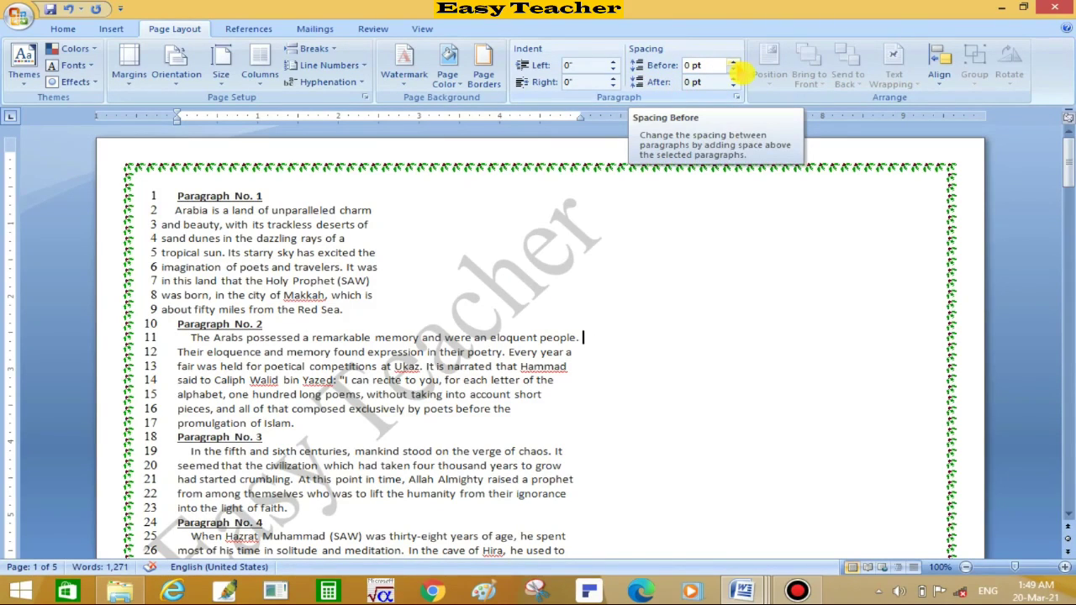
- Set Paragraph No. 2's spacing before to 150 pt and spacing after to 24 pt
click(733, 63)
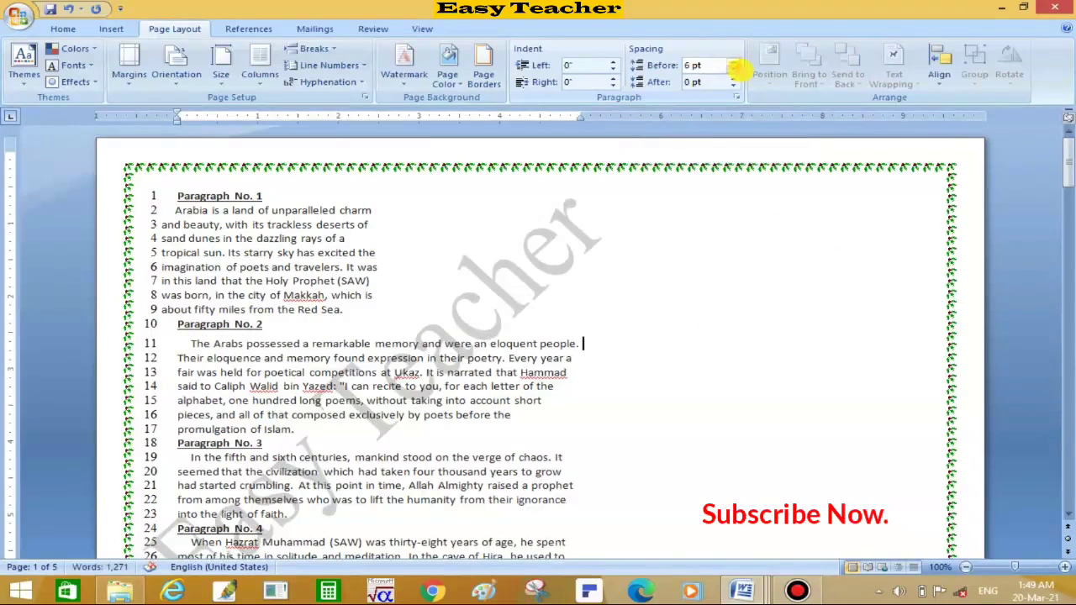
click(733, 62)
click(733, 62)
click(733, 62)
click(733, 63)
click(733, 62)
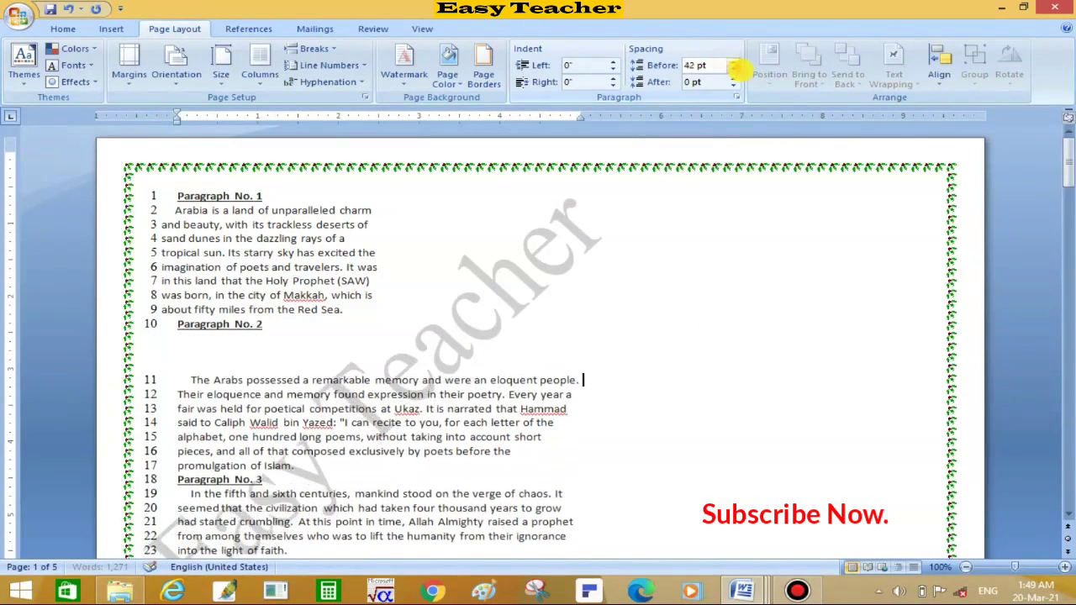
click(731, 61)
click(730, 61)
click(730, 62)
click(730, 62)
click(730, 62)
click(730, 62)
click(729, 61)
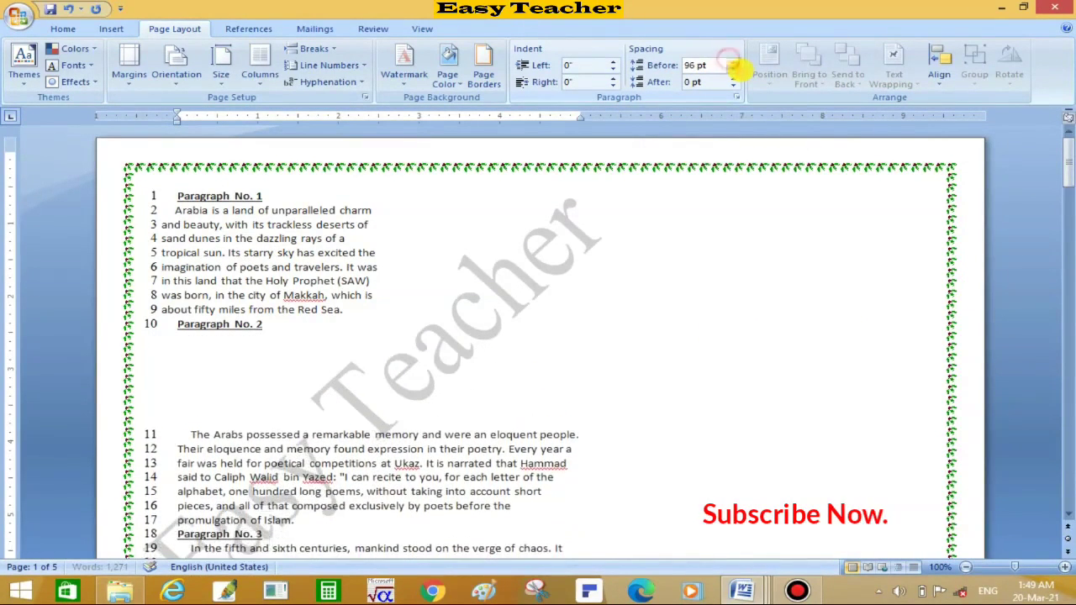
click(729, 62)
click(730, 61)
click(730, 61)
click(730, 62)
click(729, 61)
click(729, 62)
click(729, 61)
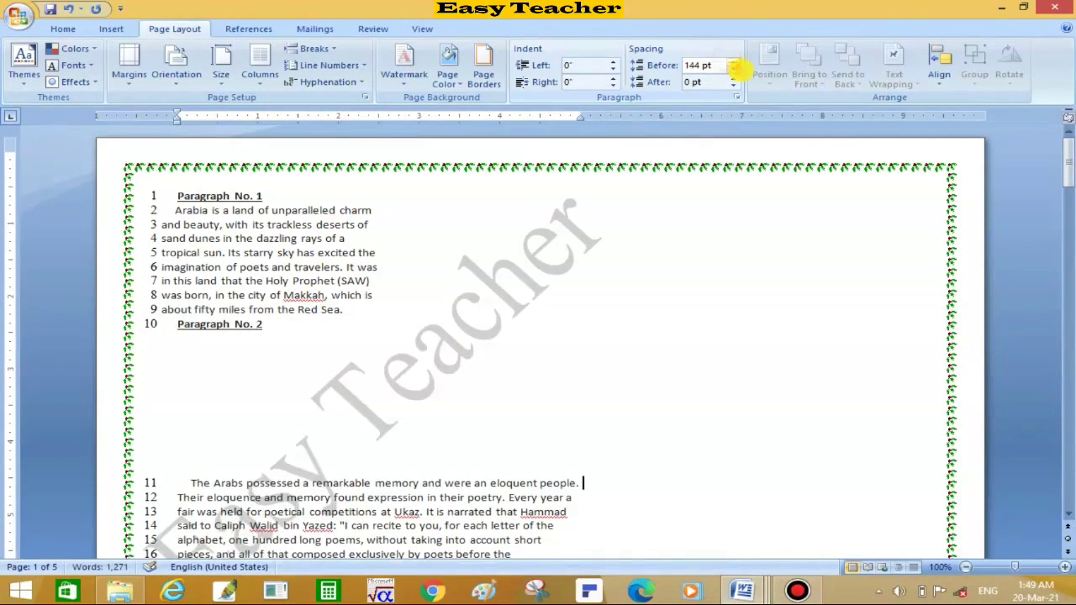
click(733, 62)
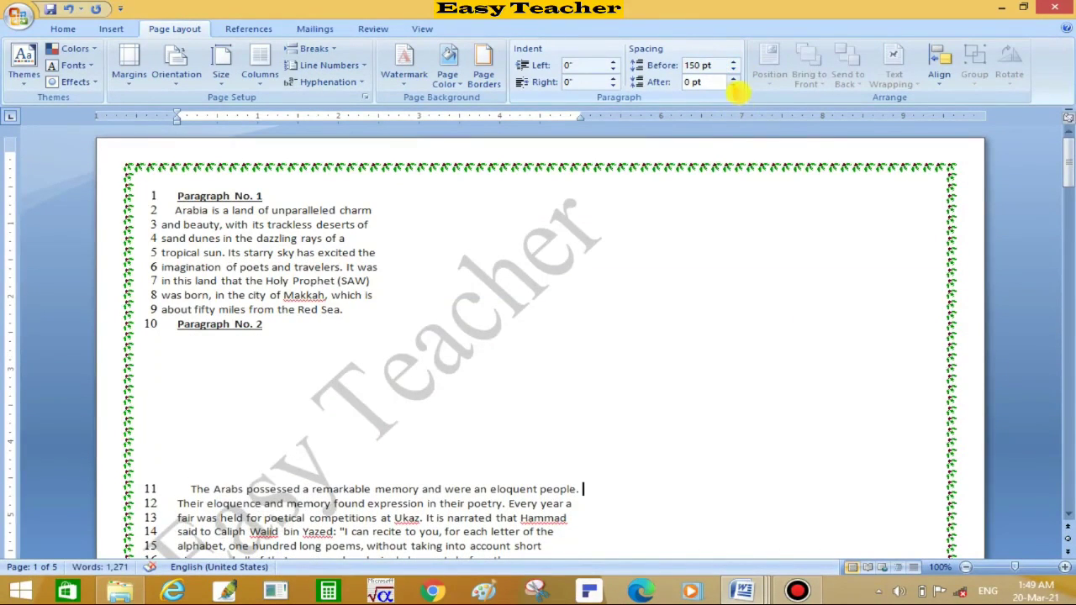
click(732, 78)
click(732, 78)
click(732, 79)
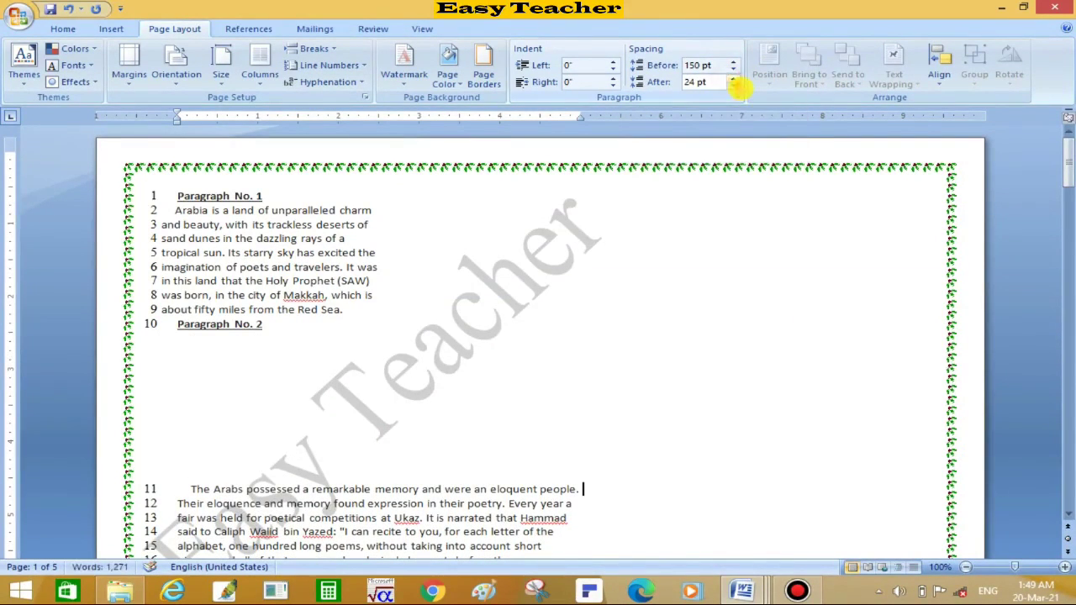